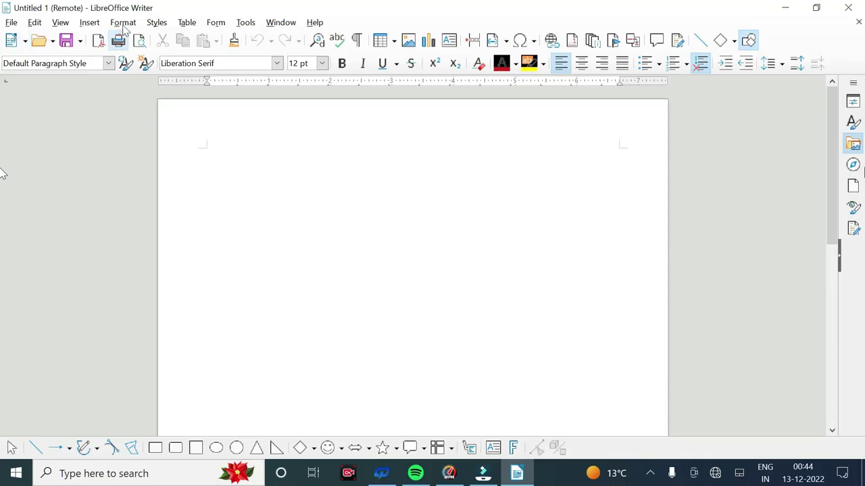
# Set the blank page to A4 landscape orientation (11.69" × 8.27") through Page Style
pyautogui.click(118, 40)
pyautogui.click(628, 100)
pyautogui.click(123, 22)
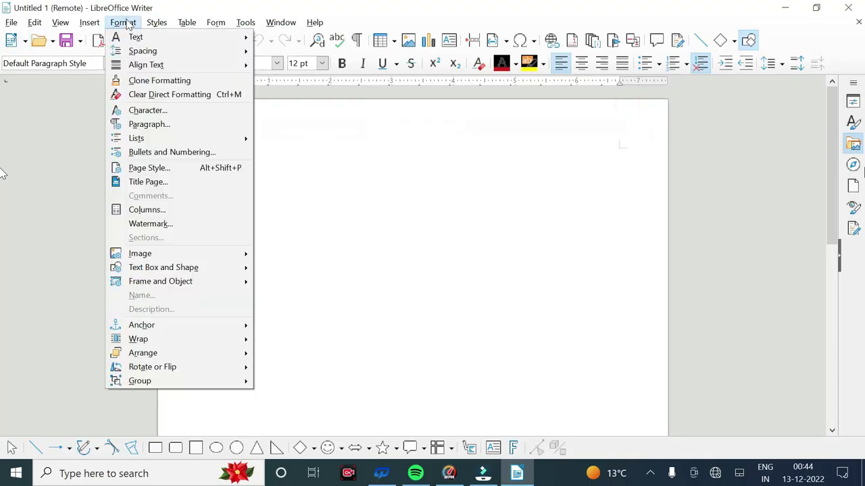
pyautogui.click(147, 177)
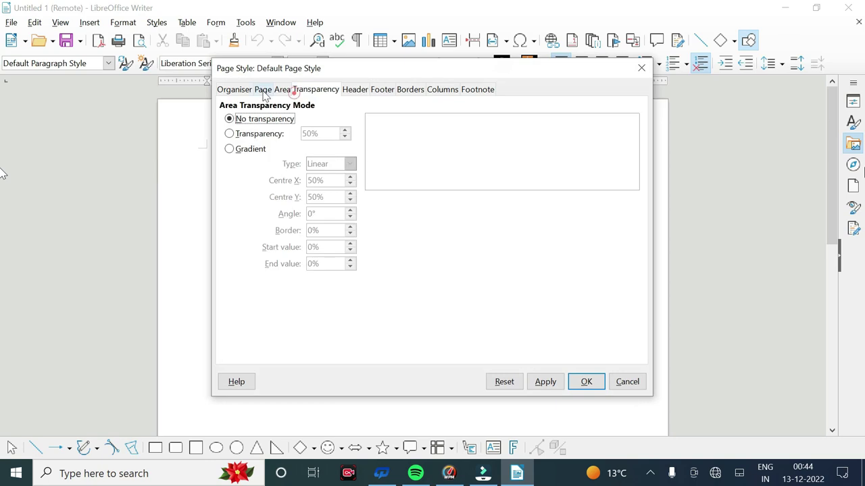
pyautogui.click(263, 89)
pyautogui.click(281, 176)
pyautogui.click(545, 382)
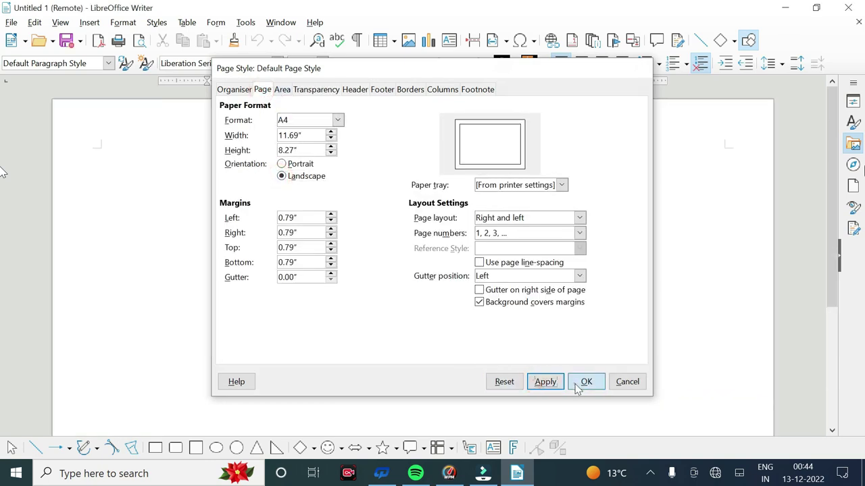
pyautogui.click(586, 382)
pyautogui.click(195, 448)
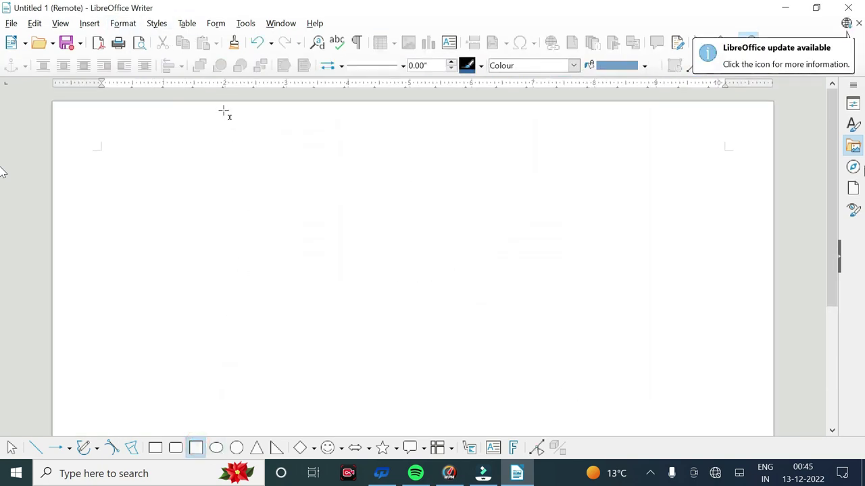
# Draw a large rectangle filling the middle of the page and stretch it taller and wider
pyautogui.moveTo(219, 103); pyautogui.dragTo(562, 390)
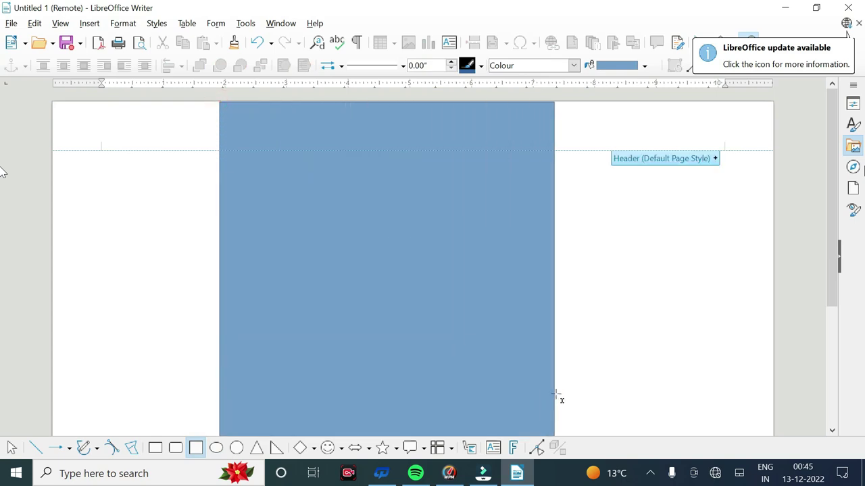
pyautogui.moveTo(562, 390); pyautogui.dragTo(570, 396)
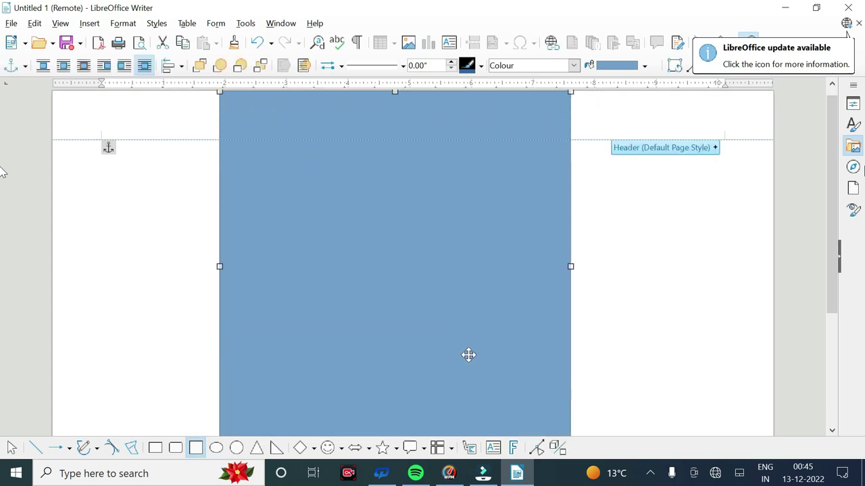
pyautogui.moveTo(395, 348); pyautogui.dragTo(396, 379)
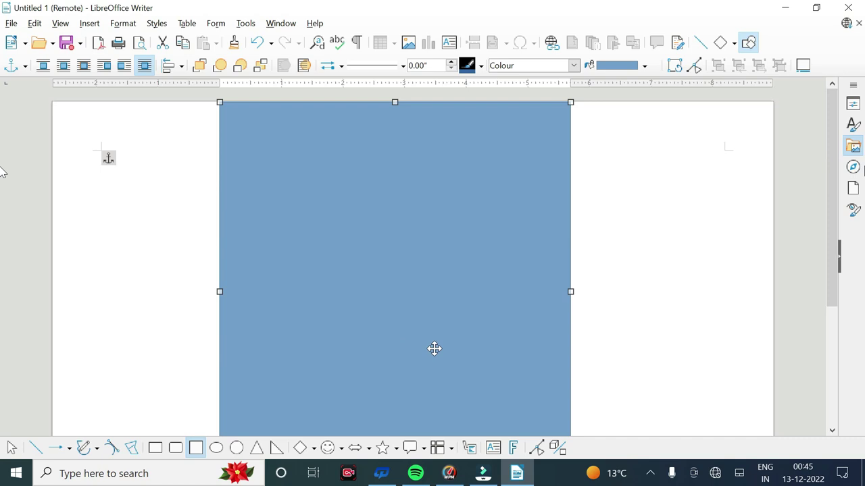
pyautogui.moveTo(568, 293); pyautogui.dragTo(580, 292)
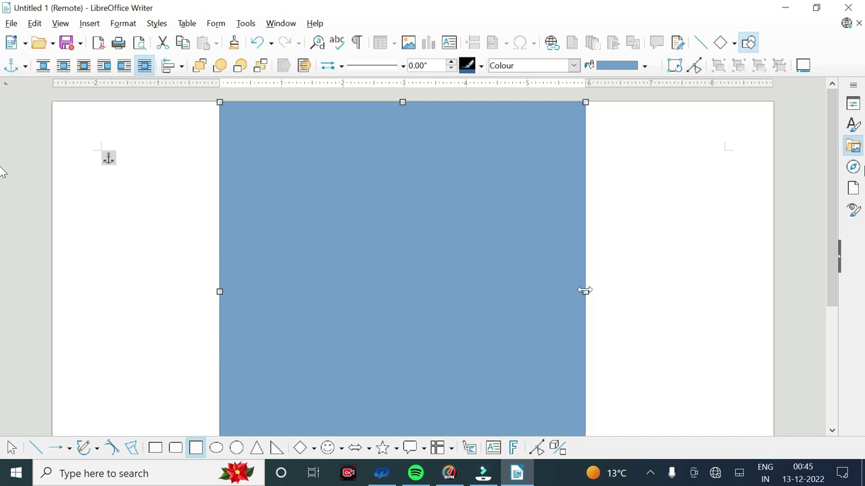
pyautogui.click(665, 289)
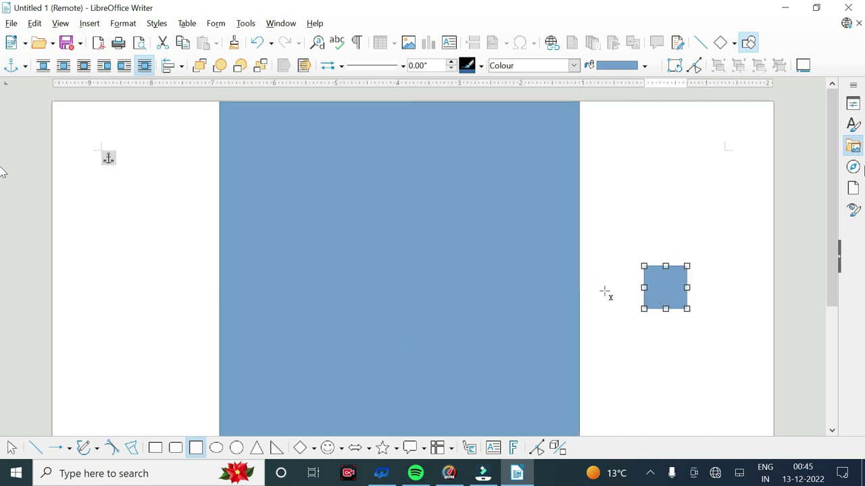
pyautogui.hotkey('ctrl', 'z')
# Give the rectangle a white fill and a 0.02" outline, nudging it slightly lower
pyautogui.click(11, 448)
pyautogui.click(299, 313)
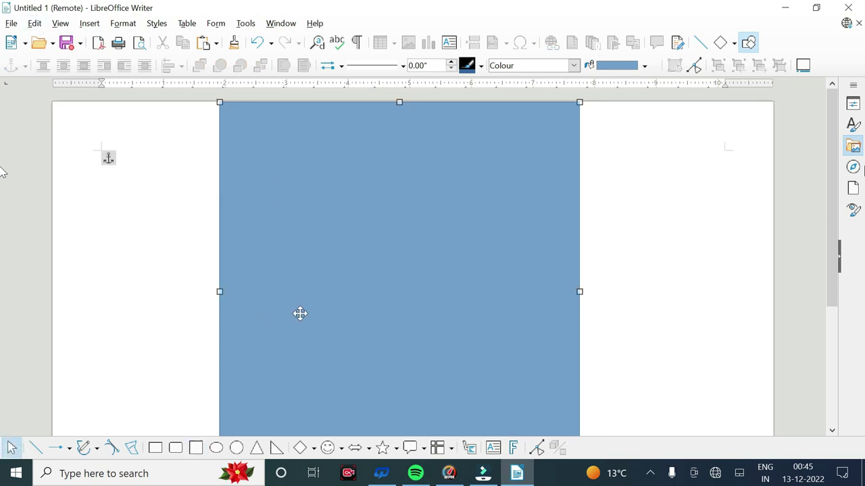
pyautogui.click(644, 65)
pyautogui.click(712, 100)
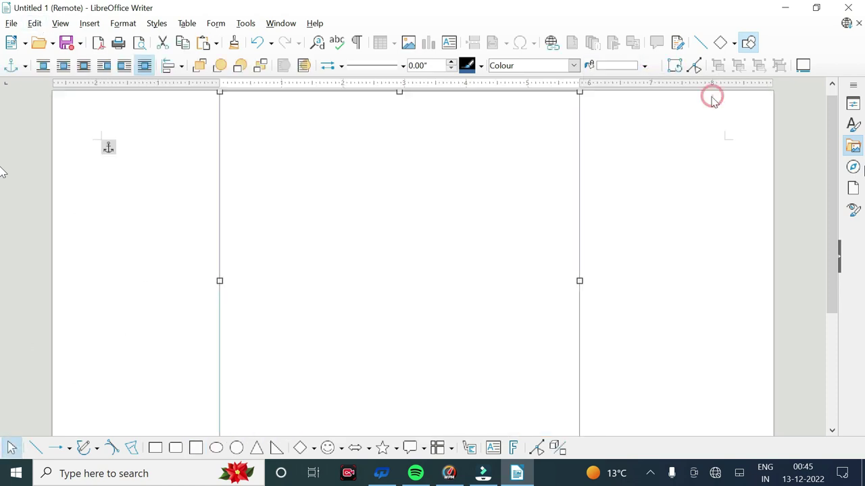
pyautogui.moveTo(465, 224); pyautogui.dragTo(465, 231)
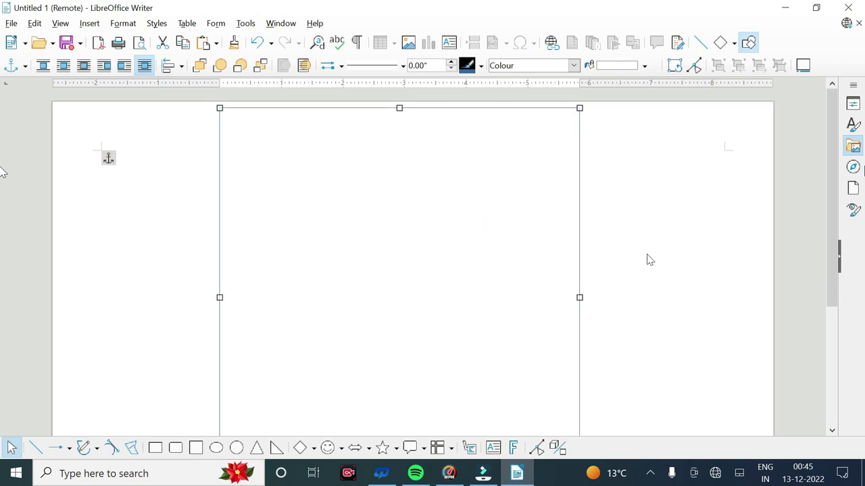
pyautogui.click(451, 61)
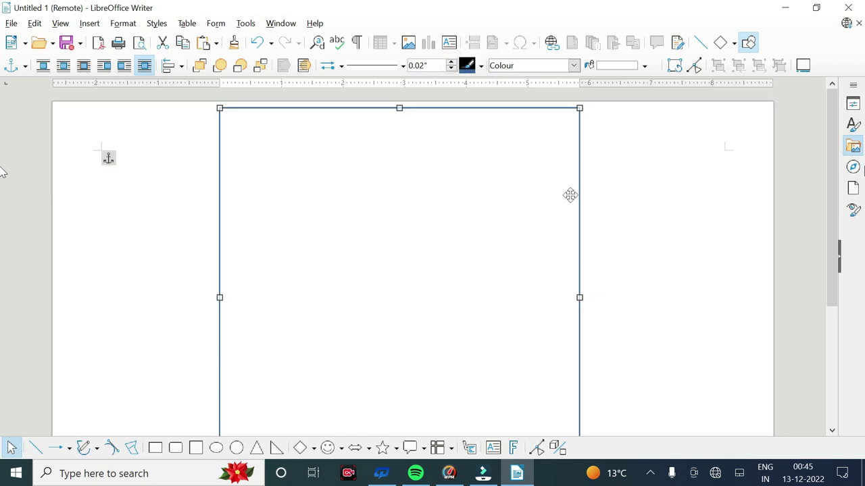
pyautogui.click(625, 231)
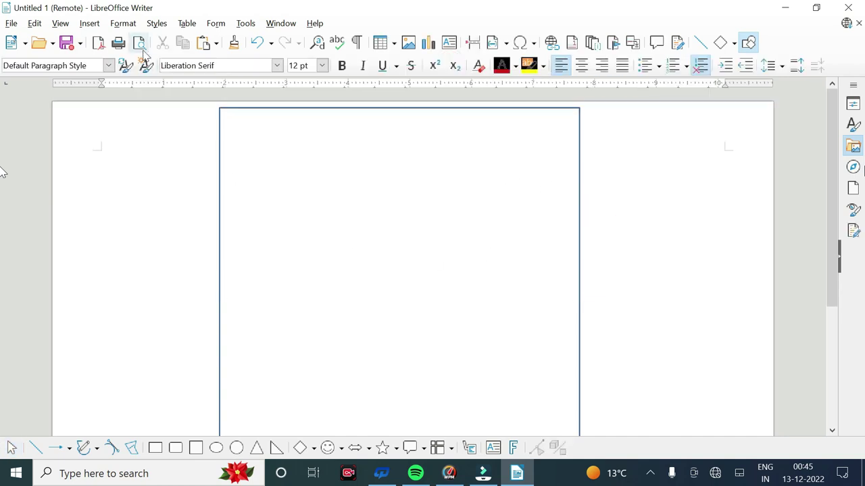
pyautogui.click(89, 23)
# Draw a small text frame at the rectangle's top and set its font to Kruti Dev 010
pyautogui.click(257, 196)
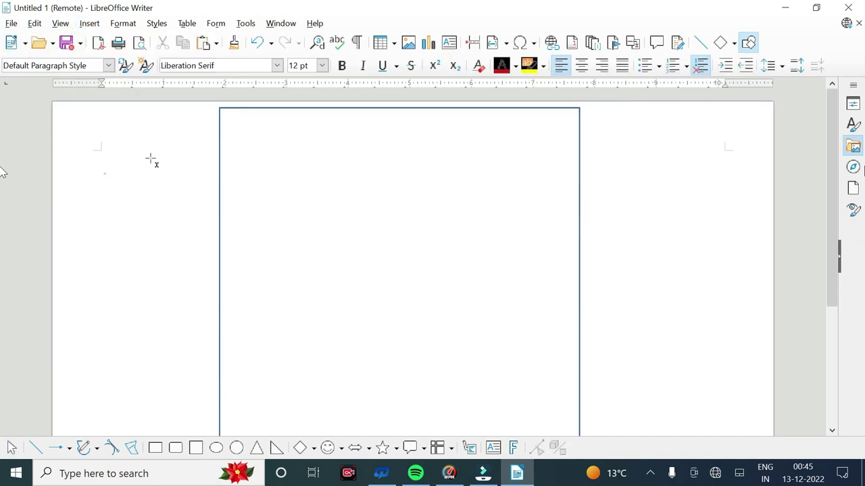
pyautogui.moveTo(325, 115); pyautogui.dragTo(451, 142)
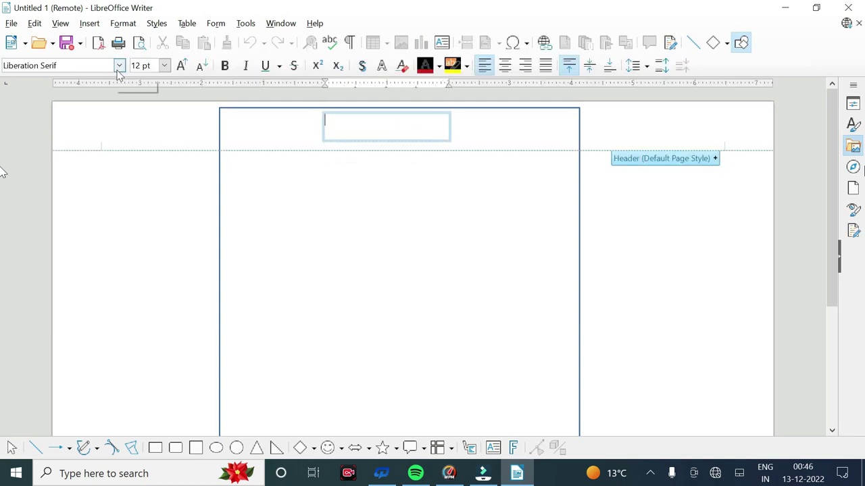
pyautogui.click(119, 65)
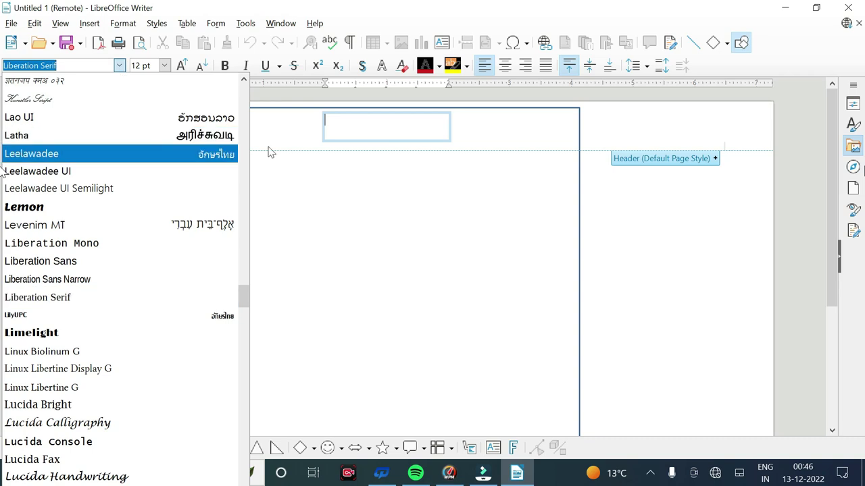
pyautogui.click(347, 130)
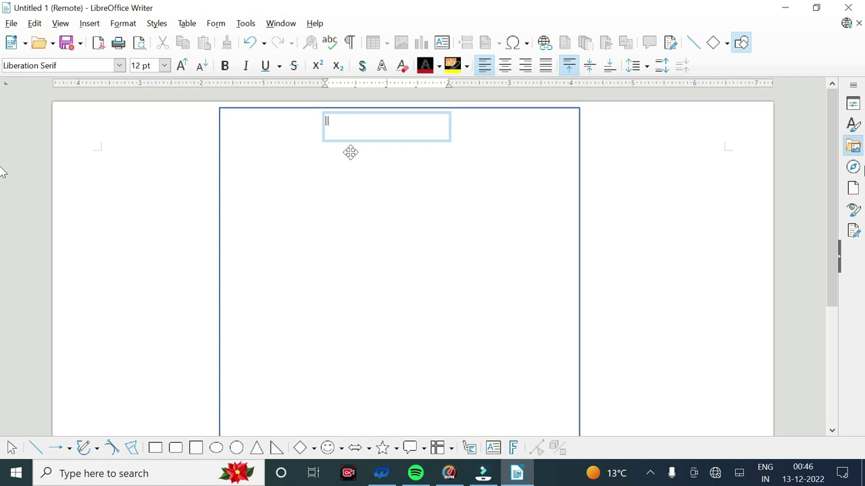
pyautogui.click(119, 66)
pyautogui.write('Kurt')
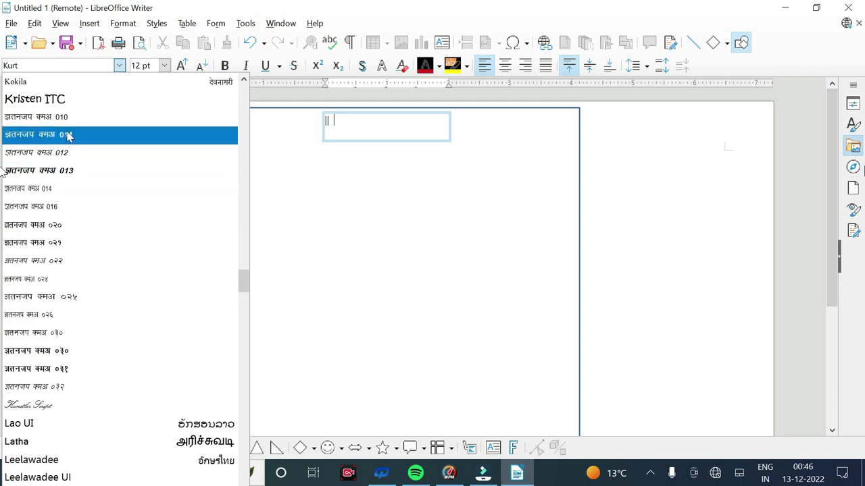
pyautogui.click(67, 122)
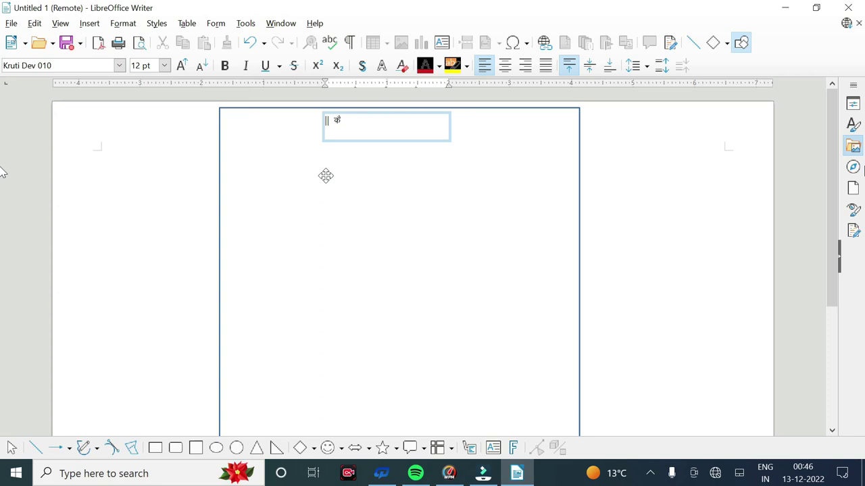
# Type and correct the heading '|| कैशमेमो ||' in Kruti Dev 010
pyautogui.press('BackSpace')
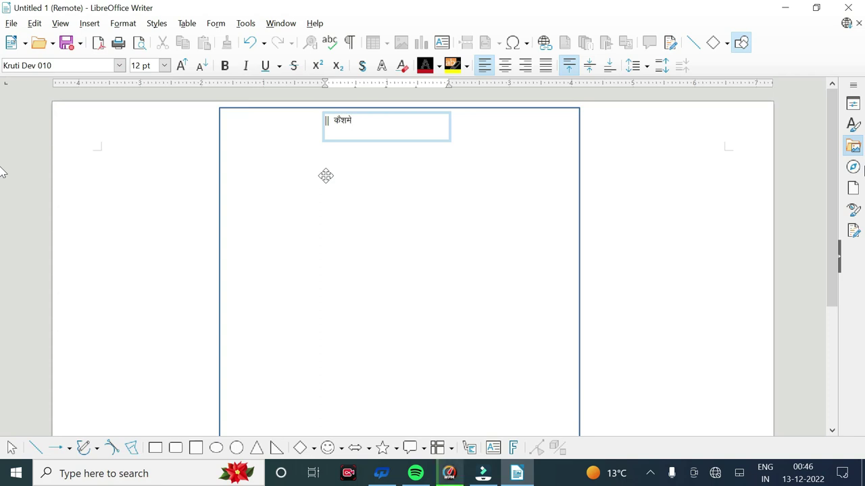
pyautogui.write('शमेमस')
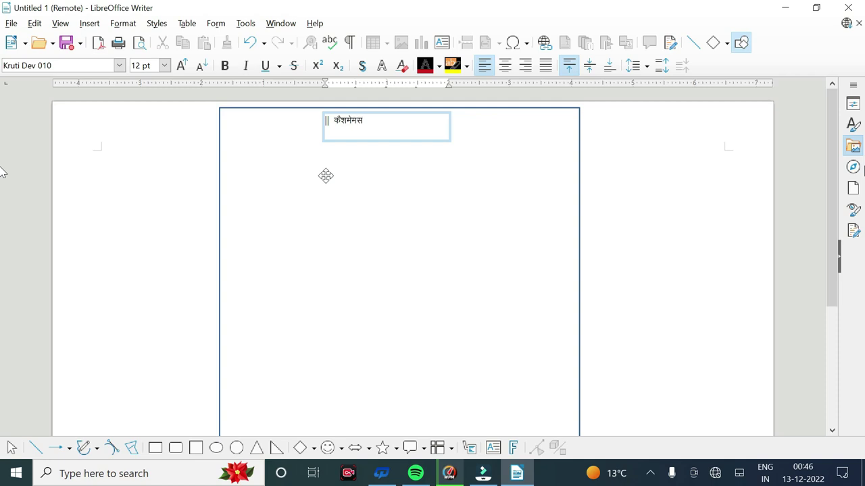
pyautogui.press('BackSpace')
pyautogui.write('k')
pyautogui.click(366, 123)
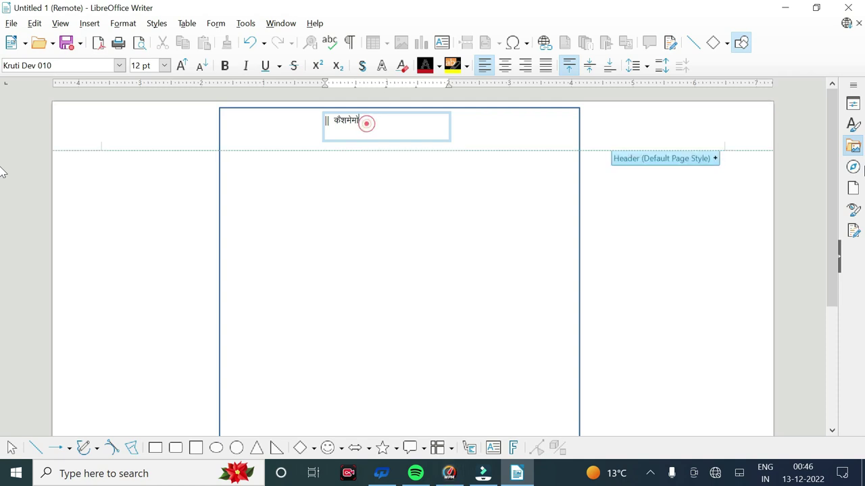
pyautogui.write('p')
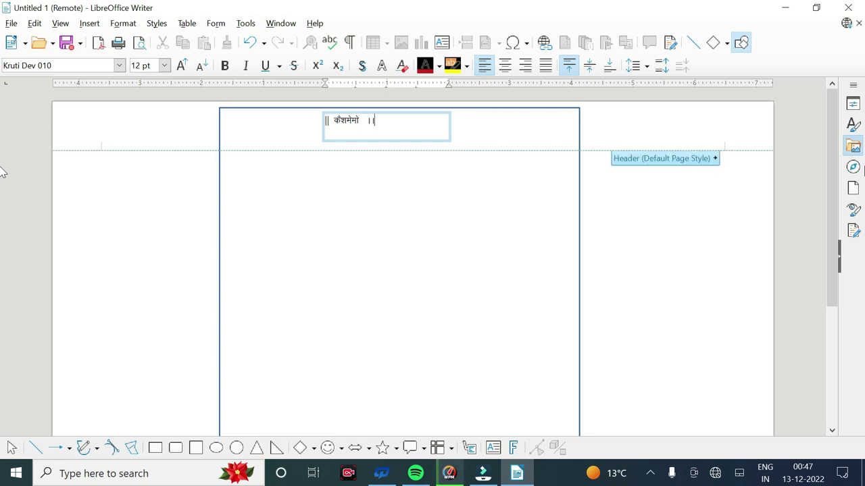
pyautogui.click(327, 120)
pyautogui.press('BackSpace')
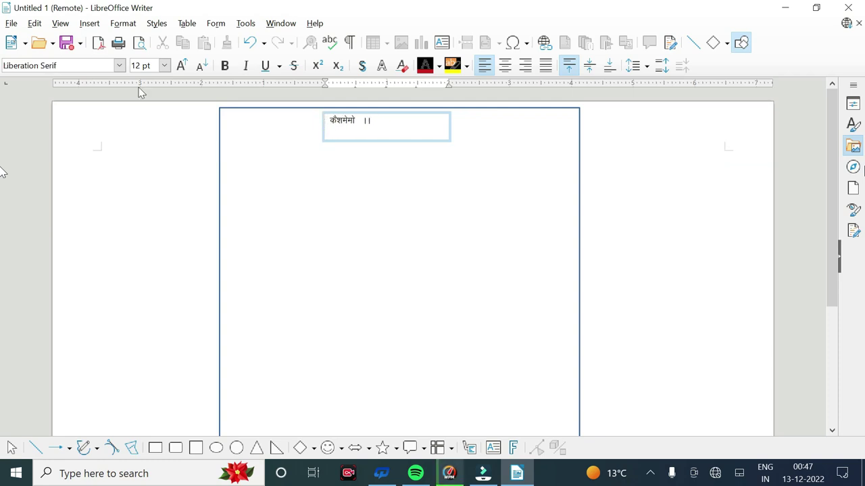
pyautogui.click(119, 65)
pyautogui.scroll(2, 97, 144)
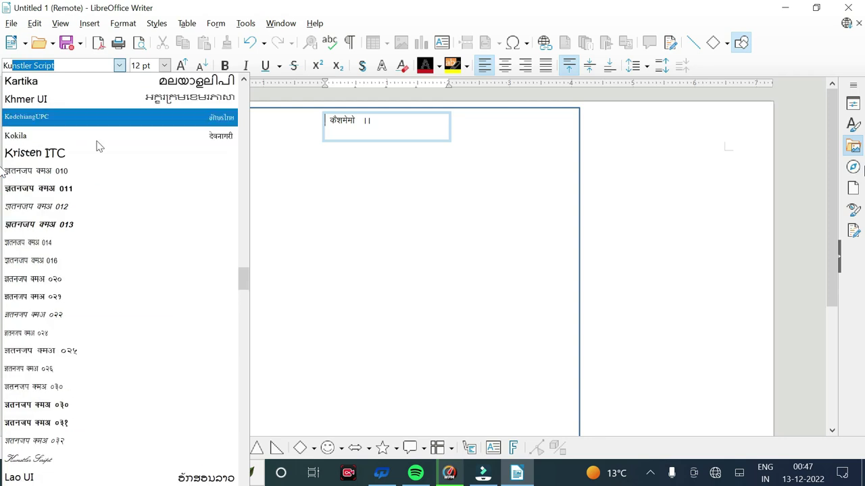
pyautogui.click(98, 172)
pyautogui.write('A')
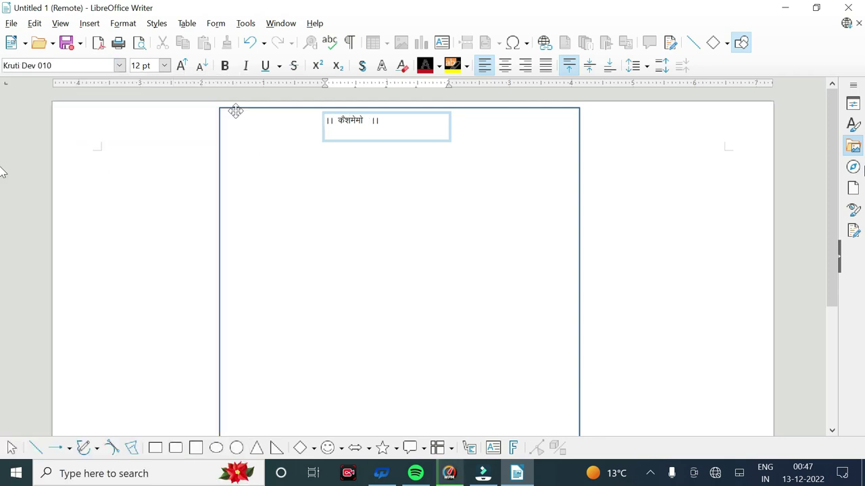
# Enlarge the heading to 16 pt and centre its frame atop the rectangle
pyautogui.hotkey('ctrl', 'a')
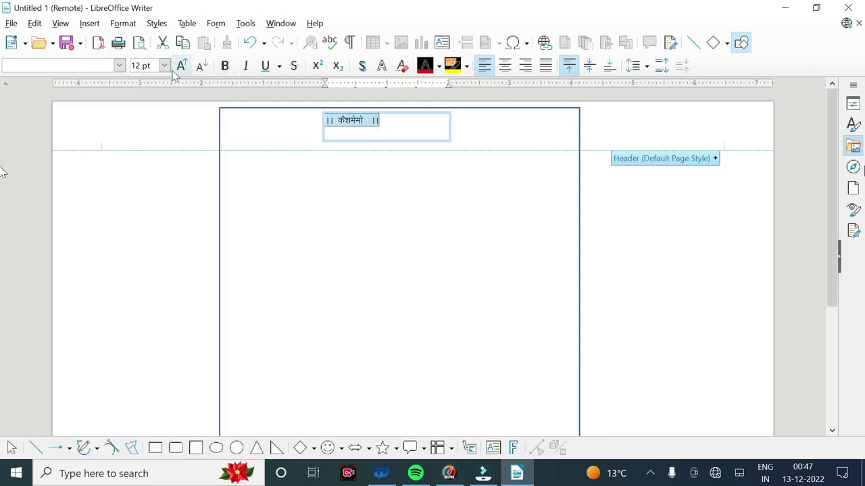
pyautogui.click(182, 66)
pyautogui.click(181, 65)
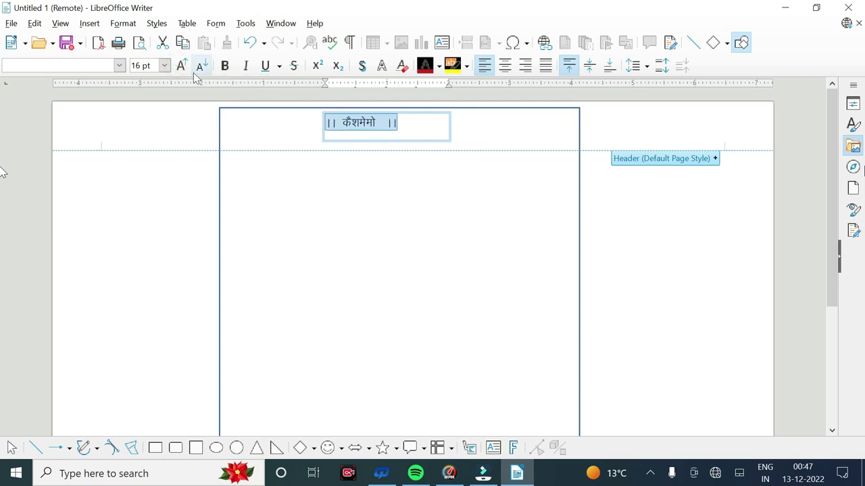
pyautogui.click(373, 131)
pyautogui.click(386, 138)
pyautogui.press('Right')
pyautogui.press('Right')
pyautogui.press('Right')
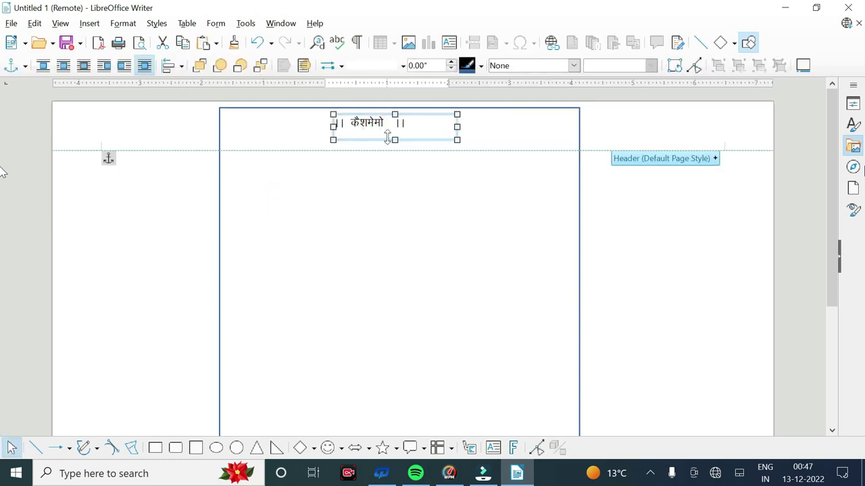
pyautogui.press('Left')
pyautogui.press('Left')
pyautogui.press('Right')
pyautogui.press('Left')
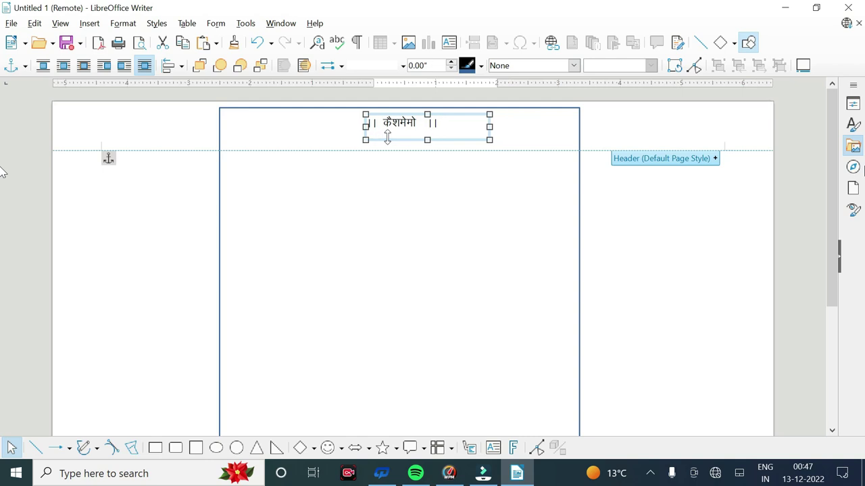
pyautogui.click(731, 363)
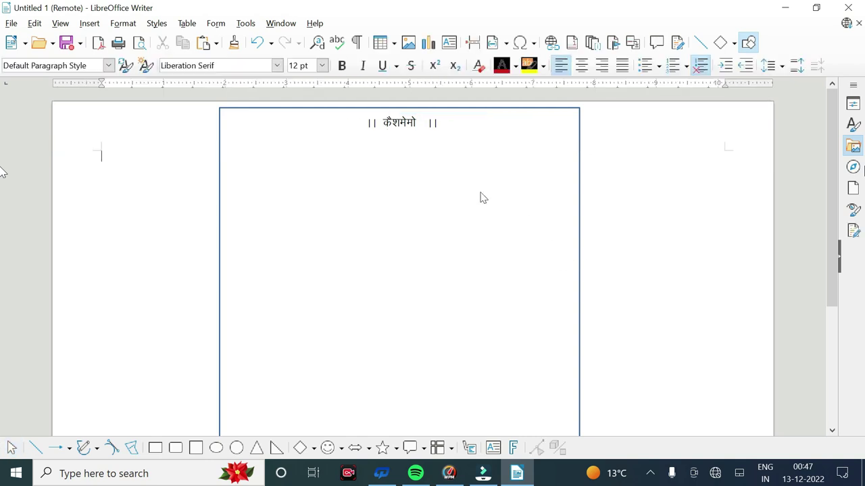
pyautogui.click(426, 126)
# Make the '|| कैशमेमो ||' title dark blue and remove its highlight
pyautogui.tripleClick(440, 124)
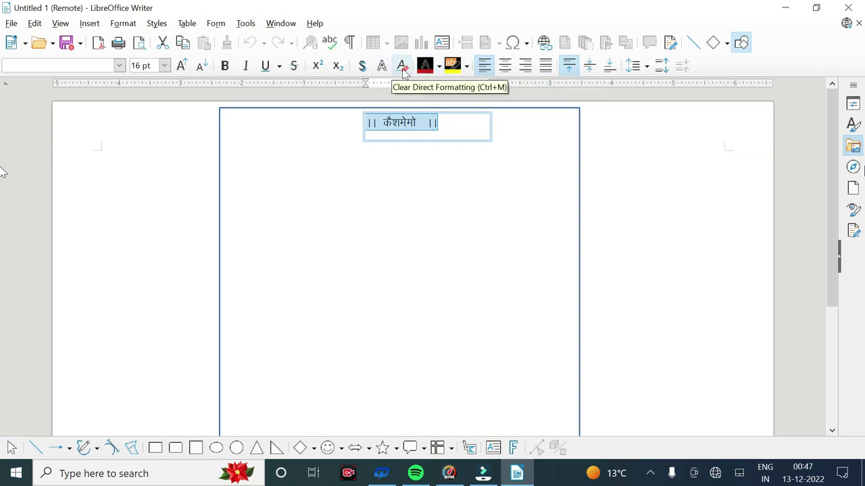
pyautogui.click(402, 72)
pyautogui.hotkey('ctrl', 'z')
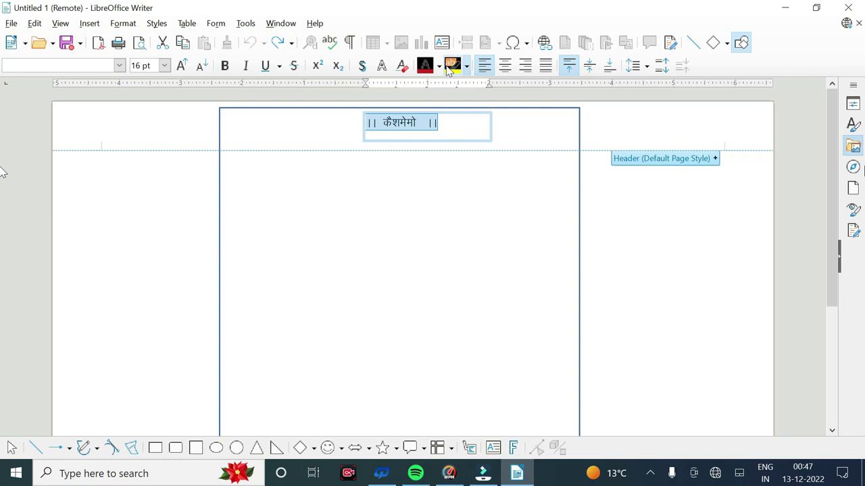
pyautogui.click(439, 66)
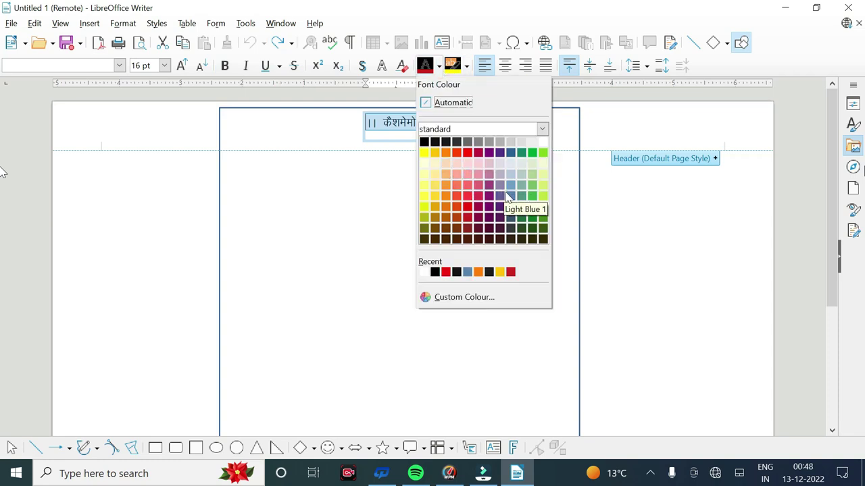
pyautogui.click(510, 195)
pyautogui.click(455, 122)
pyautogui.tripleClick(456, 121)
pyautogui.click(452, 65)
pyautogui.click(465, 65)
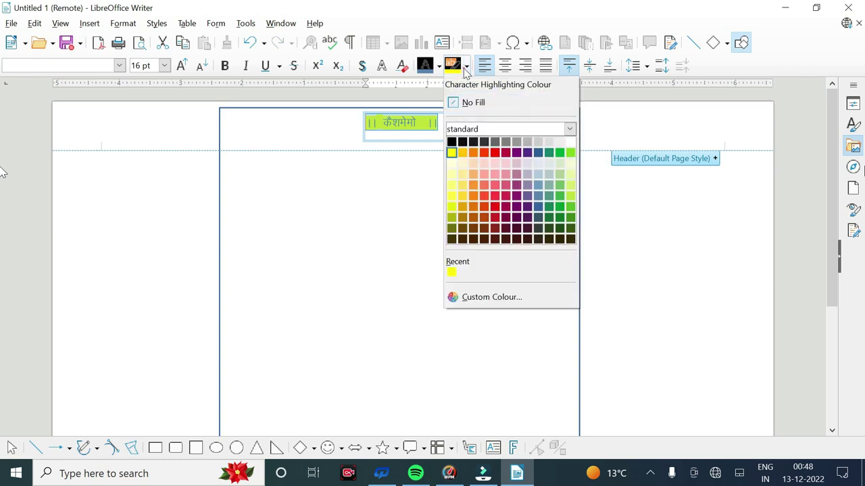
pyautogui.click(569, 139)
pyautogui.click(438, 68)
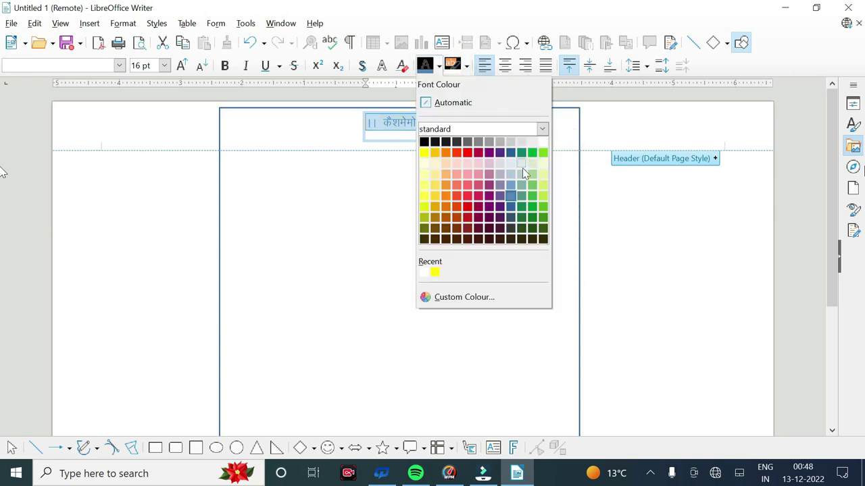
pyautogui.click(508, 207)
# Shift the title's text frame slightly to the left
pyautogui.click(630, 216)
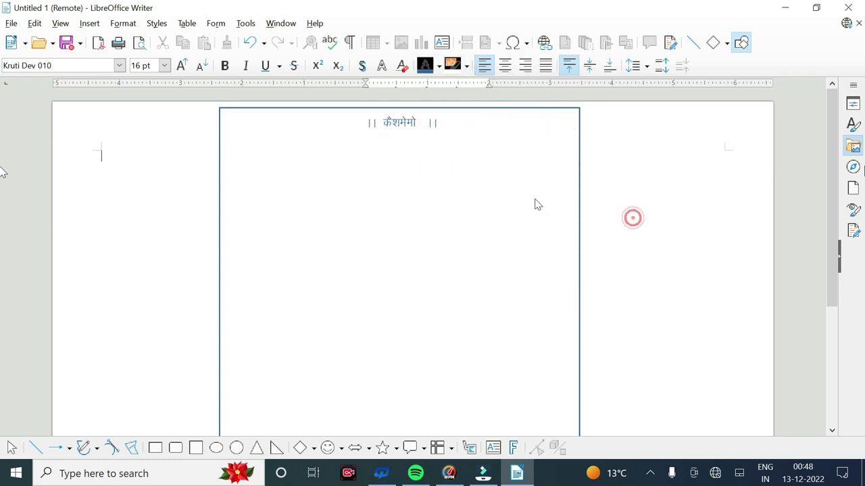
pyautogui.click(401, 123)
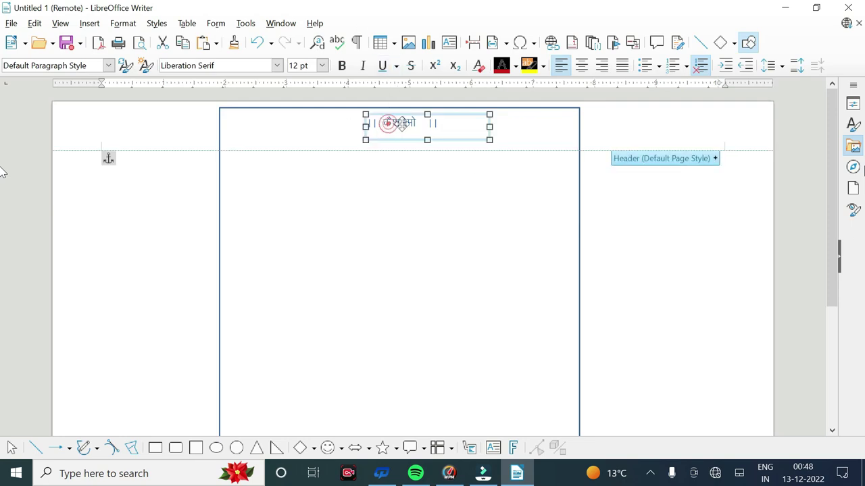
pyautogui.moveTo(418, 138); pyautogui.dragTo(401, 139)
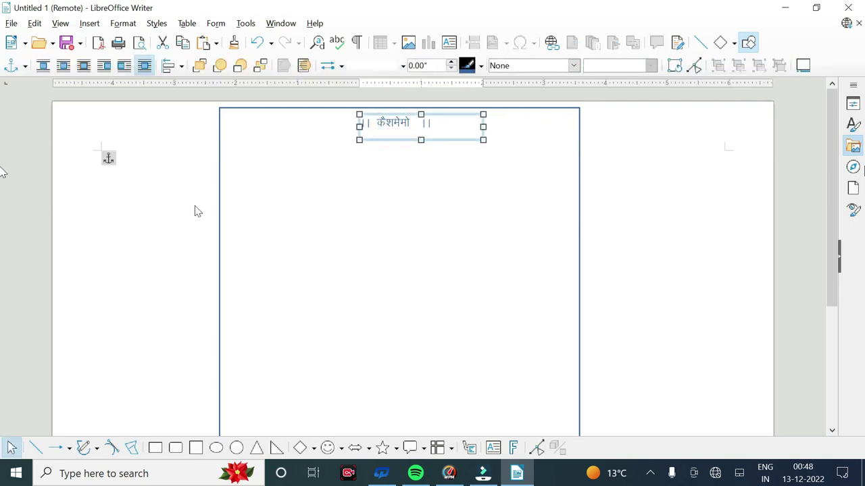
pyautogui.click(79, 262)
# Draw a text box at the header's top right and type the two Mob phone numbers
pyautogui.click(100, 25)
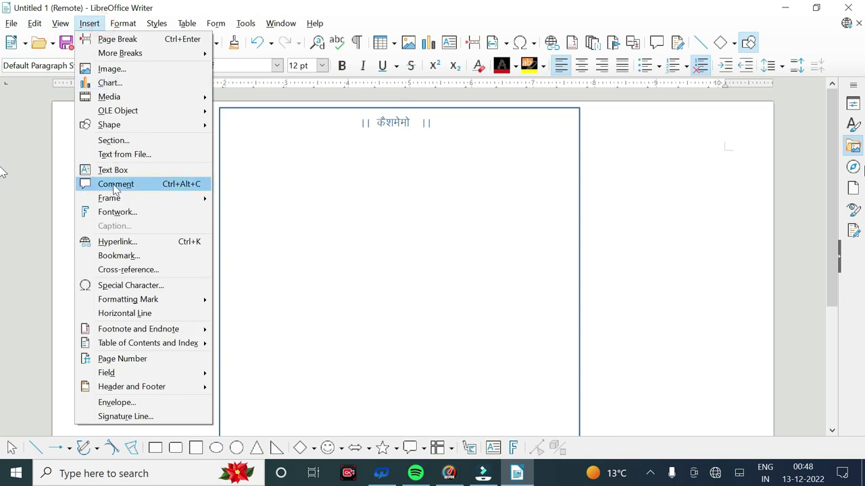
pyautogui.click(113, 169)
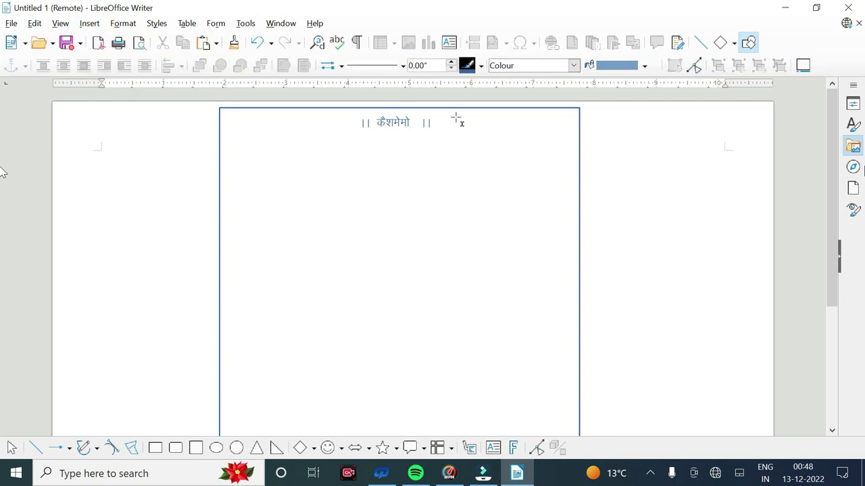
pyautogui.moveTo(465, 119); pyautogui.dragTo(579, 158)
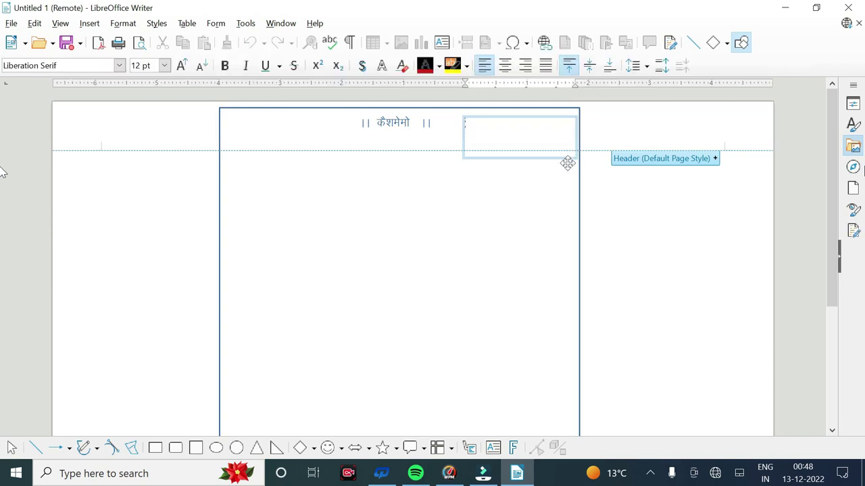
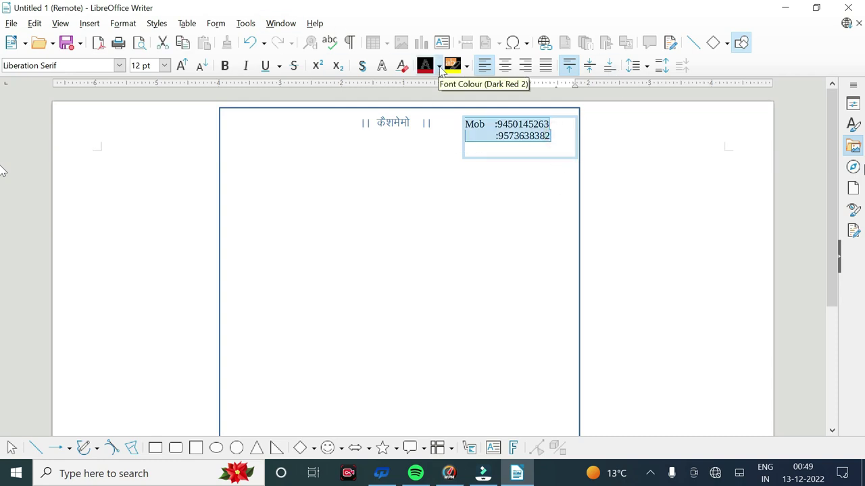
# Format both phone-number lines in bold dark blue
pyautogui.click(439, 65)
pyautogui.click(513, 210)
pyautogui.click(551, 134)
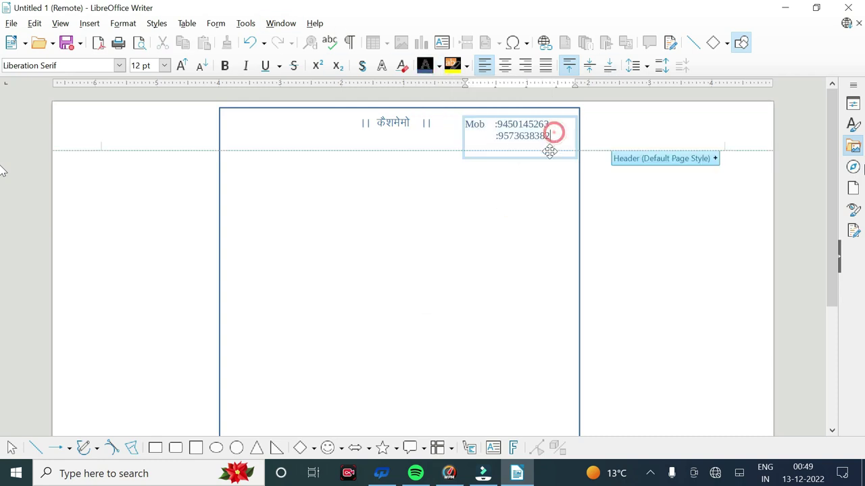
pyautogui.moveTo(550, 135); pyautogui.dragTo(495, 124)
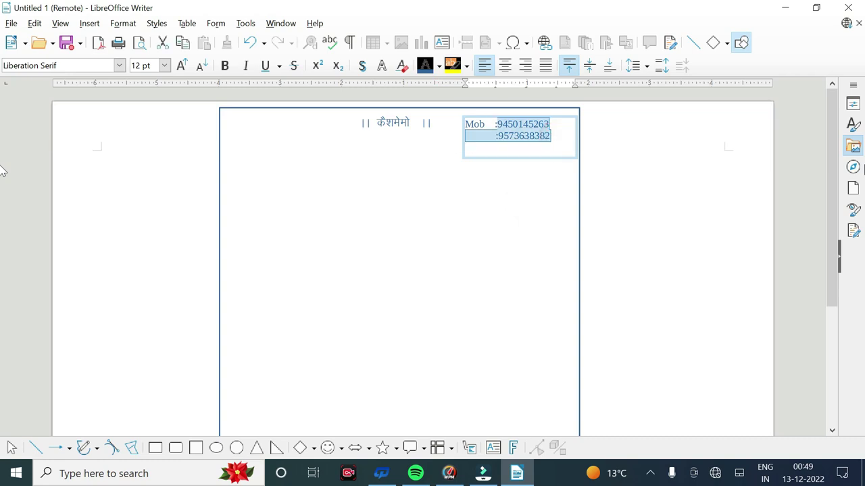
pyautogui.click(225, 65)
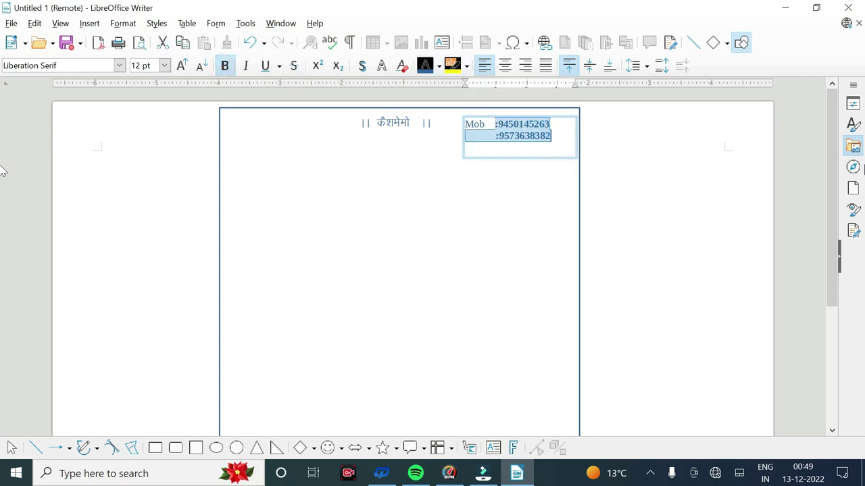
pyautogui.click(467, 219)
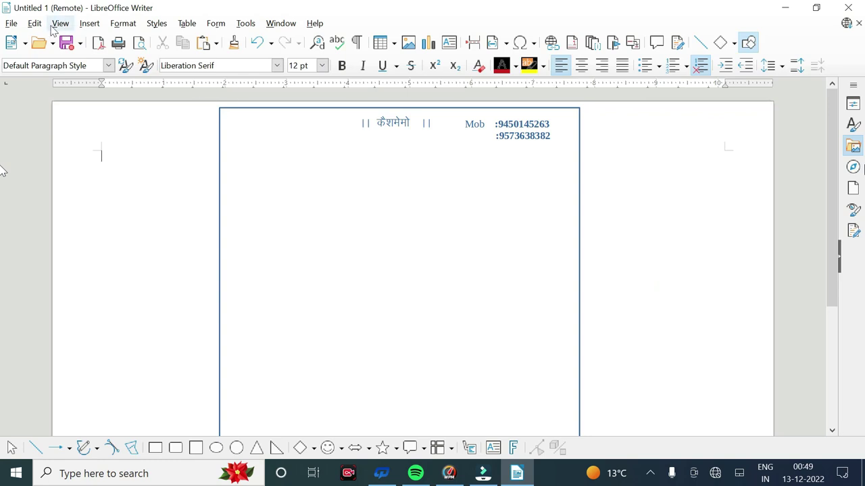
pyautogui.click(89, 23)
# Draw a wide text box below the title and type 'अजय साईकिल स्टोर' in Kruti Dev 011
pyautogui.click(106, 170)
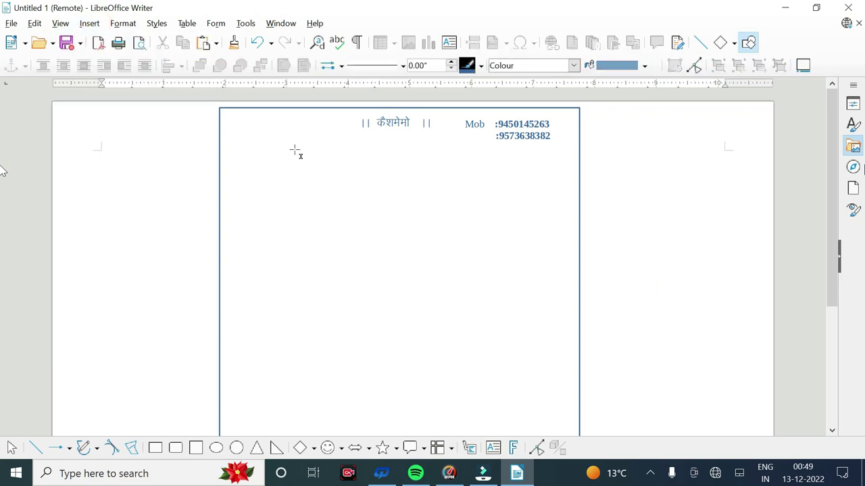
pyautogui.moveTo(275, 150); pyautogui.dragTo(529, 203)
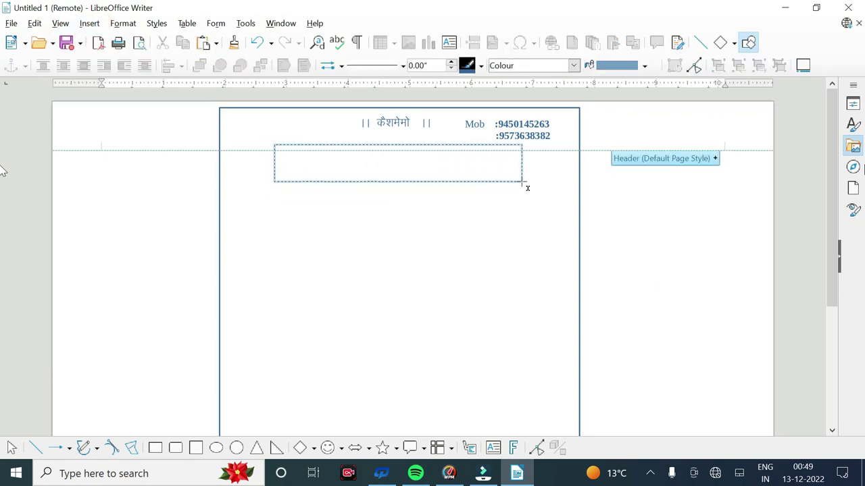
pyautogui.click(118, 66)
pyautogui.write('Kunstler Script')
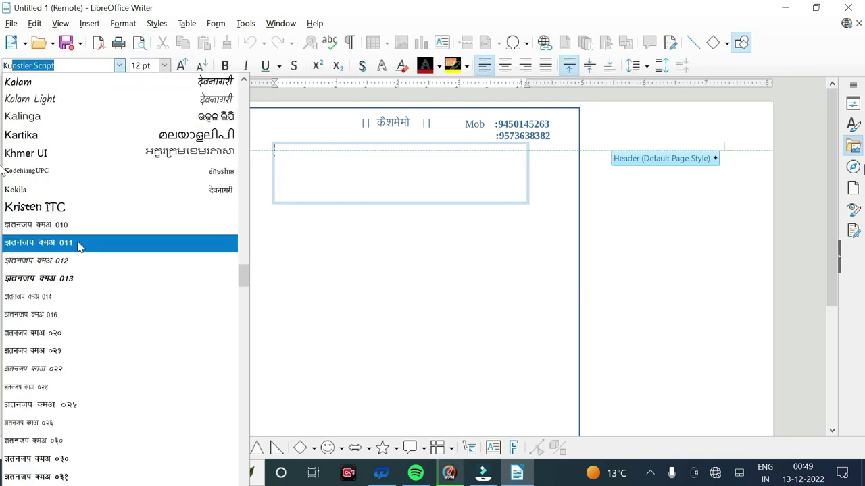
pyautogui.click(77, 241)
pyautogui.write('y')
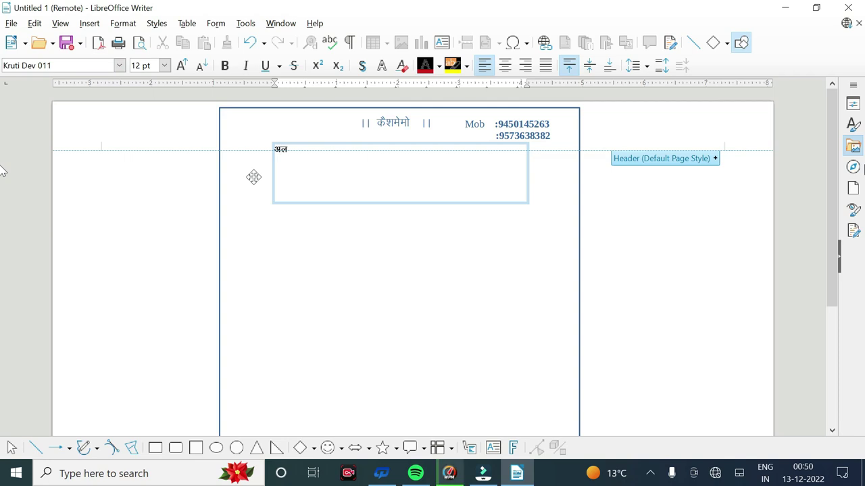
pyautogui.write(';')
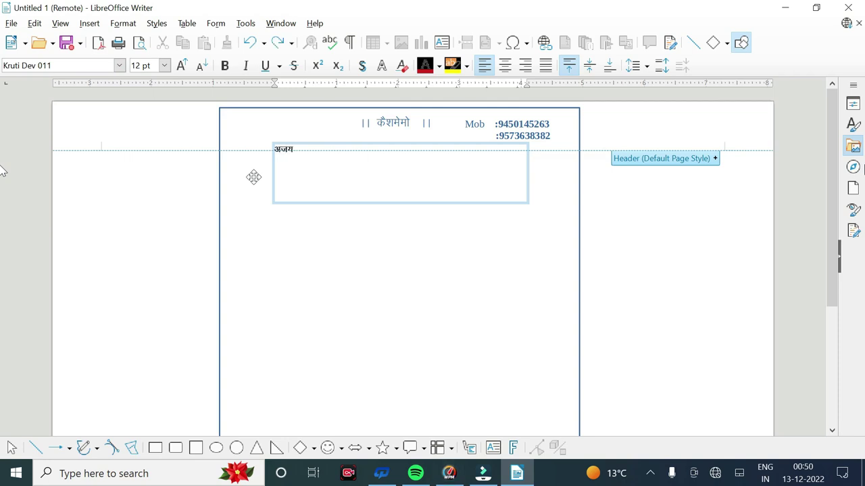
pyautogui.press('BackSpace')
pyautogui.write('l')
pyautogui.press('BackSpace')
pyautogui.write('j')
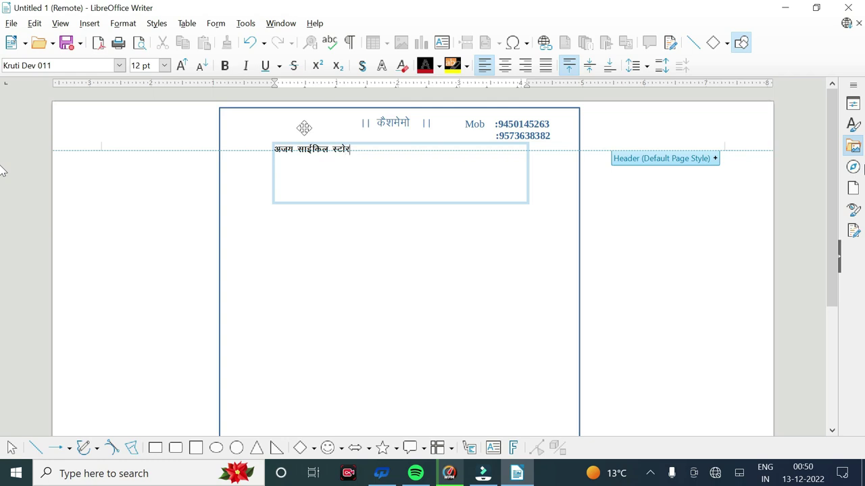
# Enlarge the shop name to 40 pt and colour it steel blue
pyautogui.hotkey('shift', 'Home')
pyautogui.click(181, 65)
pyautogui.click(181, 66)
pyautogui.click(181, 66)
pyautogui.click(181, 65)
pyautogui.click(181, 65)
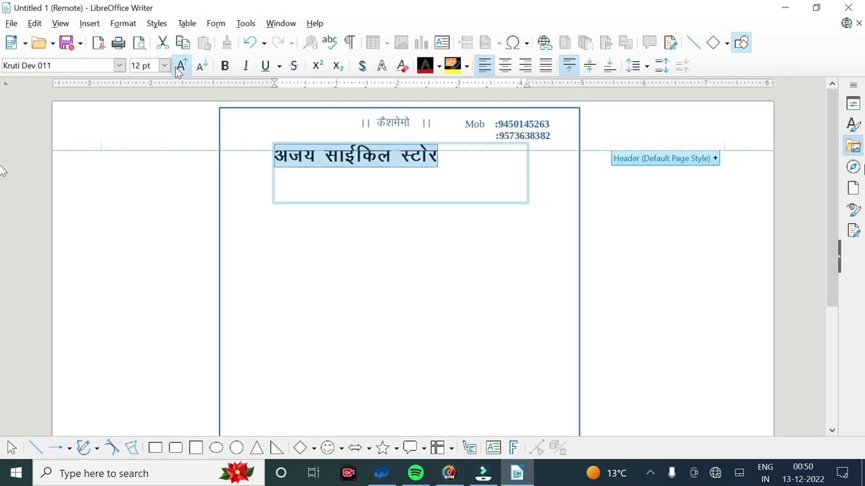
pyautogui.click(181, 65)
pyautogui.click(181, 65)
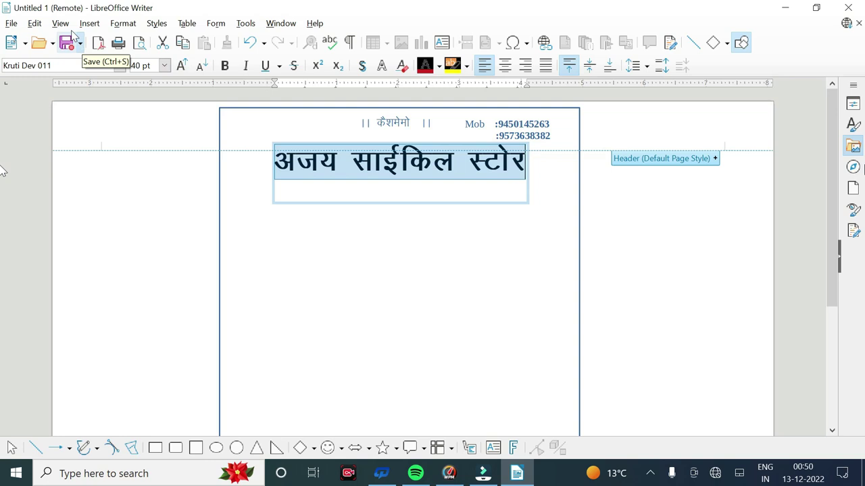
pyautogui.click(89, 23)
pyautogui.click(438, 65)
pyautogui.click(439, 66)
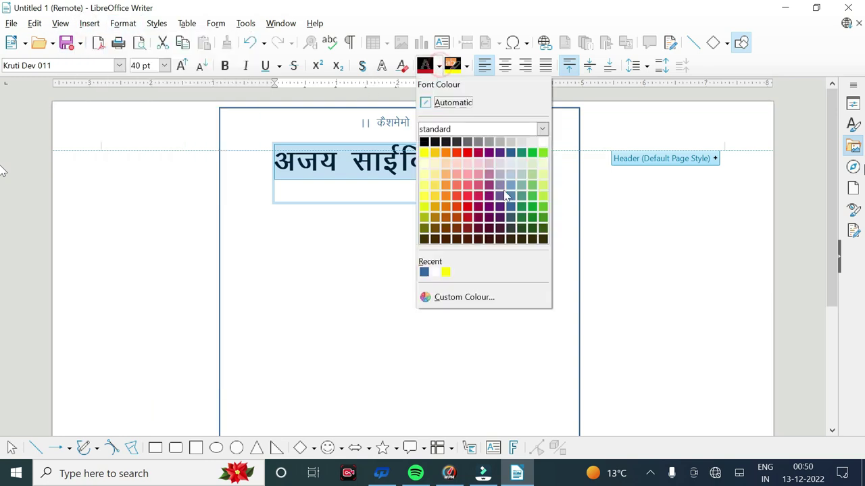
pyautogui.click(502, 193)
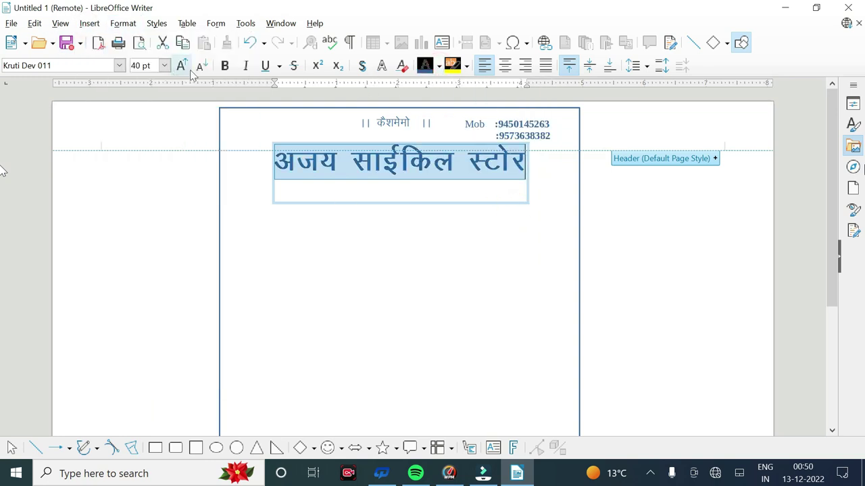
# Trim the shop name frame's height to fit and nudge it up and left
pyautogui.click(486, 200)
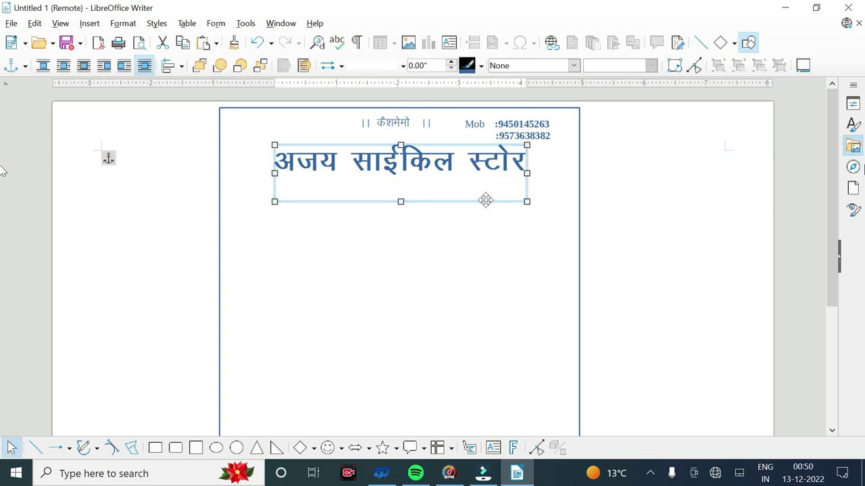
pyautogui.moveTo(486, 200); pyautogui.dragTo(484, 215)
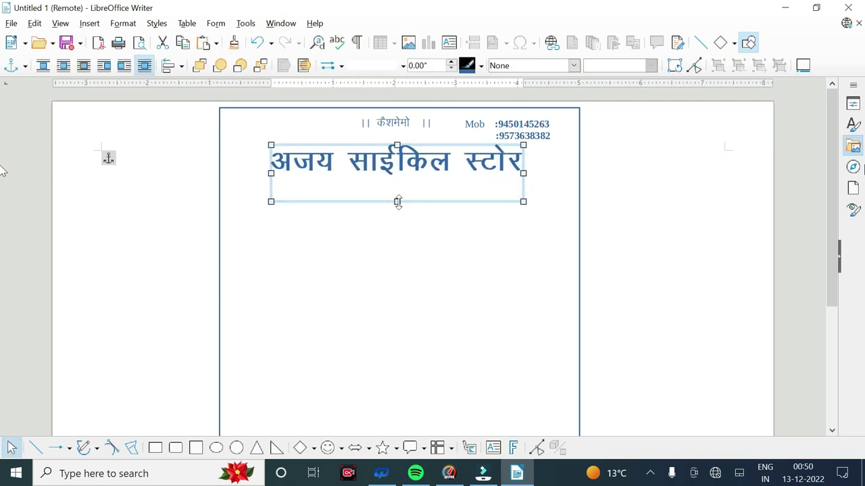
pyautogui.moveTo(397, 201); pyautogui.dragTo(397, 185)
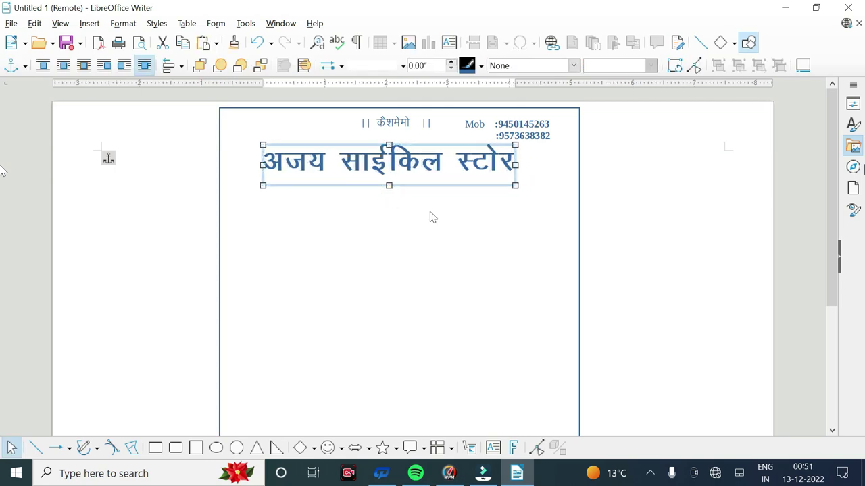
pyautogui.press('Left')
pyautogui.press('Left')
pyautogui.press('Left')
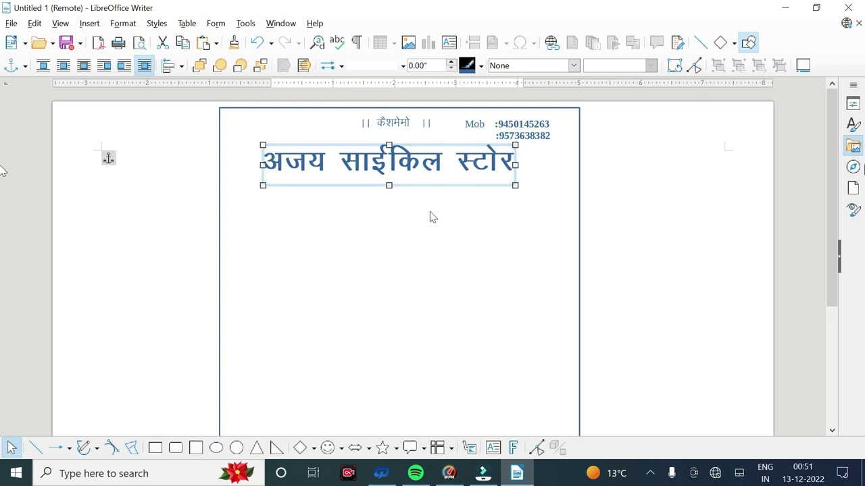
pyautogui.press('Up')
pyautogui.press('Up')
pyautogui.press('Up')
pyautogui.click(656, 270)
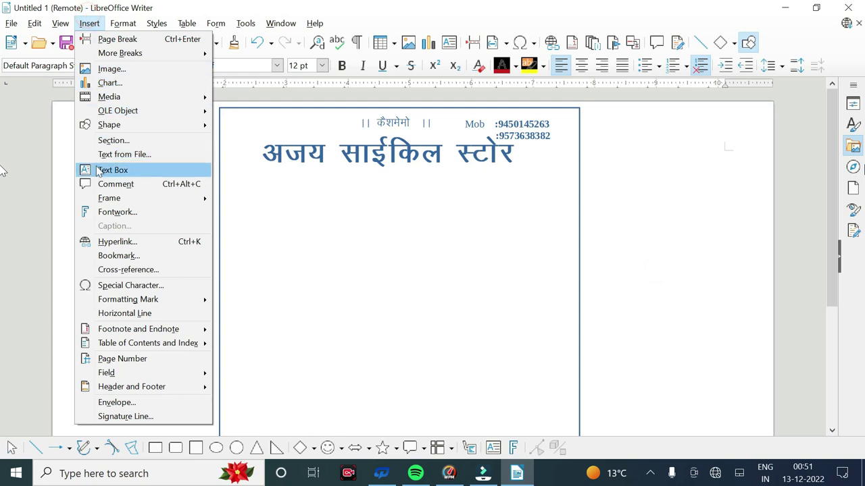
# Draw a text box under the shop name and set its font to Kruti Dev 010
pyautogui.click(108, 170)
pyautogui.moveTo(295, 183); pyautogui.dragTo(538, 202)
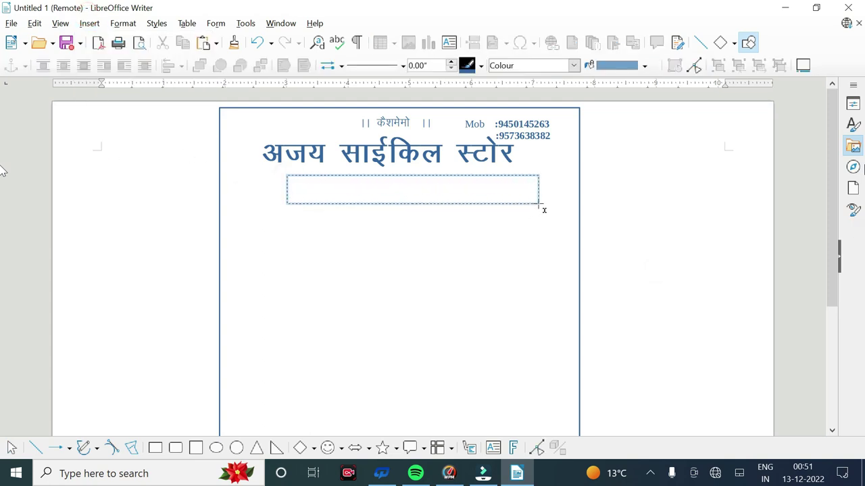
pyautogui.click(119, 65)
pyautogui.write('Kunstler Script')
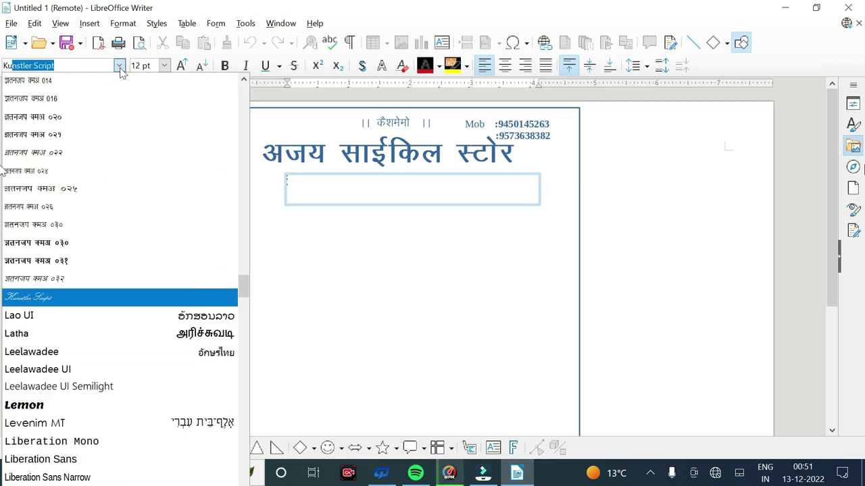
pyautogui.scroll(5, 57, 297)
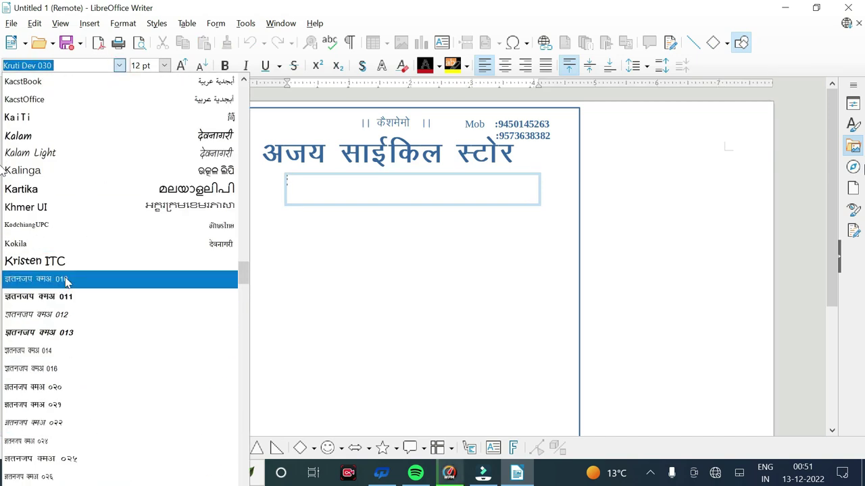
pyautogui.click(63, 279)
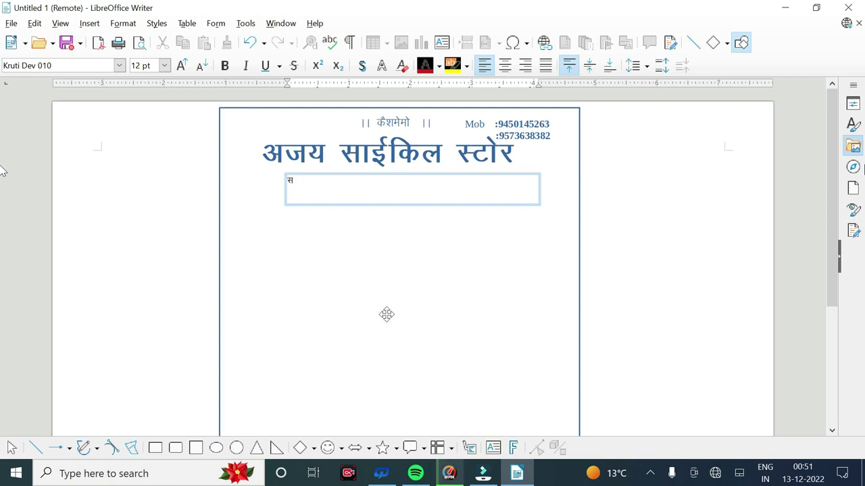
# Type the subtitle 'सभी प्रकार के साईकिल व ठेला के थोक व फुटकर विक्रेता'
pyautogui.write('h')
pyautogui.press('BackSpace')
pyautogui.write('k')
pyautogui.press('BackSpace')
pyautogui.press('BackSpace')
pyautogui.write('h')
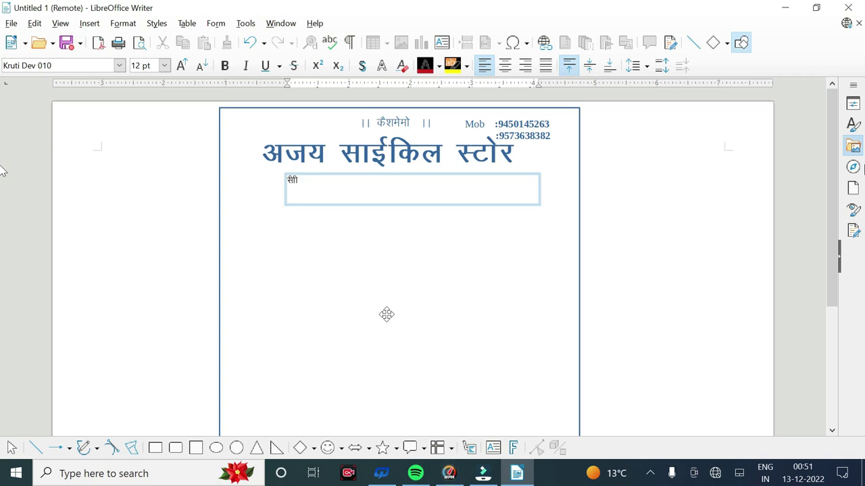
pyautogui.hotkey('ctrl', 'z')
pyautogui.write('idk ds ')
pyautogui.write('lkb')
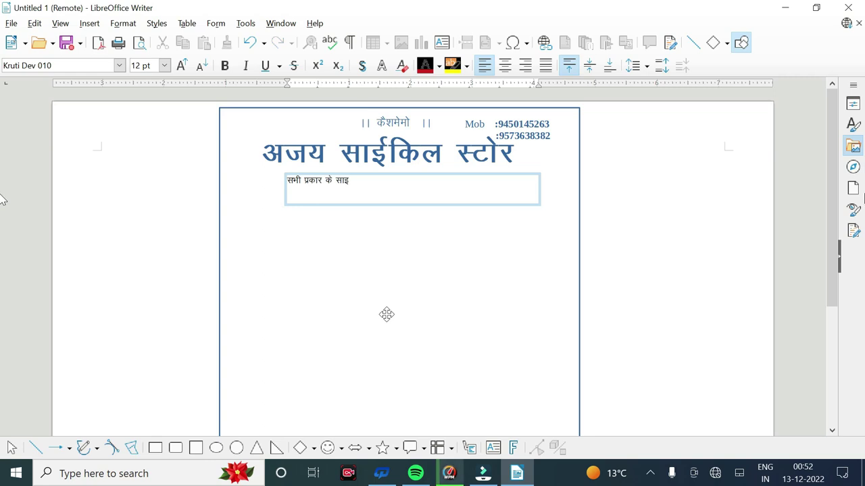
pyautogui.write('dy')
pyautogui.write(' o')
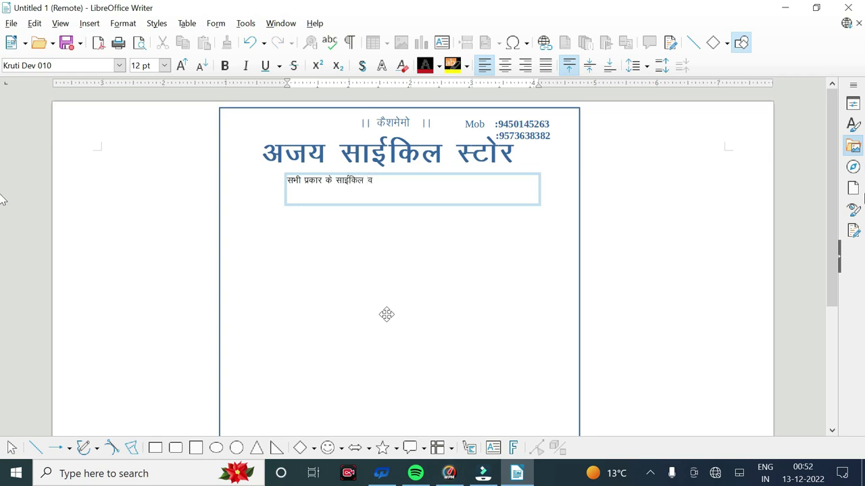
pyautogui.write(' VB')
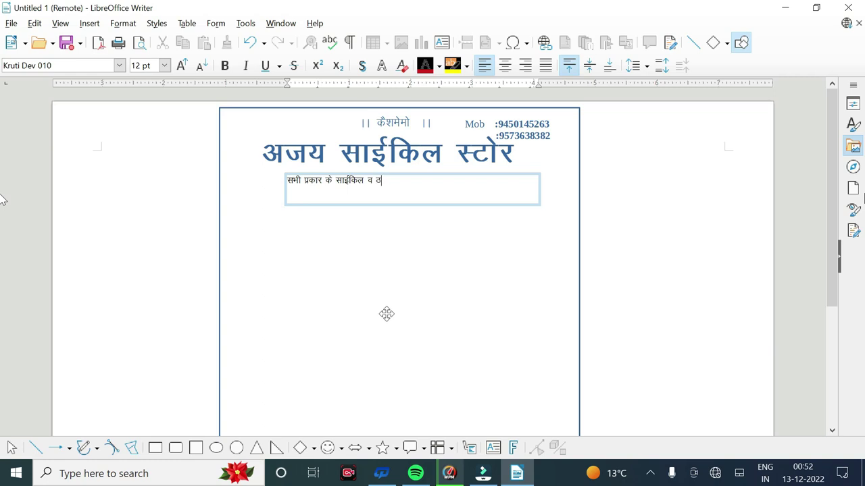
pyautogui.write('y')
pyautogui.write(' ds')
pyautogui.write(' foØ')
pyautogui.press('BackSpace')
pyautogui.press('BackSpace')
pyautogui.press('BackSpace')
pyautogui.write('fo')
pyautogui.press('BackSpace')
pyautogui.press('BackSpace')
pyautogui.write('f')
pyautogui.press('BackSpace')
pyautogui.write('Hk')
pyautogui.write('d o QqVd')
pyautogui.write(' fpd')
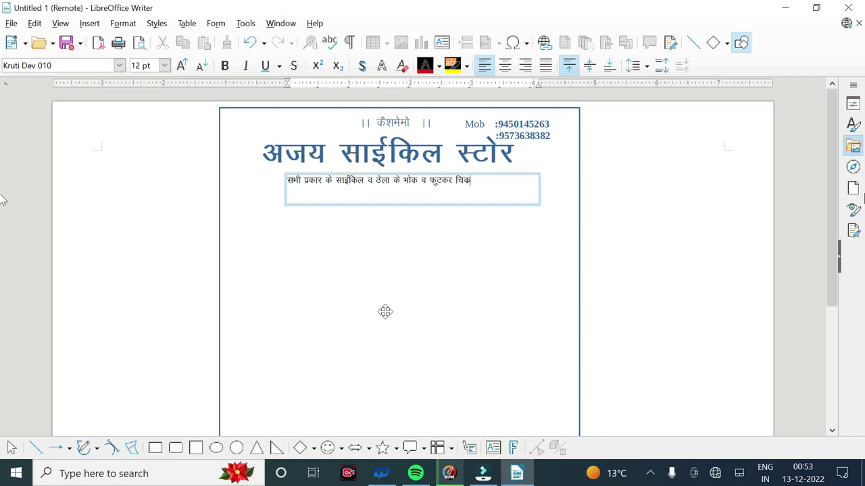
pyautogui.press('BackSpace')
pyautogui.press('BackSpace')
pyautogui.write('odsz')
pyautogui.write('rk')
# Make the whole subtitle dark blue at 14 pt, not bold
pyautogui.hotkey('ctrl', 'a')
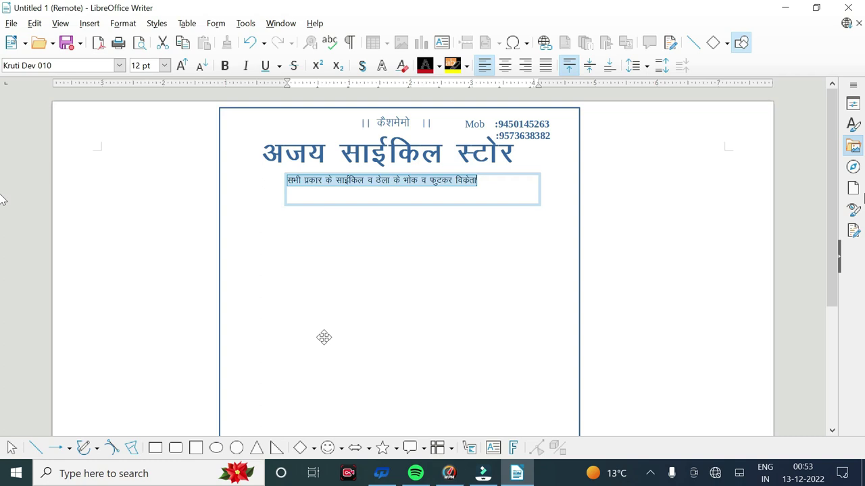
pyautogui.click(439, 66)
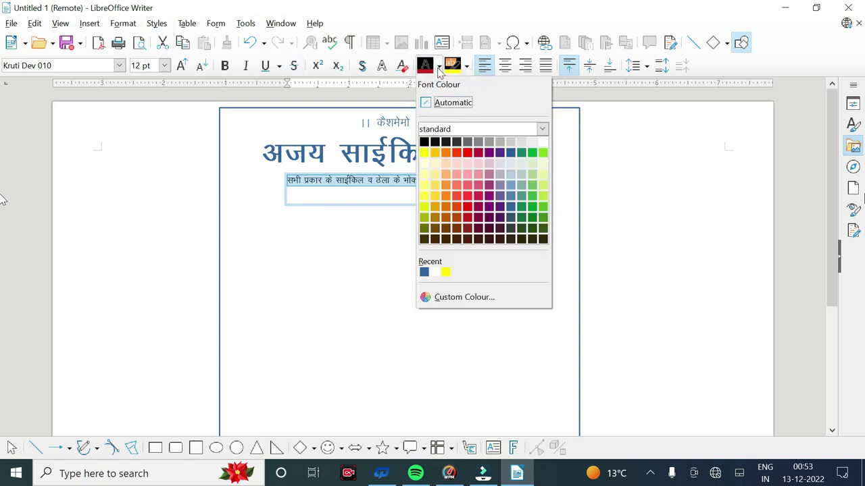
pyautogui.click(512, 212)
pyautogui.click(224, 64)
pyautogui.click(181, 65)
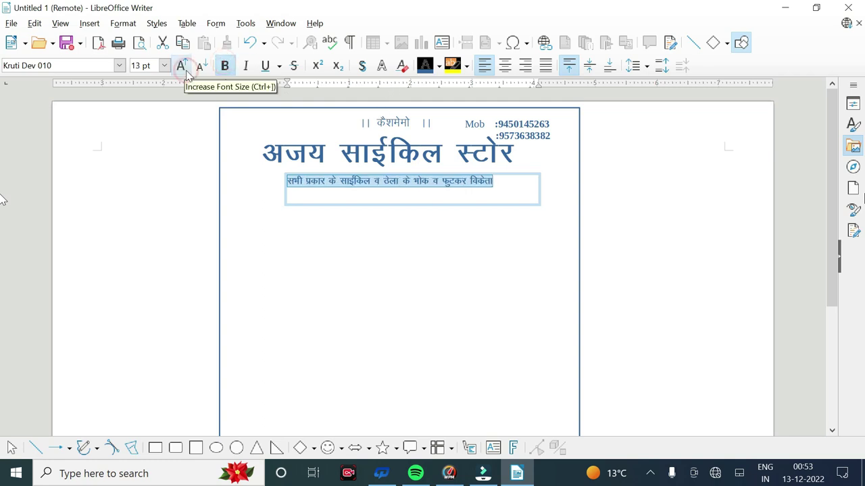
pyautogui.click(181, 66)
pyautogui.click(225, 65)
# Reposition the subtitle box just beneath the shop name
pyautogui.click(518, 189)
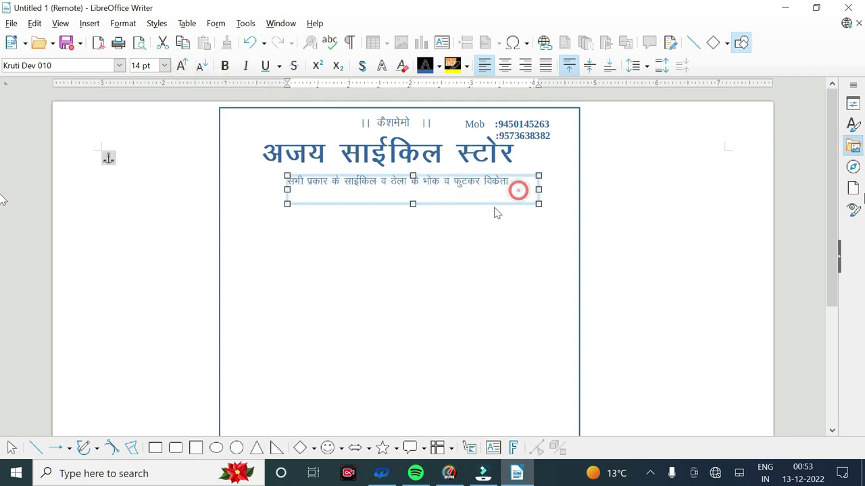
pyautogui.moveTo(493, 205); pyautogui.dragTo(484, 211)
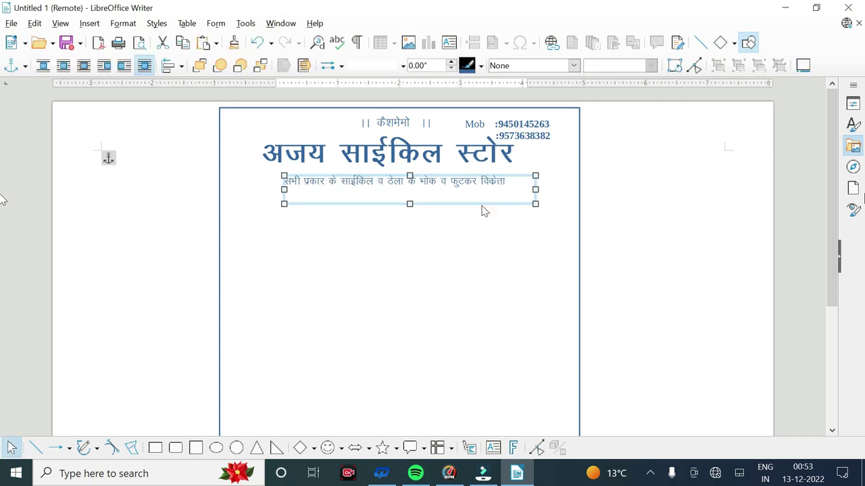
pyautogui.press('Down')
pyautogui.press('Right')
pyautogui.press('Escape')
pyautogui.click(89, 23)
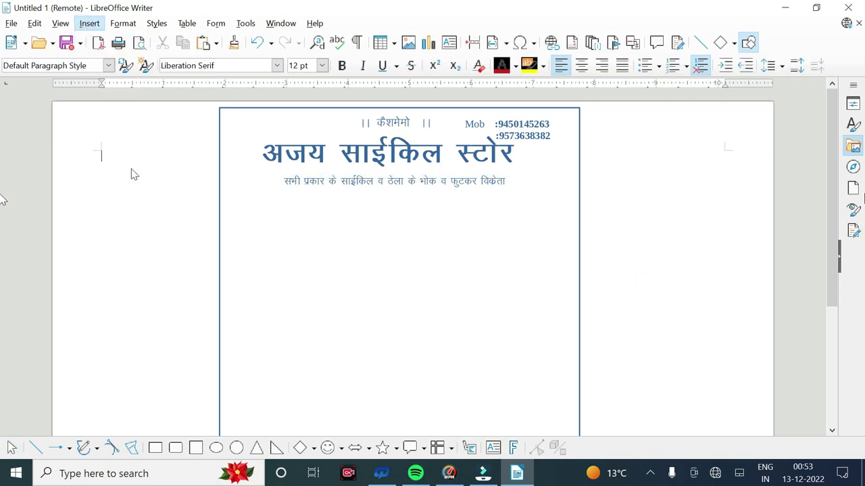
# Draw a wide text box below the subtitle and set its font to Kruti Dev 011
pyautogui.click(116, 168)
pyautogui.moveTo(237, 196)
pyautogui.mouseDown()
pyautogui.moveTo(577, 228)
pyautogui.moveTo(573, 236)
pyautogui.mouseUp()
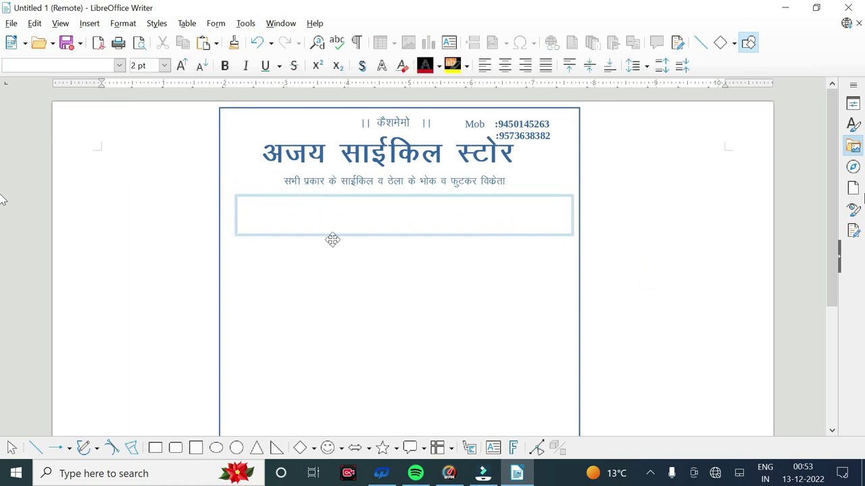
pyautogui.click(119, 65)
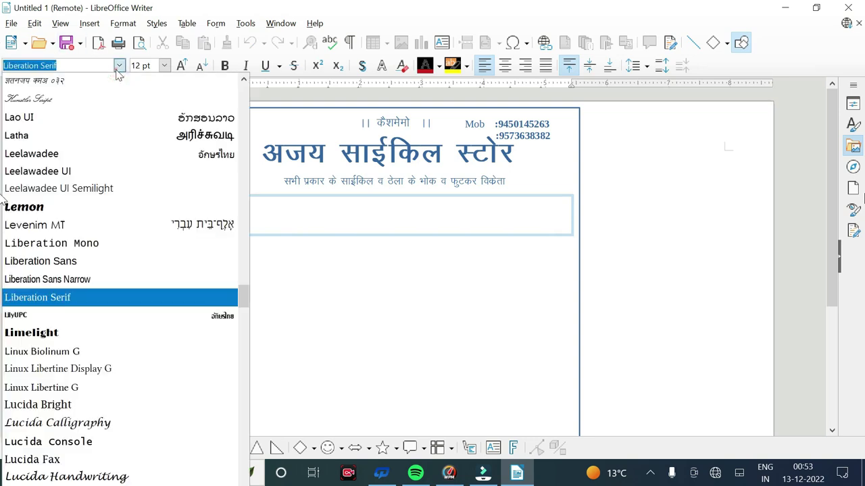
pyautogui.write('Kruti Dev 032')
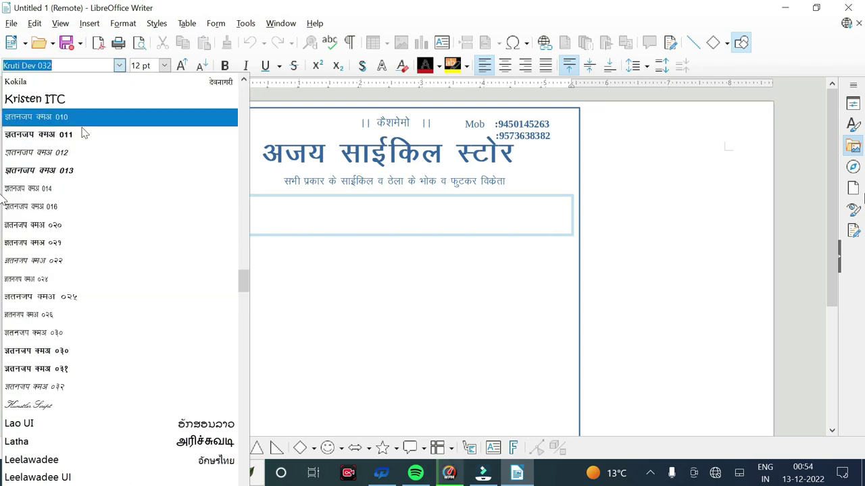
pyautogui.click(81, 142)
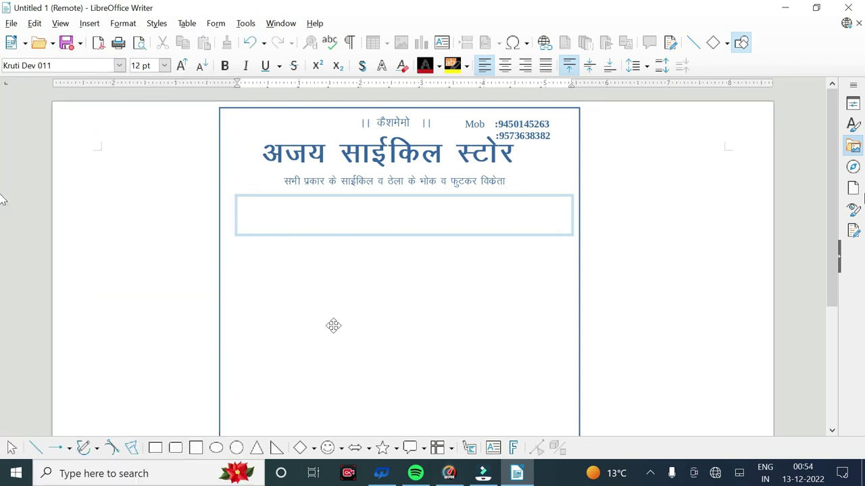
# Type the shop's street address line in the box and select it
pyautogui.write('vf')
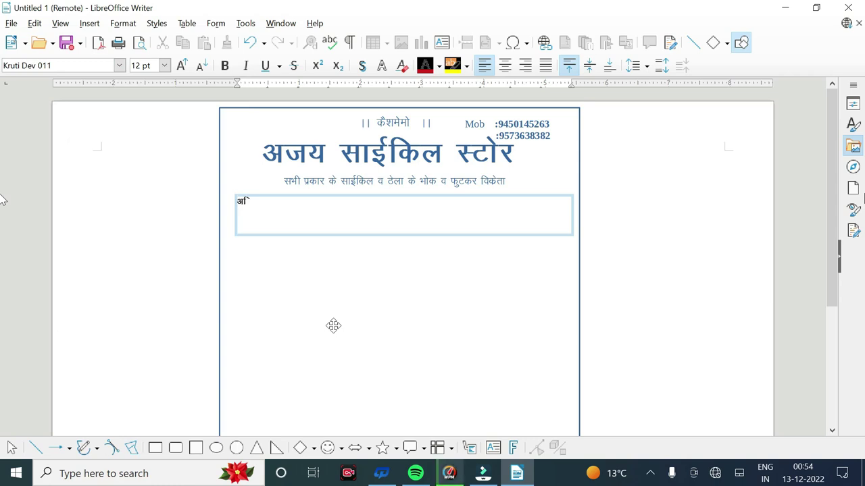
pyautogui.write('gj')
pyautogui.write('yk lssM')
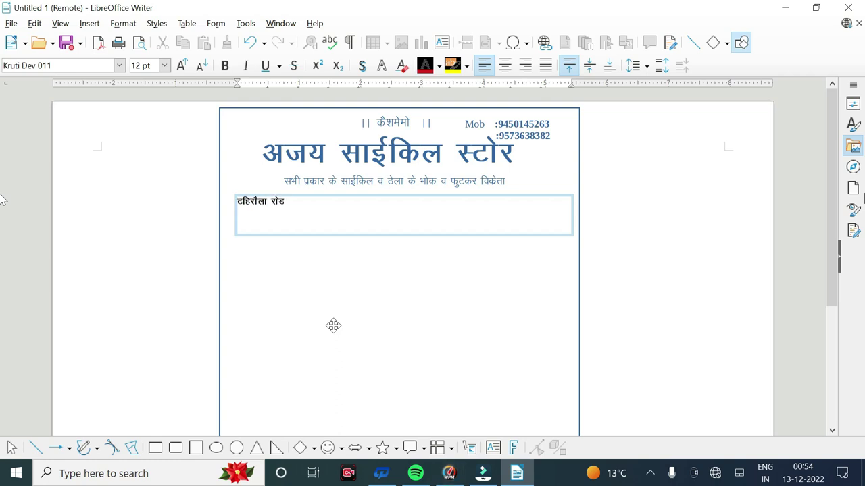
pyautogui.write('k')
pyautogui.press('BackSpace')
pyautogui.write('iq')
pyautogui.write('jk')
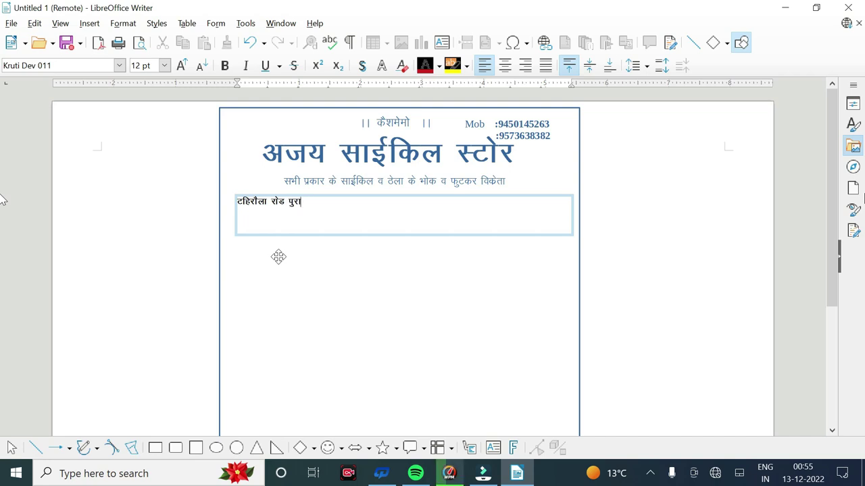
pyautogui.write('k')
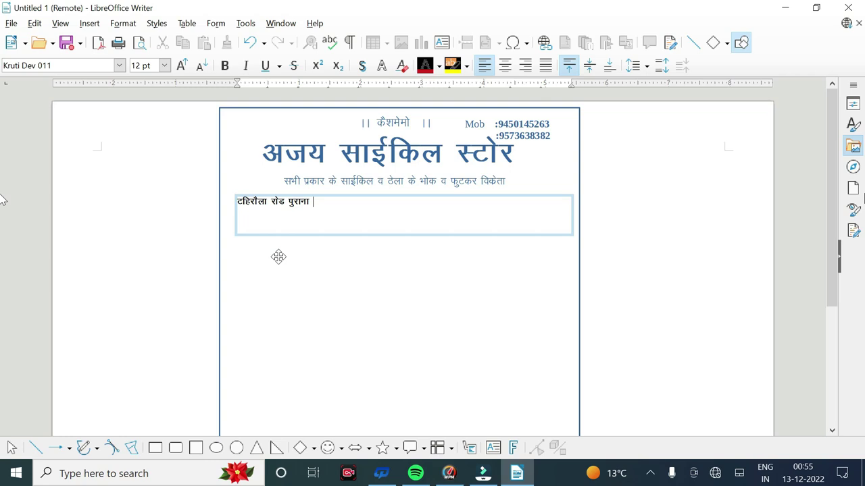
pyautogui.write(' Sd')
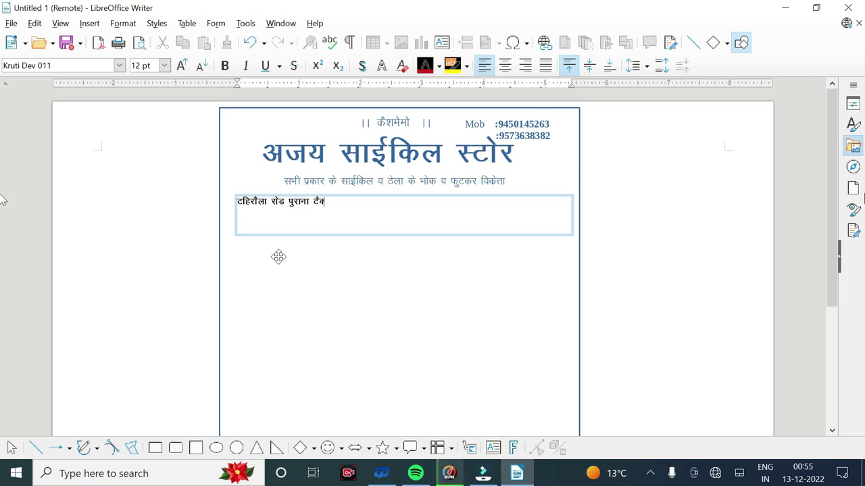
pyautogui.write('~lh')
pyautogui.write('M')
pyautogui.write('d')
pyautogui.write('u')
pyautogui.write('xa')
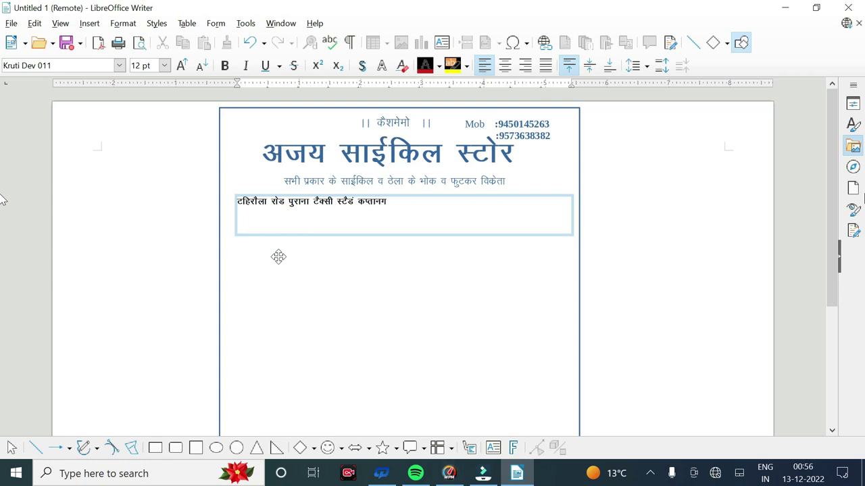
pyautogui.write('t')
pyautogui.write(' vky')
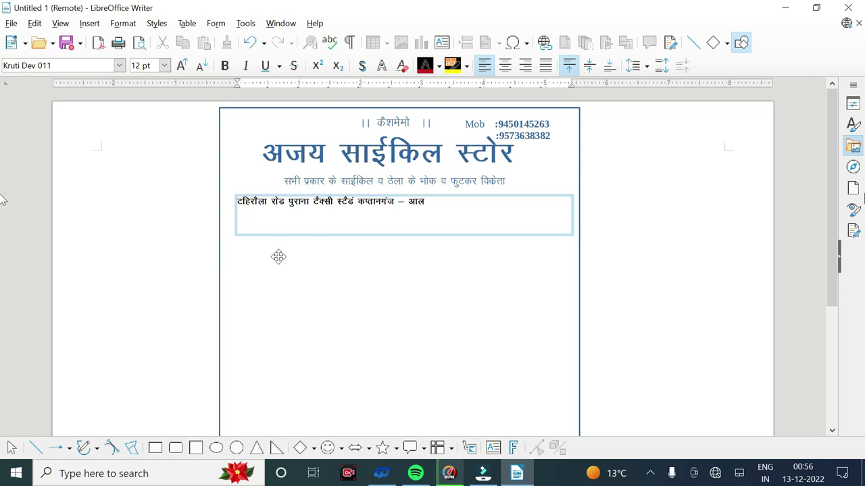
pyautogui.press('BackSpace')
pyautogui.write('te')
pyautogui.write('<')
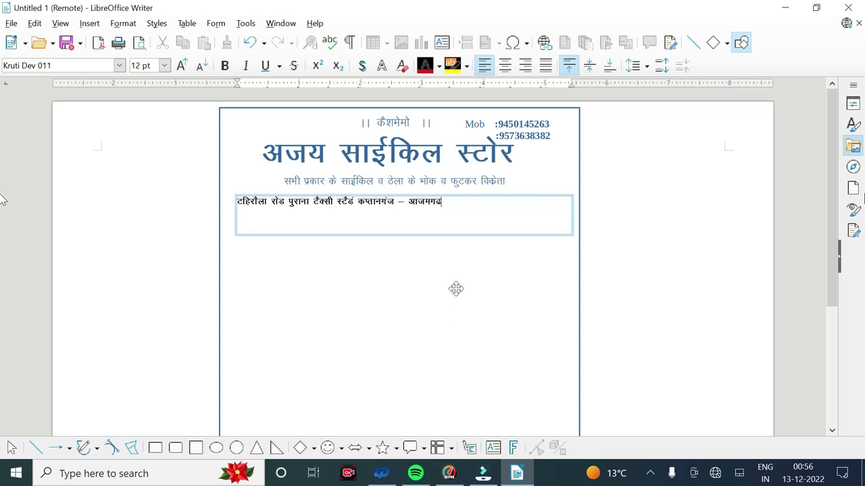
pyautogui.tripleClick(451, 202)
# Make the address line bold, dark blue and 20 pt, and widen its box to fit
pyautogui.click(225, 65)
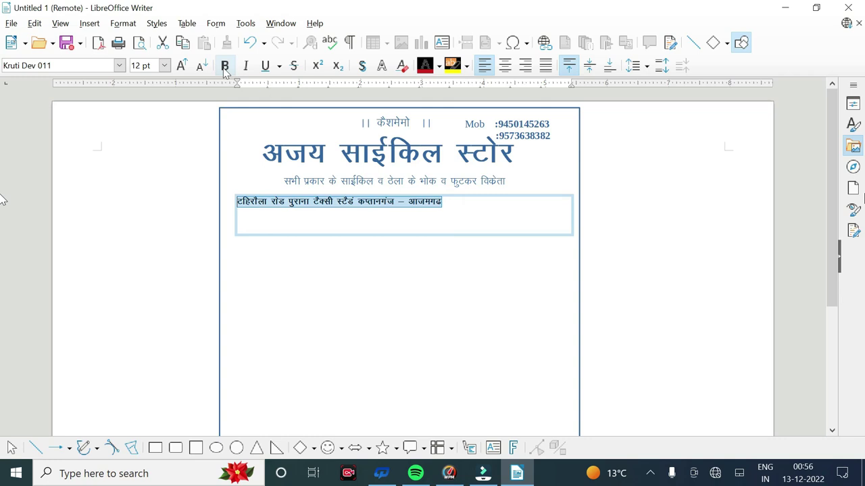
pyautogui.click(438, 66)
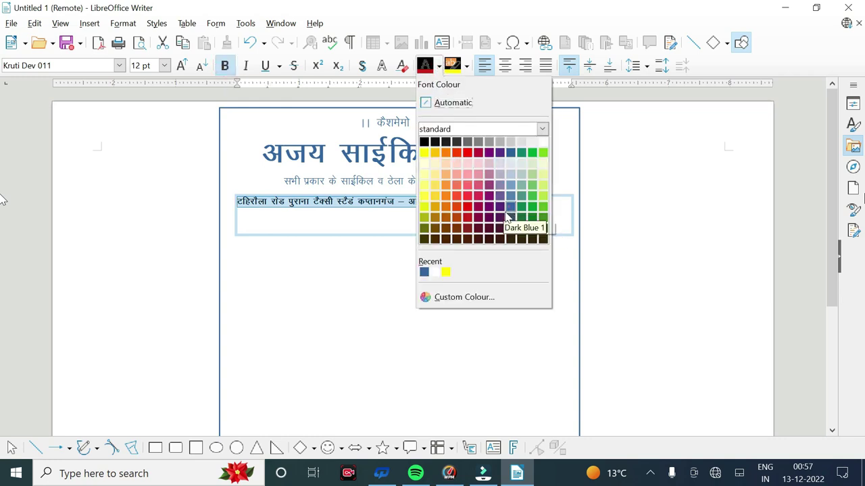
pyautogui.click(521, 228)
pyautogui.click(179, 66)
pyautogui.click(179, 65)
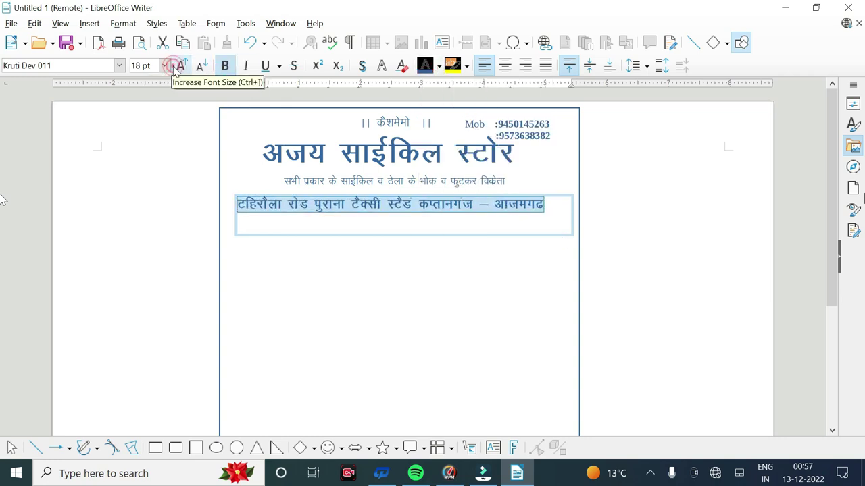
pyautogui.click(180, 65)
pyautogui.click(571, 230)
pyautogui.moveTo(573, 234)
pyautogui.mouseDown()
pyautogui.moveTo(599, 234)
pyautogui.moveTo(583, 235)
pyautogui.mouseUp()
# Correct the address's first letter and move its box up directly under the tagline
pyautogui.click(230, 205)
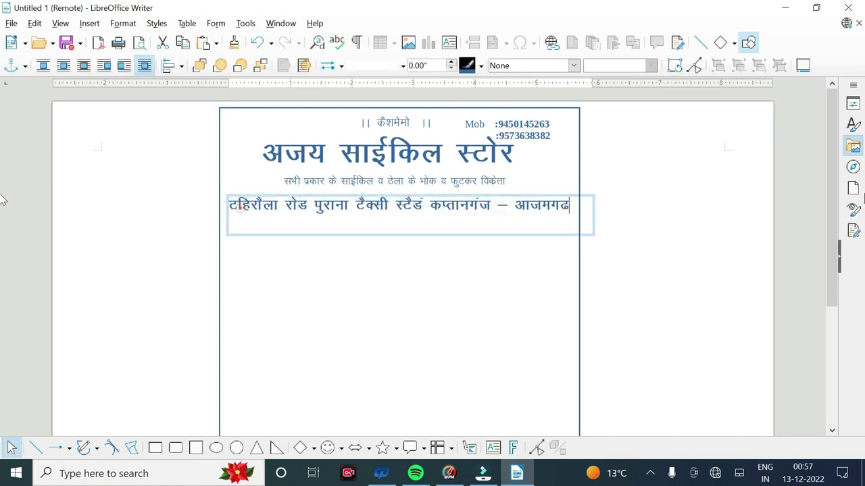
pyautogui.press('Delete')
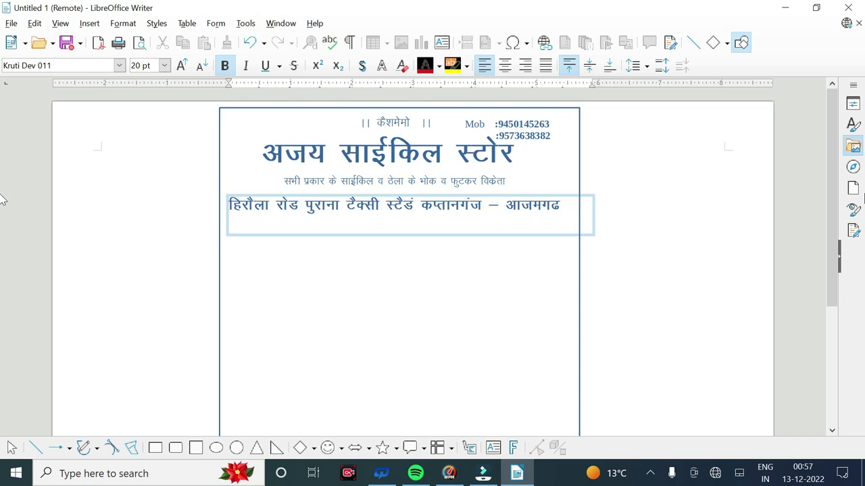
pyautogui.write('v')
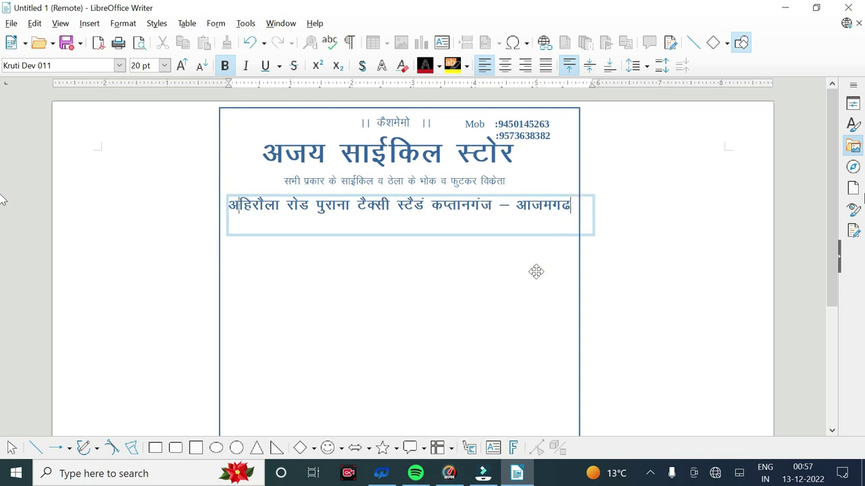
pyautogui.click(531, 280)
pyautogui.click(411, 203)
pyautogui.moveTo(435, 201); pyautogui.dragTo(435, 193)
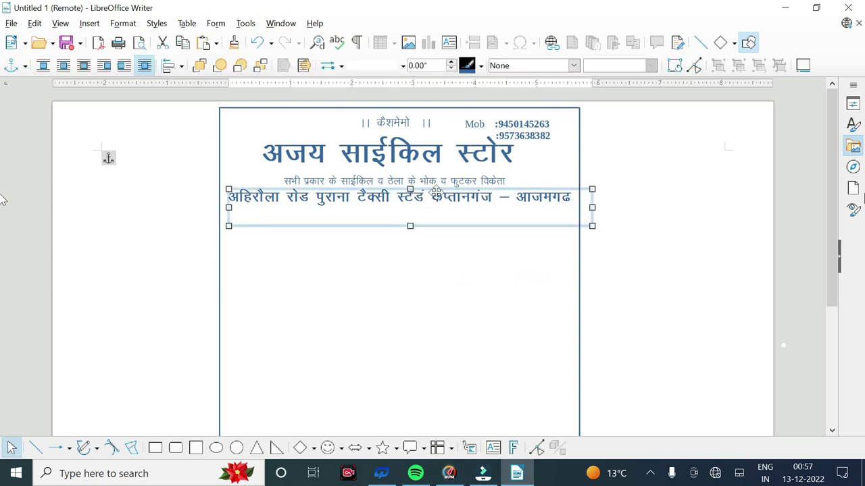
pyautogui.moveTo(500, 215); pyautogui.dragTo(500, 218)
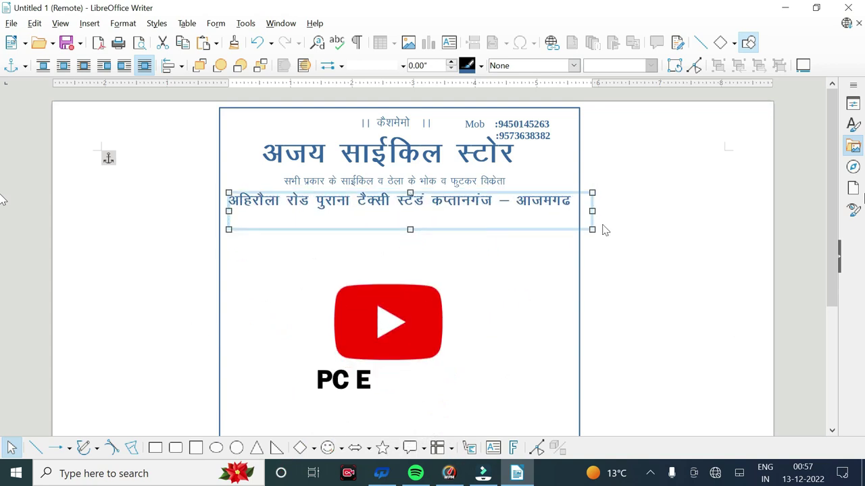
pyautogui.click(680, 231)
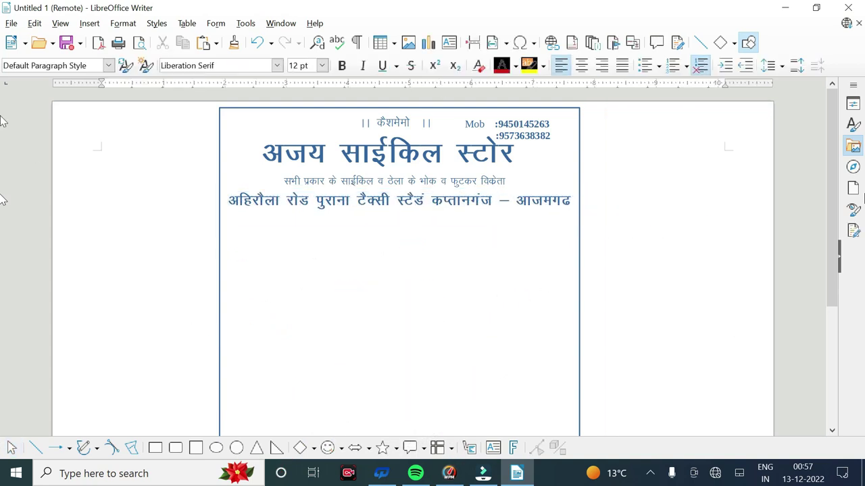
pyautogui.click(90, 23)
# Draw a small text box below the address and type नं0 in Kruti Dev 011
pyautogui.click(108, 172)
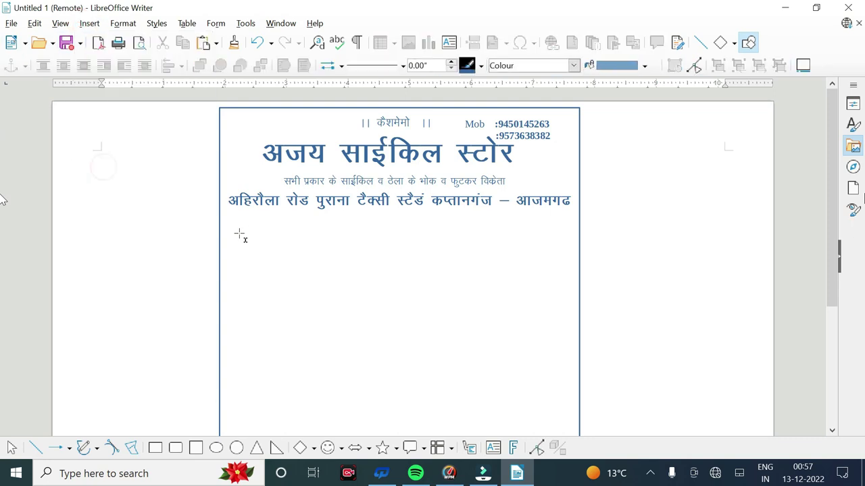
pyautogui.moveTo(227, 217); pyautogui.dragTo(267, 248)
pyautogui.click(121, 65)
pyautogui.scroll(5, 111, 112)
pyautogui.scroll(2, 78, 203)
pyautogui.click(78, 204)
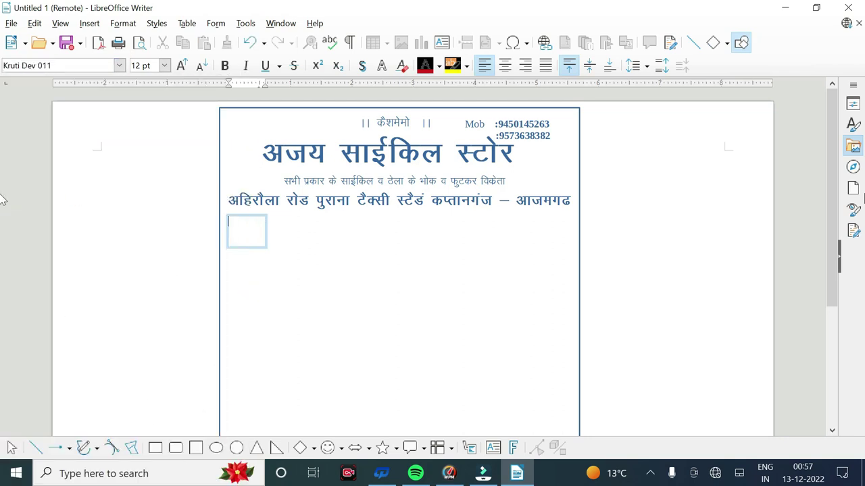
pyautogui.write('i')
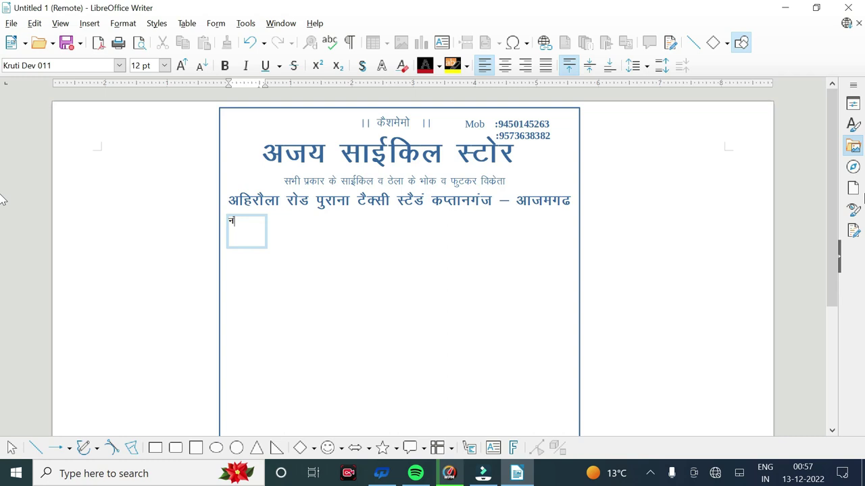
pyautogui.write('a0')
# Make the नं0 label dark blue at 15 pt
pyautogui.hotkey('ctrl', 'a')
pyautogui.click(439, 65)
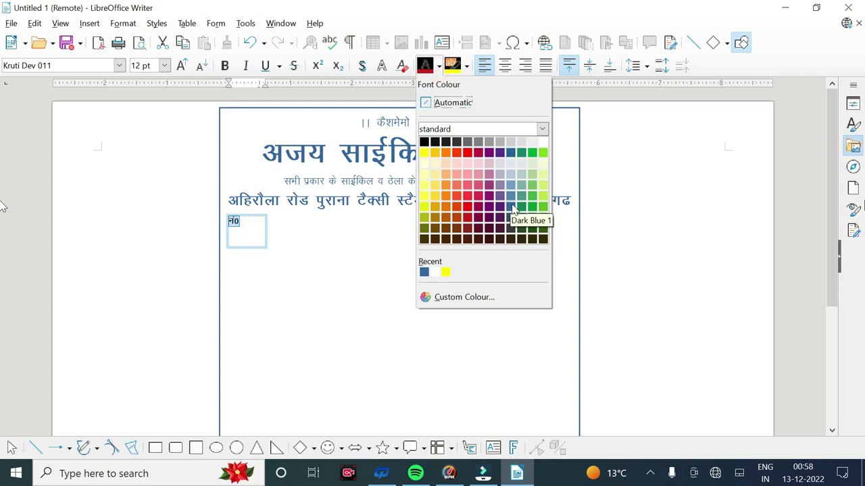
pyautogui.click(513, 209)
pyautogui.click(182, 66)
pyautogui.click(182, 65)
pyautogui.click(182, 66)
pyautogui.click(244, 227)
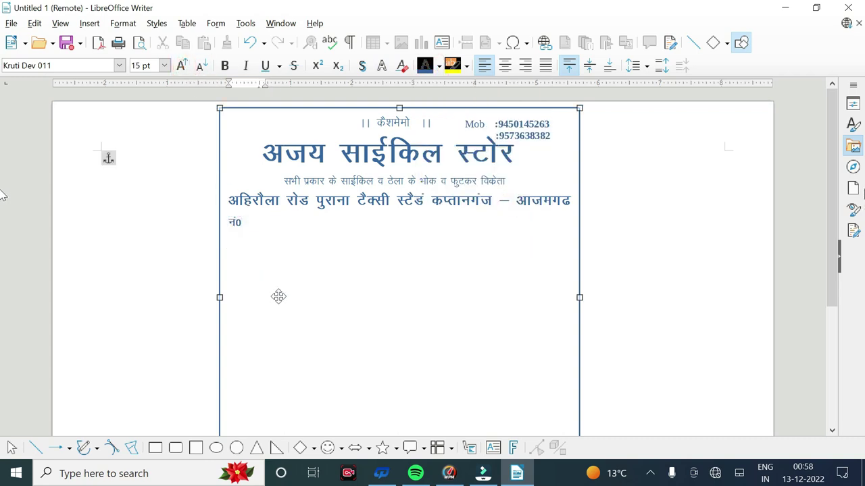
# Draw an extra text box left of the border, then discard the empty box
pyautogui.click(89, 23)
pyautogui.click(108, 172)
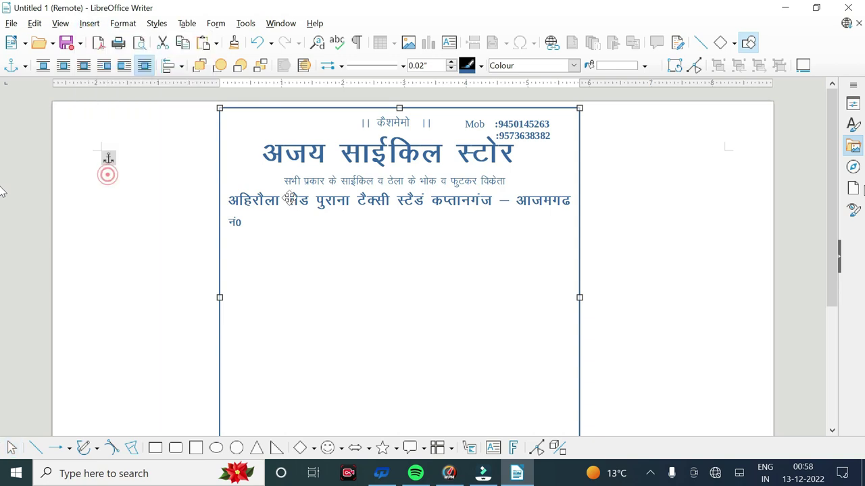
pyautogui.moveTo(94, 194); pyautogui.dragTo(140, 240)
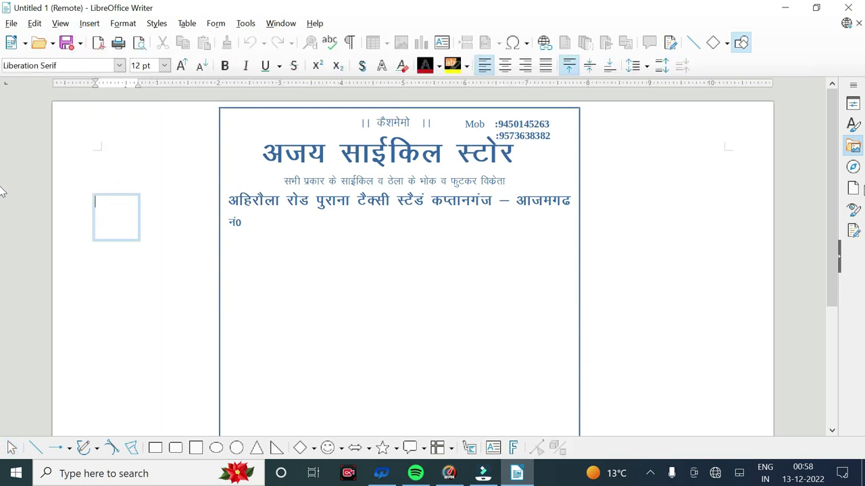
pyautogui.click(102, 244)
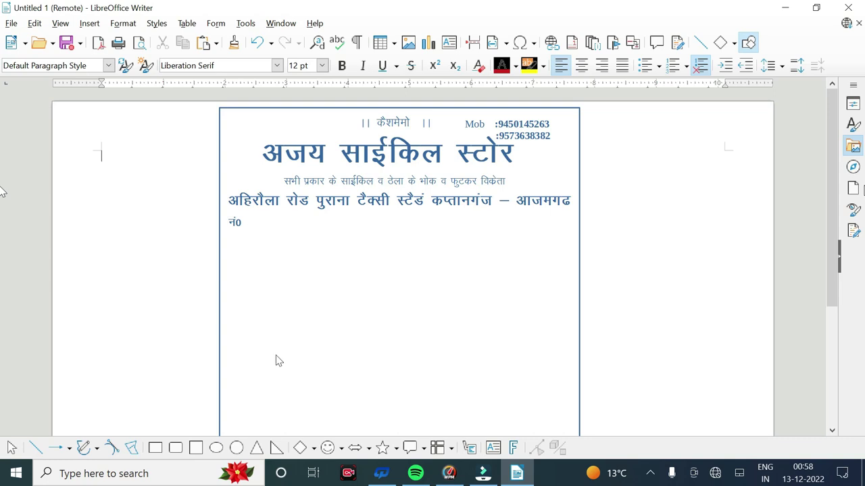
pyautogui.click(89, 22)
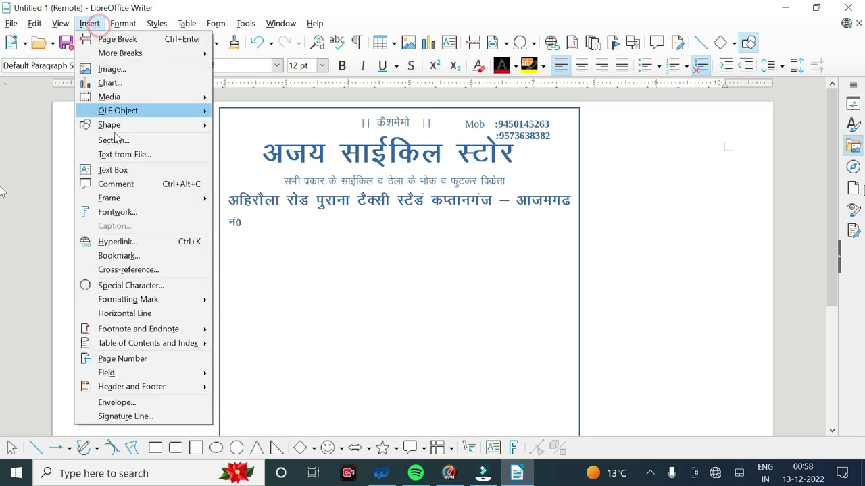
# Add a text box beside नं0 containing 554 in bold 24 pt
pyautogui.click(112, 167)
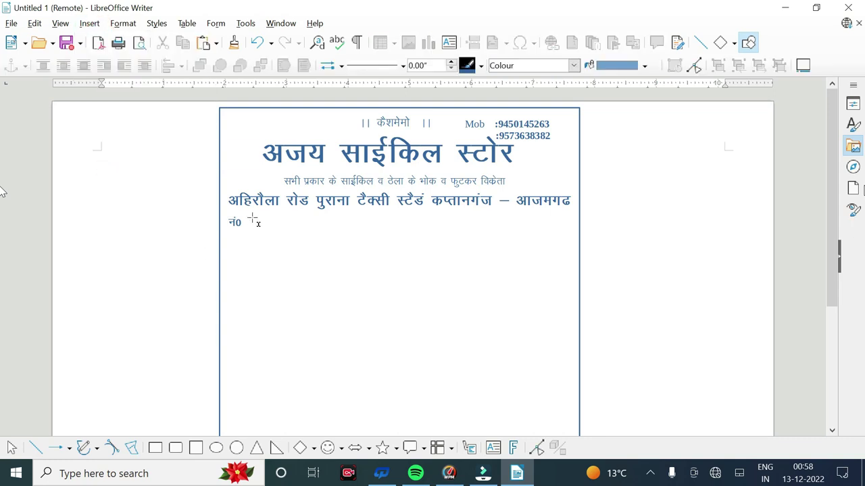
pyautogui.click(252, 219)
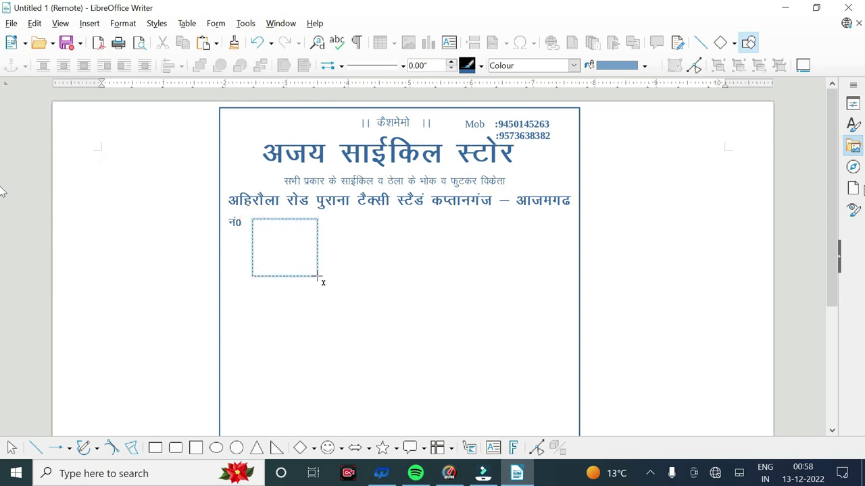
pyautogui.moveTo(288, 253); pyautogui.dragTo(303, 254)
pyautogui.write('554')
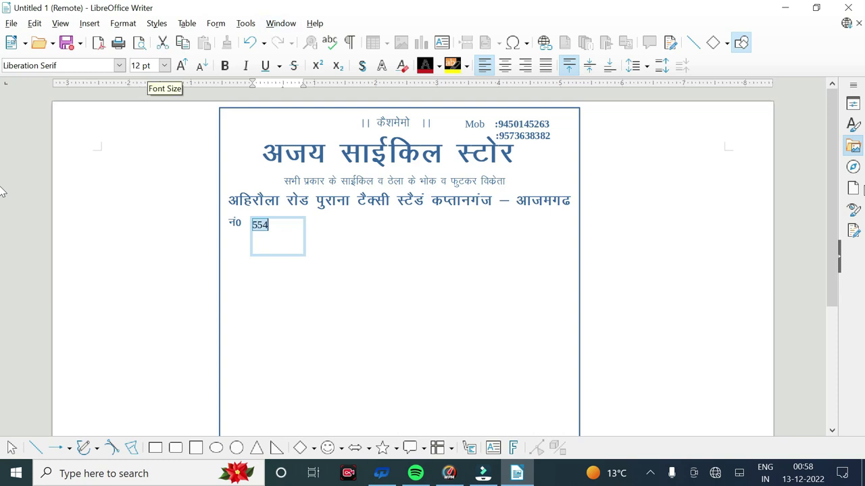
pyautogui.click(180, 65)
pyautogui.click(180, 66)
pyautogui.click(180, 66)
pyautogui.click(181, 65)
pyautogui.click(180, 66)
pyautogui.click(181, 65)
pyautogui.click(225, 65)
# Nudge the 554 box with arrow keys so it sits right next to the label
pyautogui.click(294, 255)
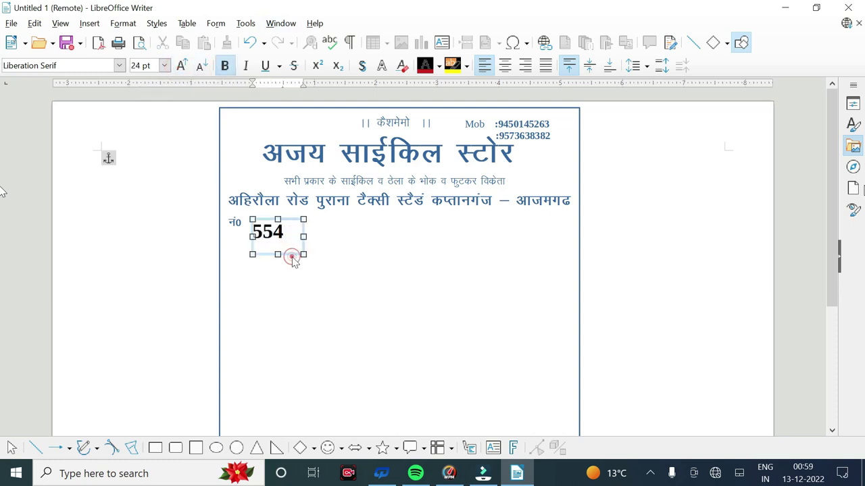
pyautogui.press('Left')
pyautogui.press('Up')
pyautogui.press('Down')
pyautogui.press('Up')
pyautogui.press('Down')
pyautogui.press('Up')
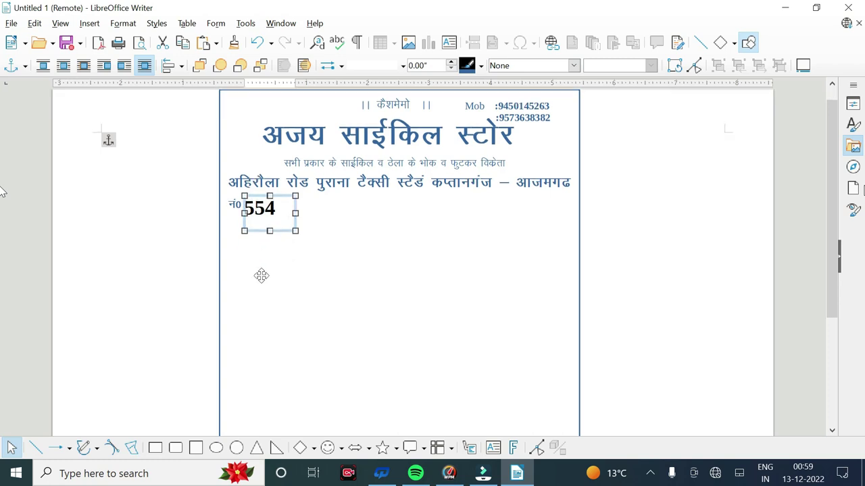
pyautogui.click(261, 274)
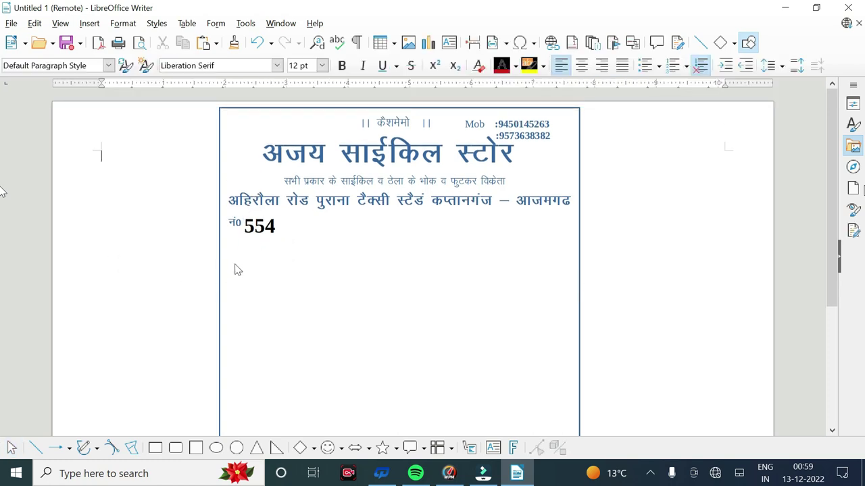
pyautogui.click(281, 219)
pyautogui.press('Right')
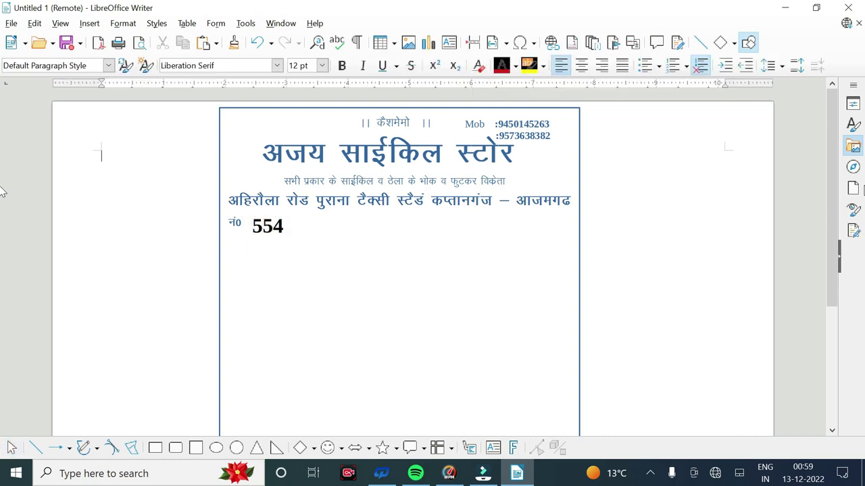
# Draw a date text box right of 554, using Kruti Dev 010 and Aharoni for the dots
pyautogui.click(90, 23)
pyautogui.click(124, 168)
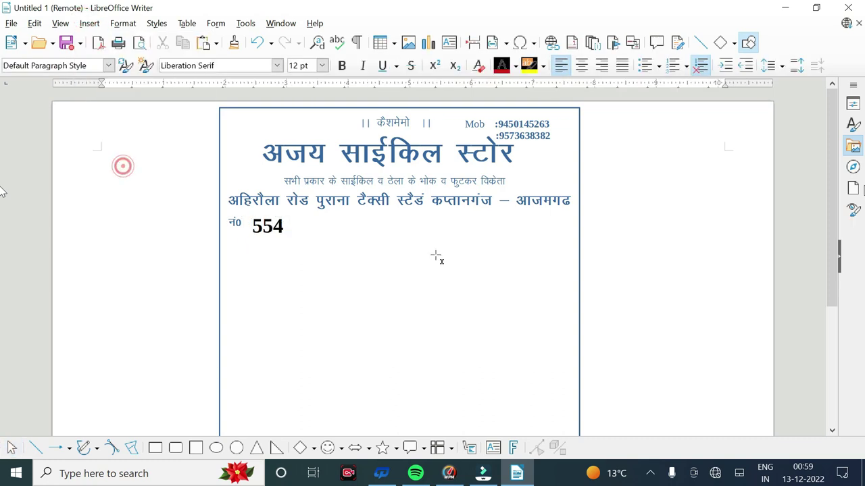
pyautogui.moveTo(433, 215); pyautogui.dragTo(505, 243)
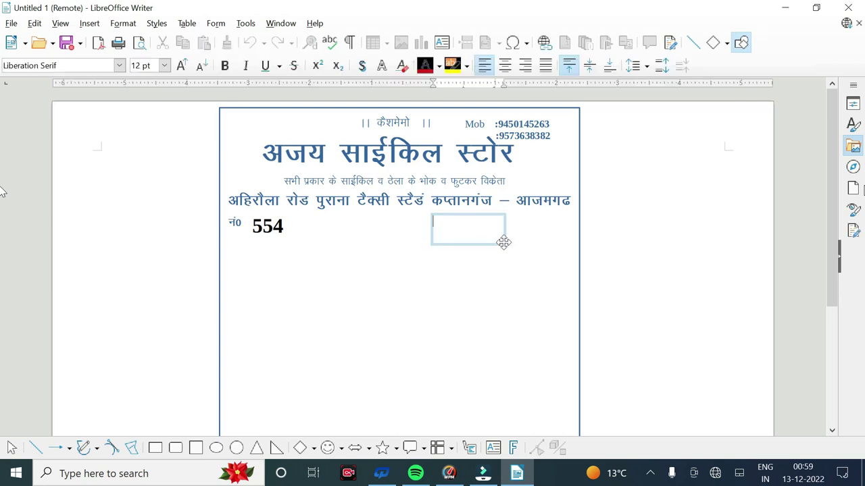
pyautogui.click(119, 65)
pyautogui.write('Kunstler Script')
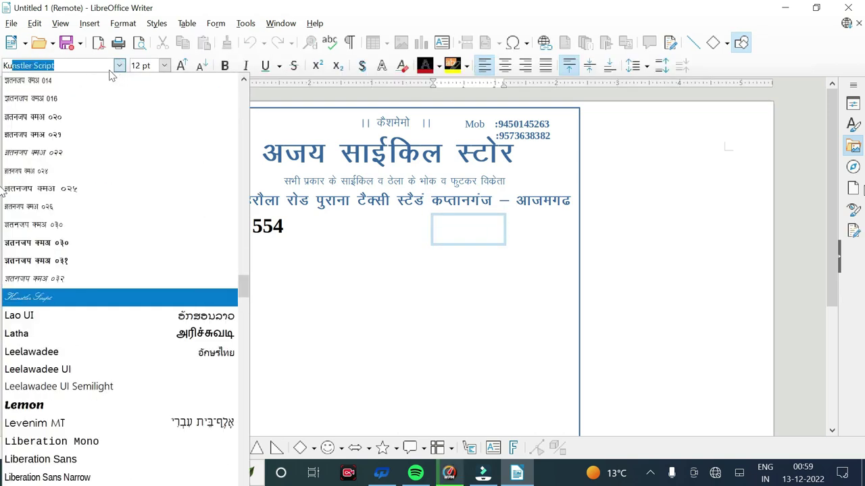
pyautogui.write('u')
pyautogui.scroll(1, 76, 116)
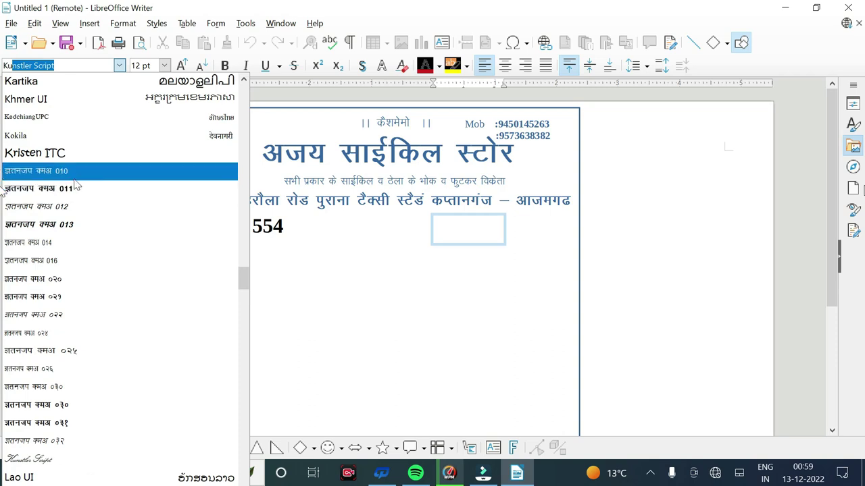
pyautogui.click(74, 176)
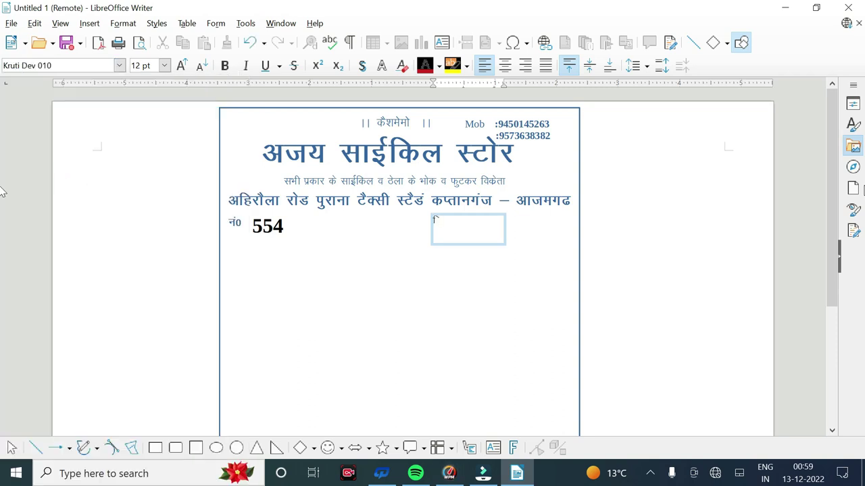
pyautogui.press('BackSpace')
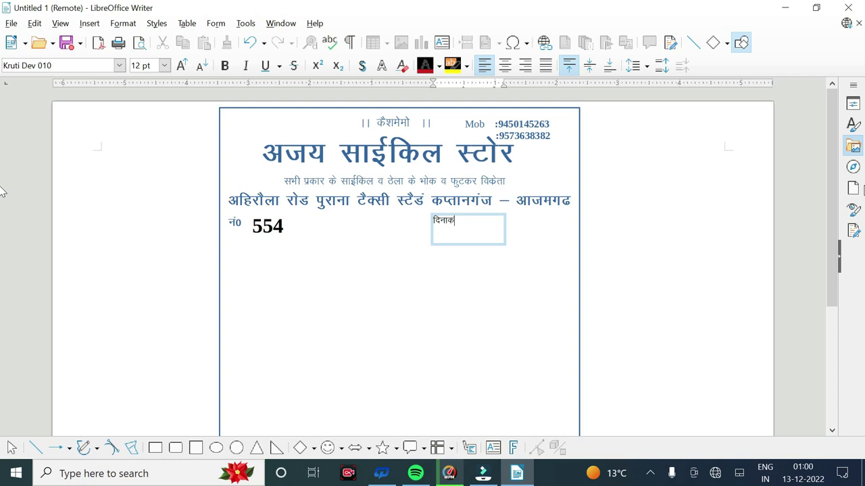
pyautogui.click(119, 65)
pyautogui.click(70, 113)
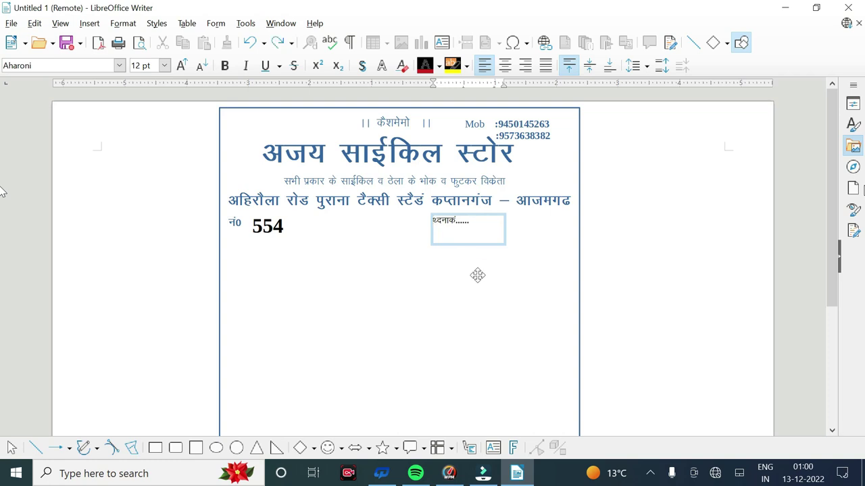
# Make the date line 14 pt dark blue and shift its box slightly right
pyautogui.click(430, 222)
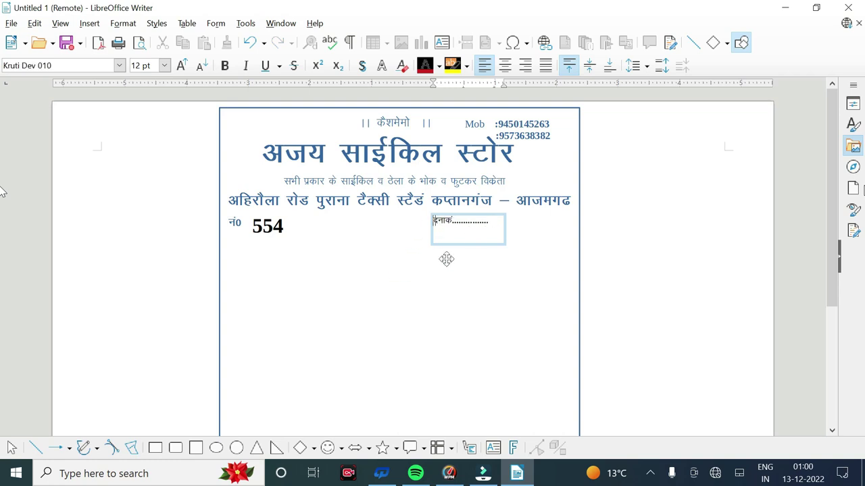
pyautogui.click(488, 219)
pyautogui.click(497, 221)
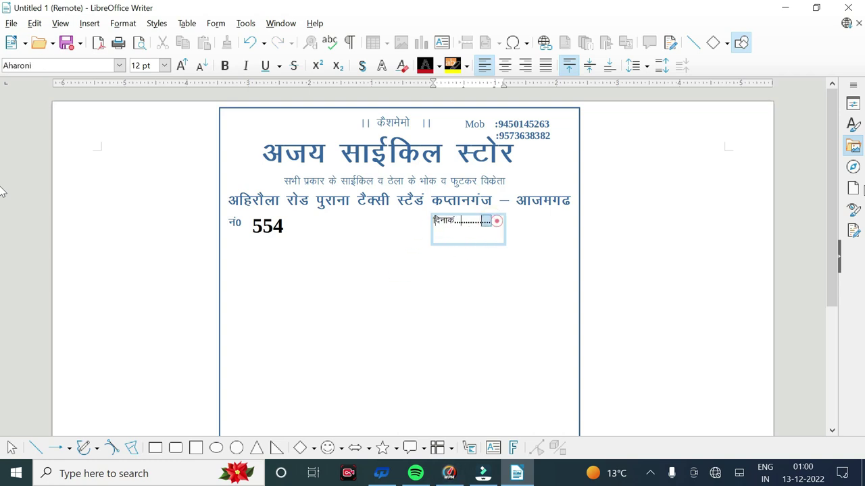
pyautogui.tripleClick(497, 221)
pyautogui.click(181, 64)
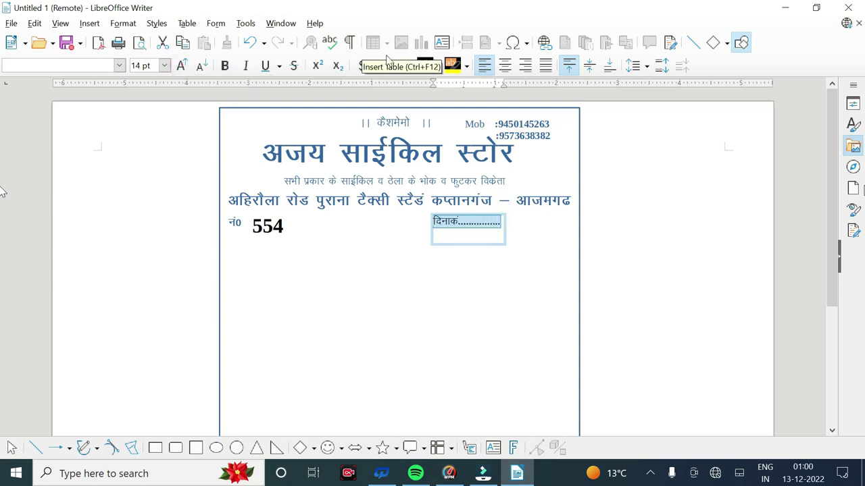
pyautogui.click(438, 66)
pyautogui.click(509, 206)
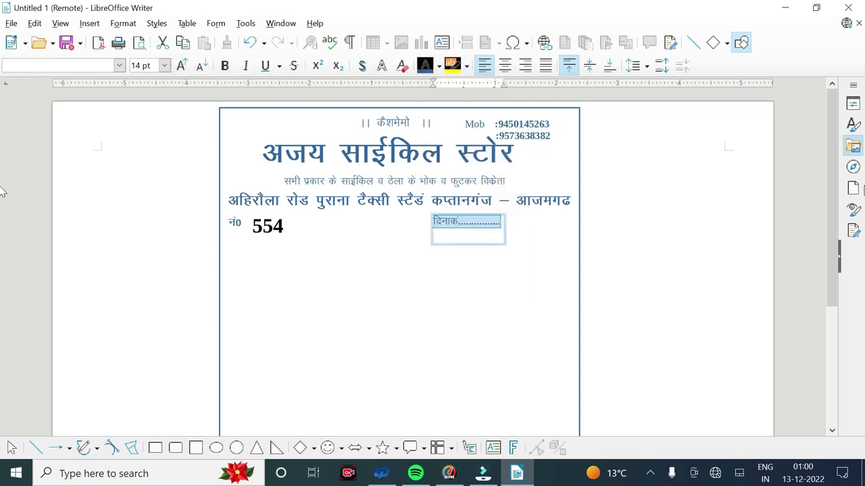
pyautogui.click(502, 241)
pyautogui.moveTo(497, 229); pyautogui.dragTo(515, 229)
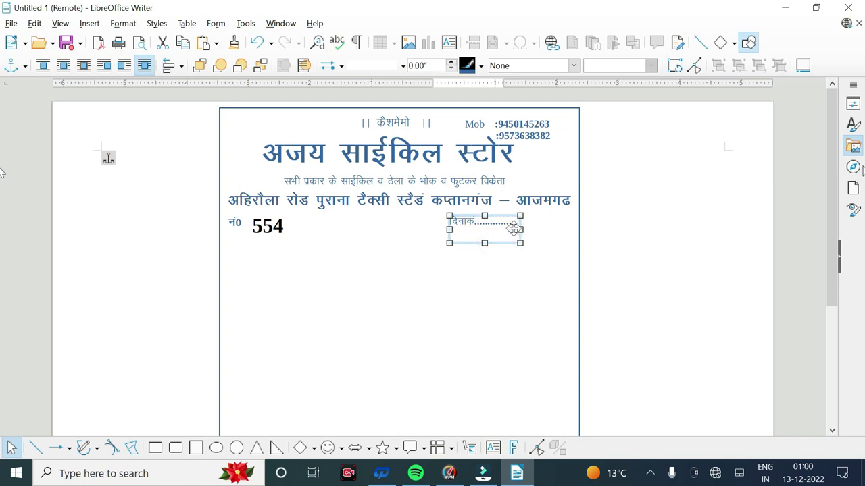
# Enlarge the date line to 16 pt and widen its box so it stays on one line
pyautogui.click(512, 225)
pyautogui.tripleClick(515, 223)
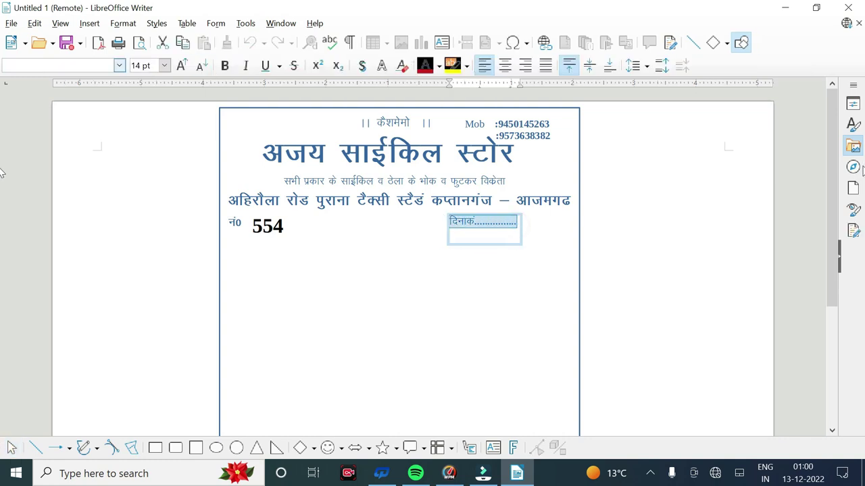
pyautogui.click(181, 65)
pyautogui.click(181, 65)
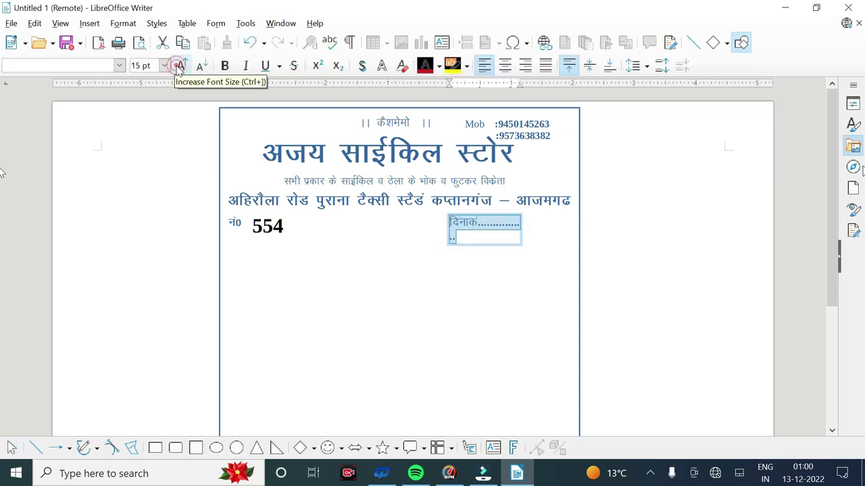
pyautogui.click(507, 250)
pyautogui.moveTo(524, 245); pyautogui.dragTo(550, 256)
pyautogui.click(514, 281)
pyautogui.click(642, 241)
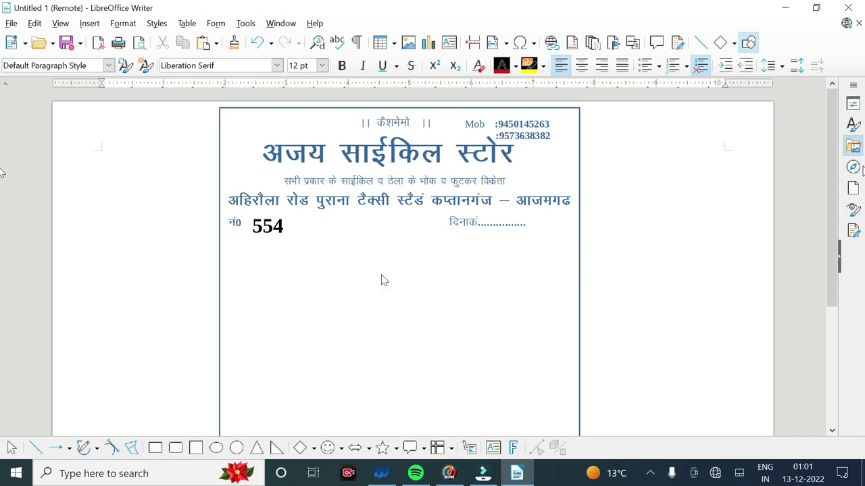
# Draw a wide text box below the 554 line and type नाम in Kruti Dev 010
pyautogui.click(61, 23)
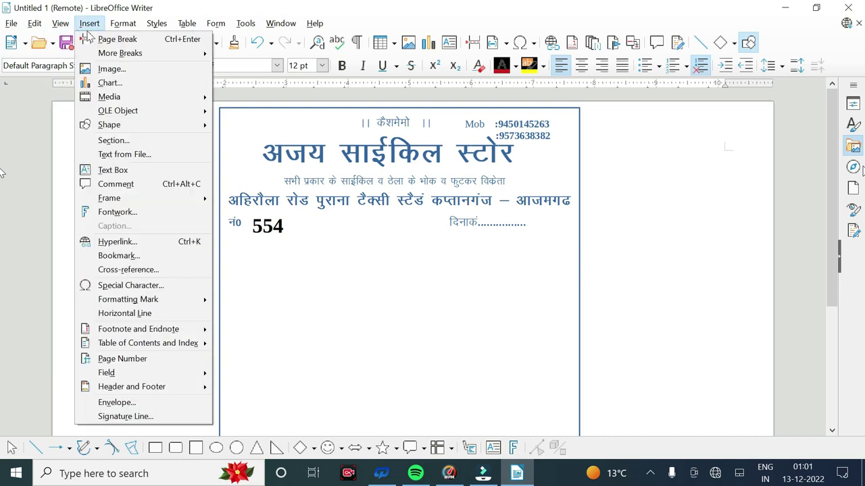
pyautogui.click(113, 170)
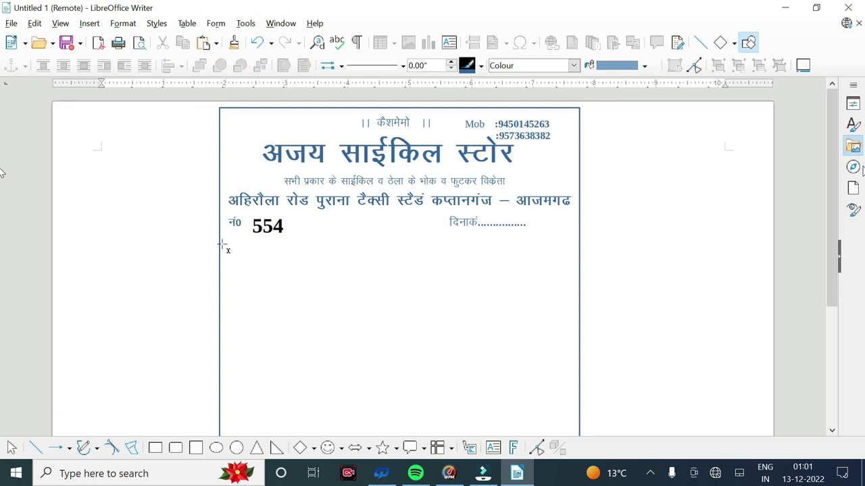
pyautogui.moveTo(229, 241); pyautogui.dragTo(573, 271)
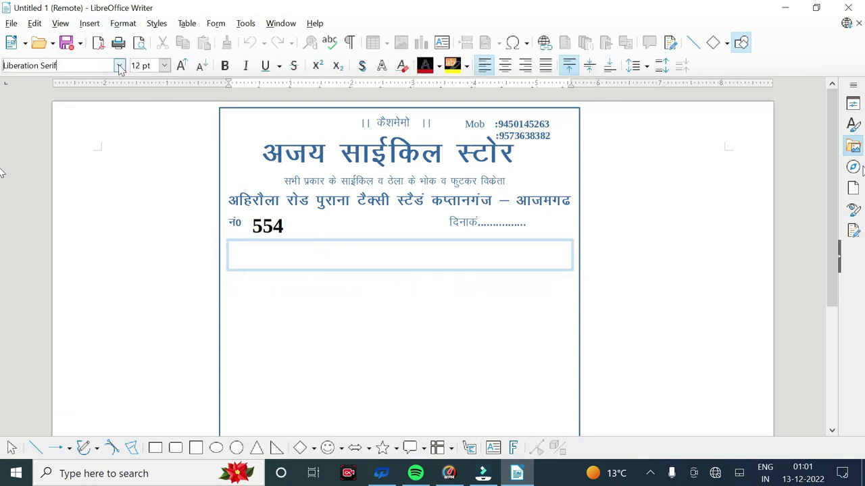
pyautogui.click(119, 65)
pyautogui.write('k')
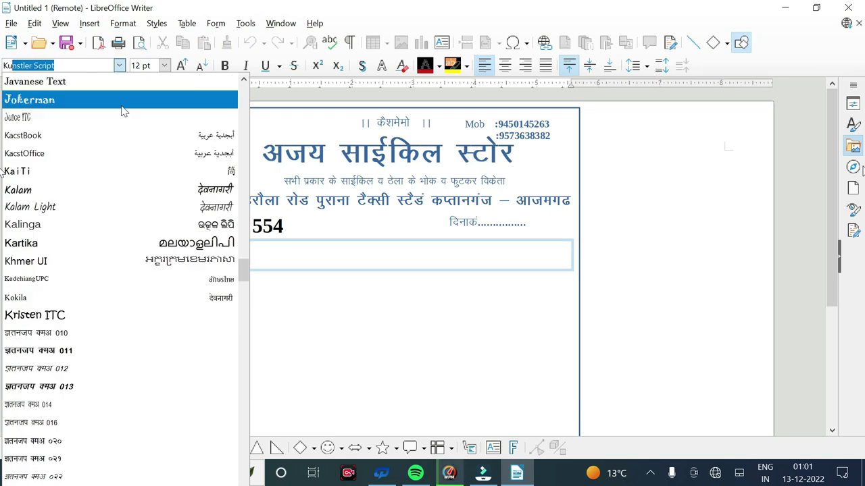
pyautogui.write('u')
pyautogui.click(54, 173)
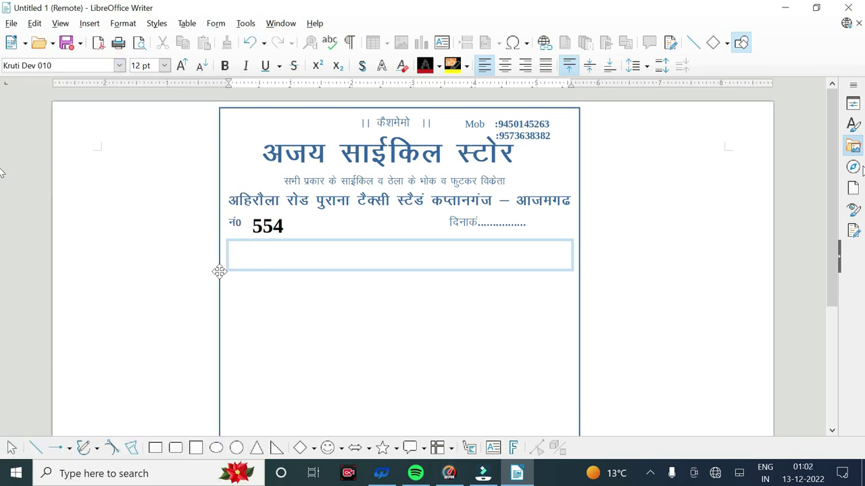
pyautogui.press('Tab')
pyautogui.write('प')
pyautogui.press('BackSpace')
pyautogui.write('u')
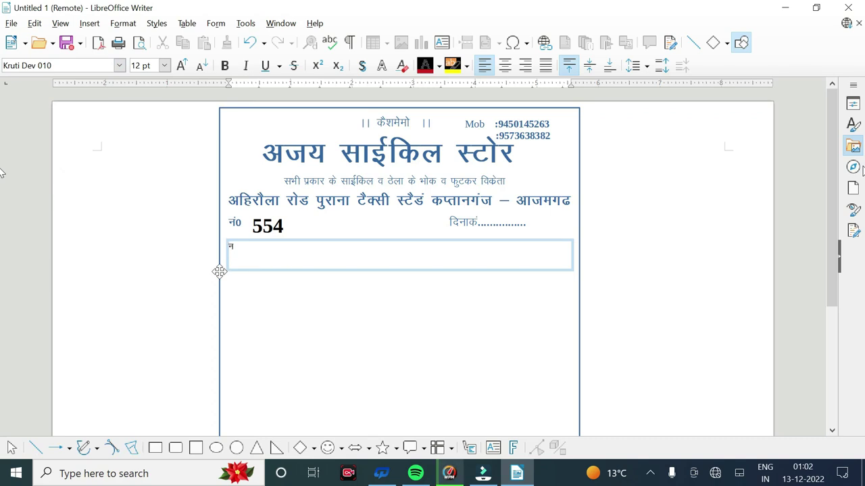
pyautogui.write('ke')
pyautogui.write("'")
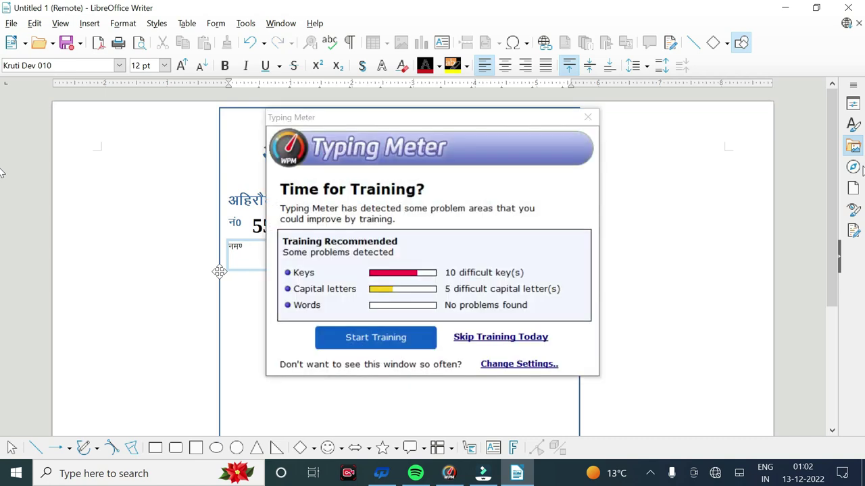
pyautogui.click(587, 117)
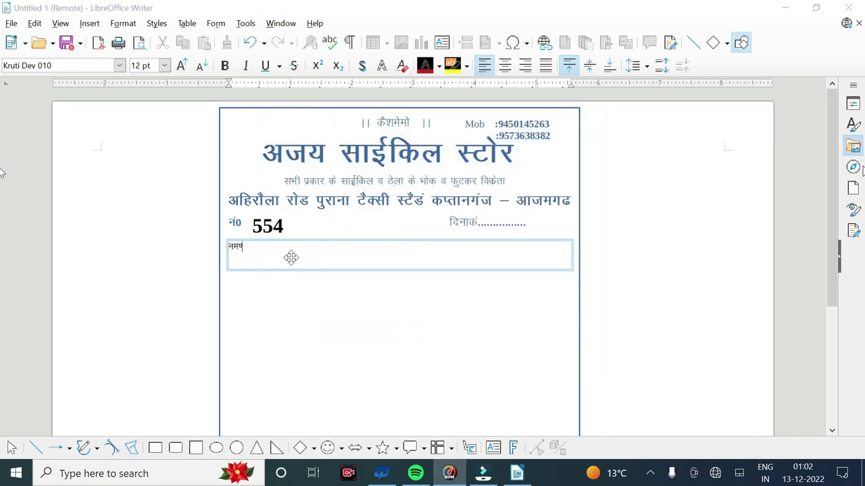
pyautogui.click(248, 249)
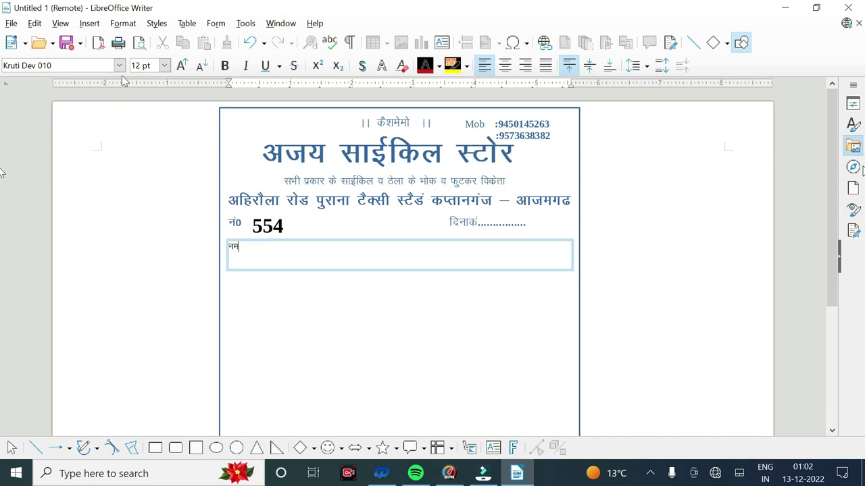
# Switch to Arial and type a long dotted line after नाम
pyautogui.click(120, 69)
pyautogui.write('Ai')
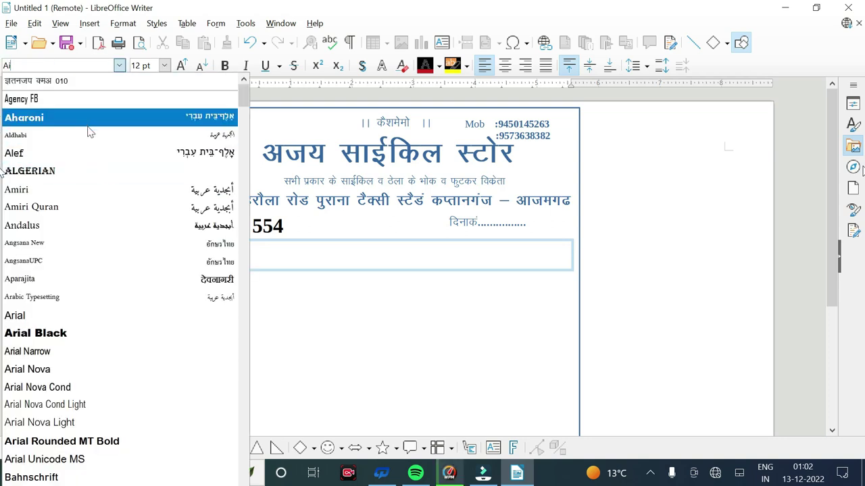
pyautogui.click(27, 315)
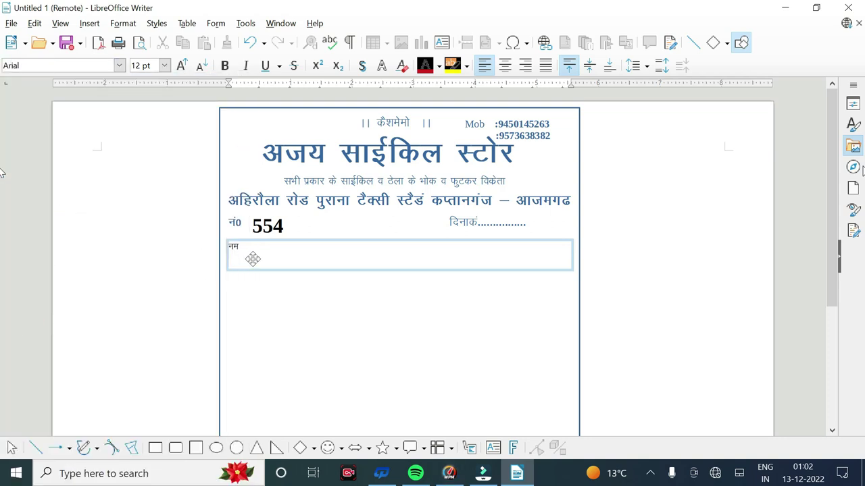
pyautogui.write('ामण')
pyautogui.click(119, 66)
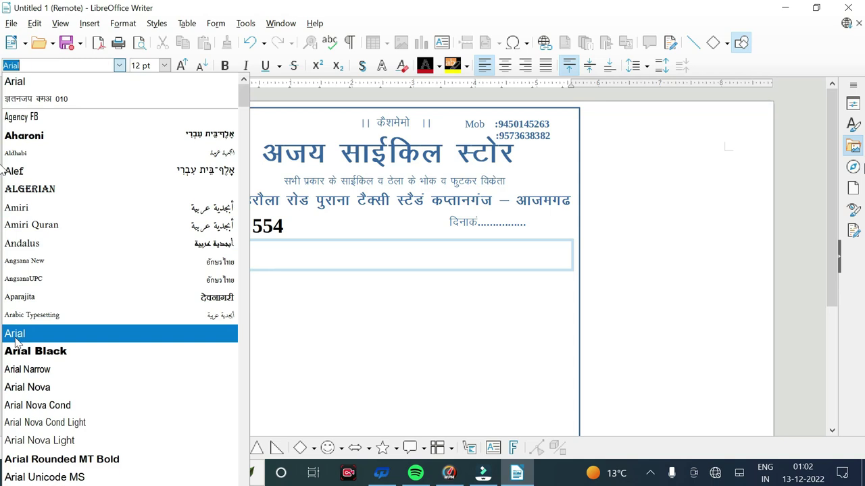
pyautogui.click(16, 338)
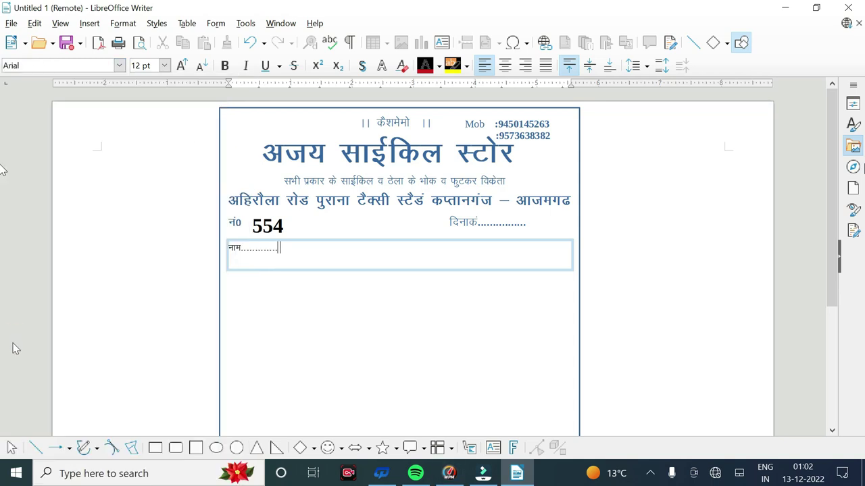
pyautogui.write('............................................................')
# Set the नाम line to 16 pt and move the date box further right
pyautogui.doubleClick(476, 248)
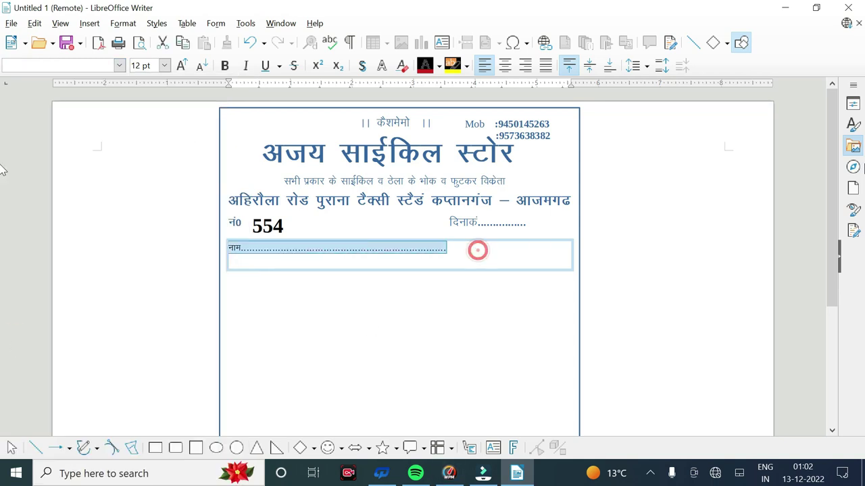
pyautogui.click(180, 66)
pyautogui.click(180, 66)
pyautogui.click(180, 65)
pyautogui.click(179, 66)
pyautogui.click(180, 65)
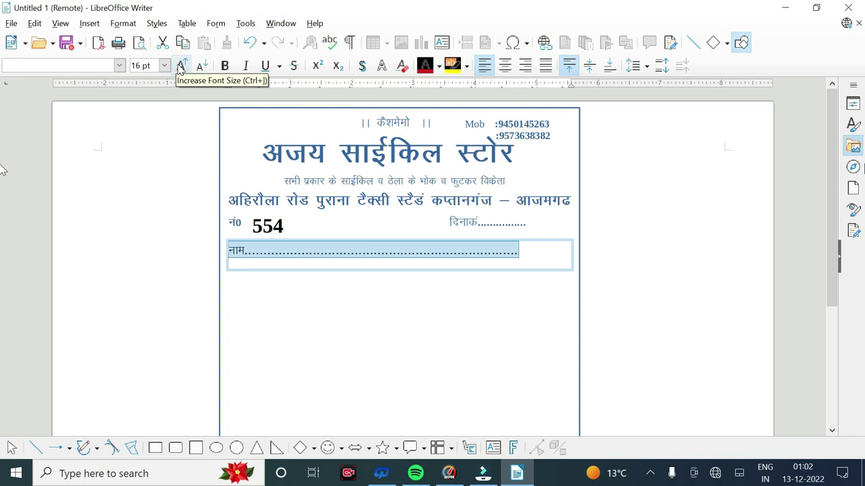
pyautogui.click(179, 65)
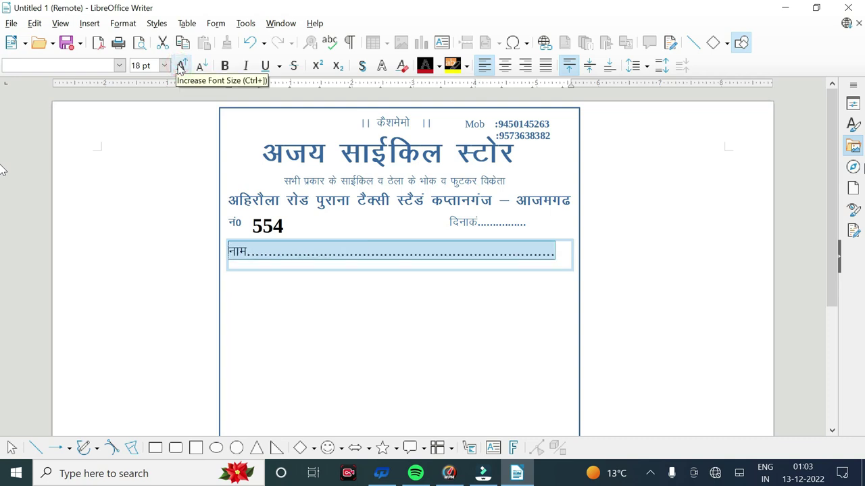
pyautogui.click(201, 65)
pyautogui.click(524, 251)
pyautogui.write('................')
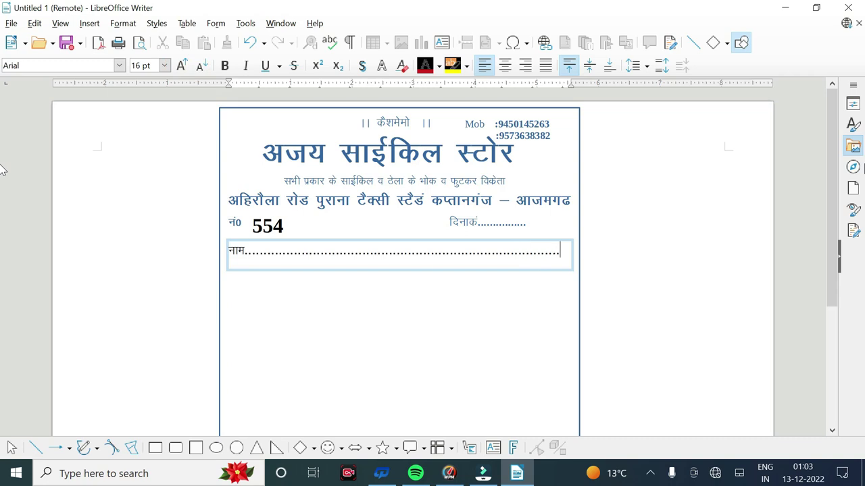
pyautogui.moveTo(514, 223); pyautogui.dragTo(550, 223)
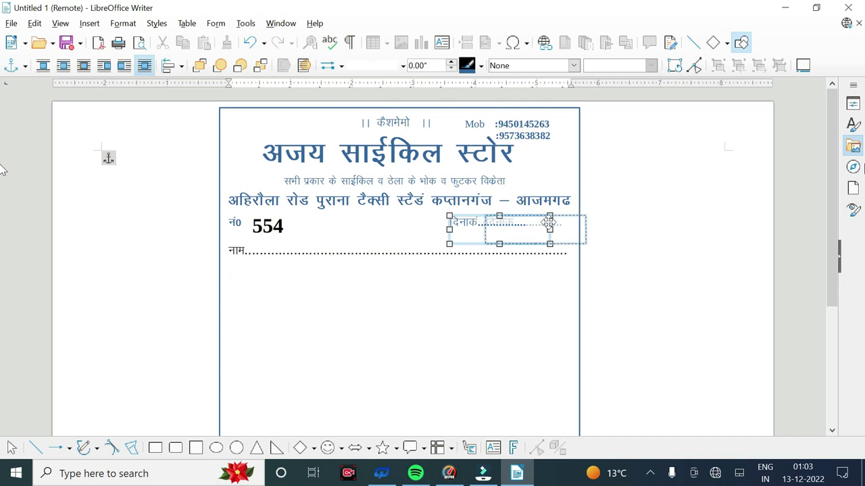
pyautogui.click(697, 271)
# Color the whole नाम line dark blue
pyautogui.click(386, 254)
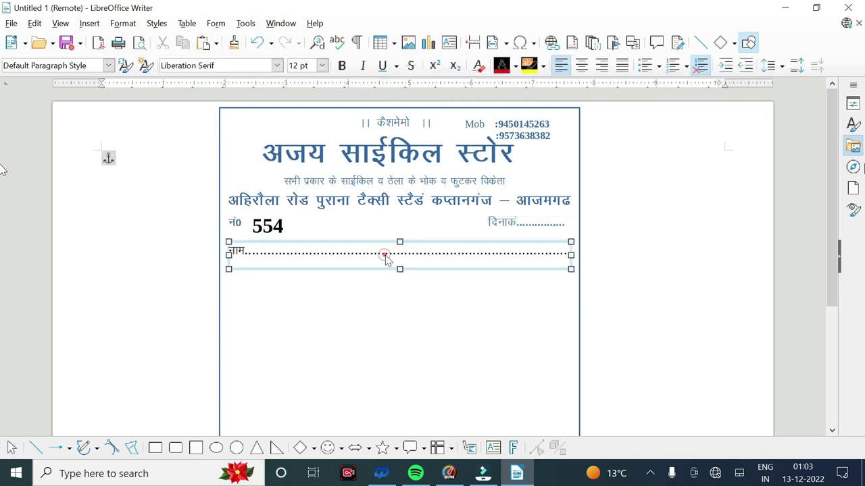
pyautogui.click(540, 257)
pyautogui.hotkey('ctrl', 'a')
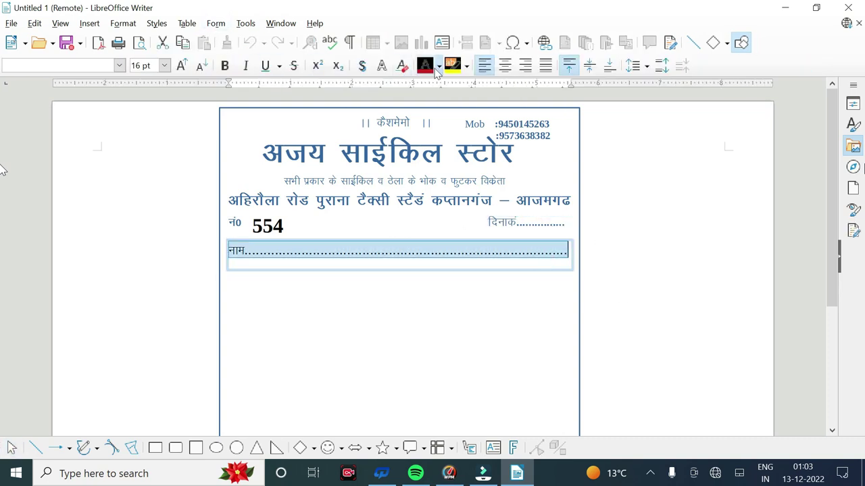
pyautogui.click(440, 65)
pyautogui.click(510, 206)
pyautogui.click(536, 251)
pyautogui.click(566, 251)
# Move the नाम box up closer to the 554 row
pyautogui.click(473, 270)
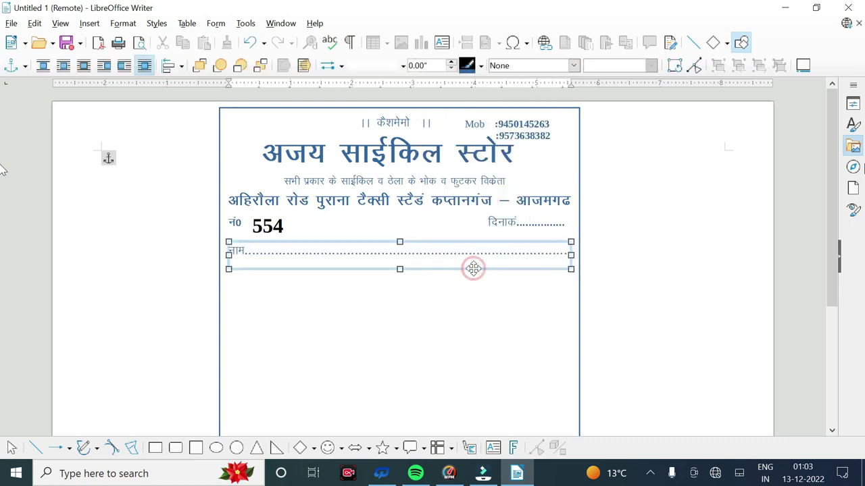
pyautogui.moveTo(472, 269); pyautogui.dragTo(446, 256)
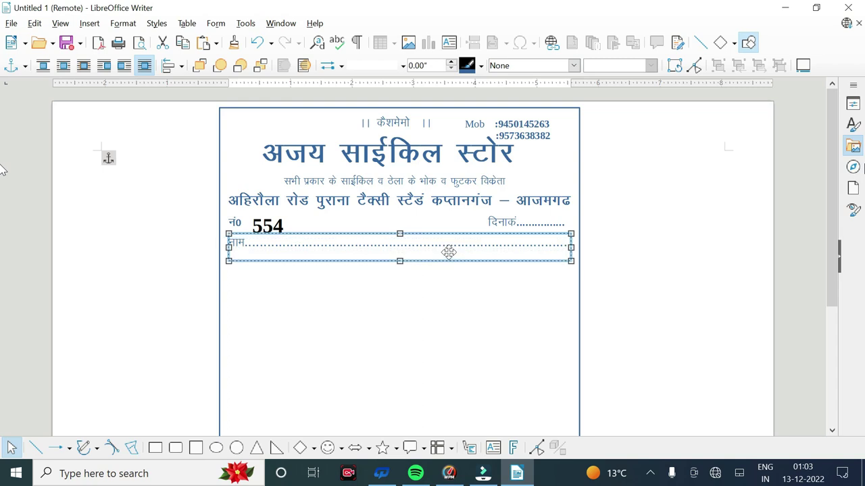
pyautogui.click(620, 285)
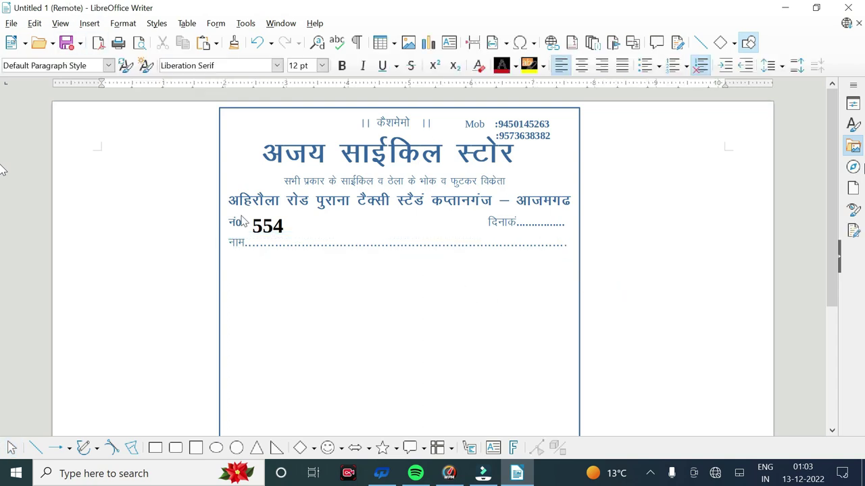
pyautogui.click(89, 23)
# Draw a text box beneath the नाम line with a 15 pt dark-blue Kruti Dev 010 पता label
pyautogui.click(100, 170)
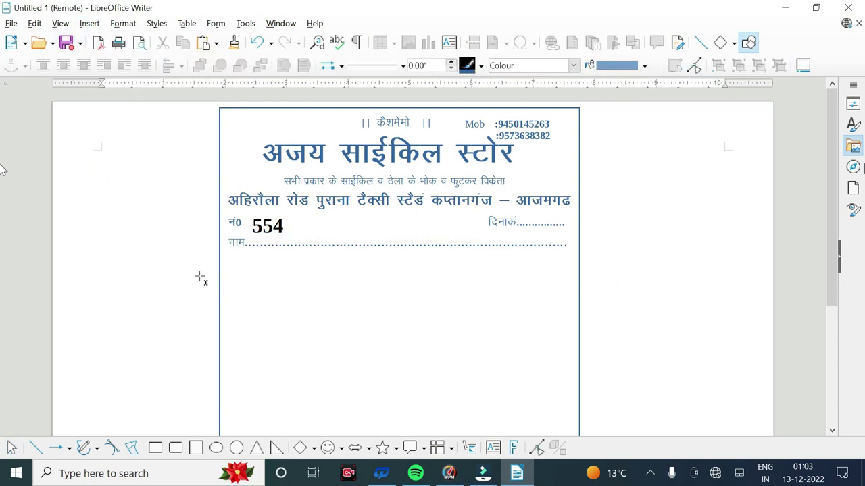
pyautogui.moveTo(230, 260); pyautogui.dragTo(568, 289)
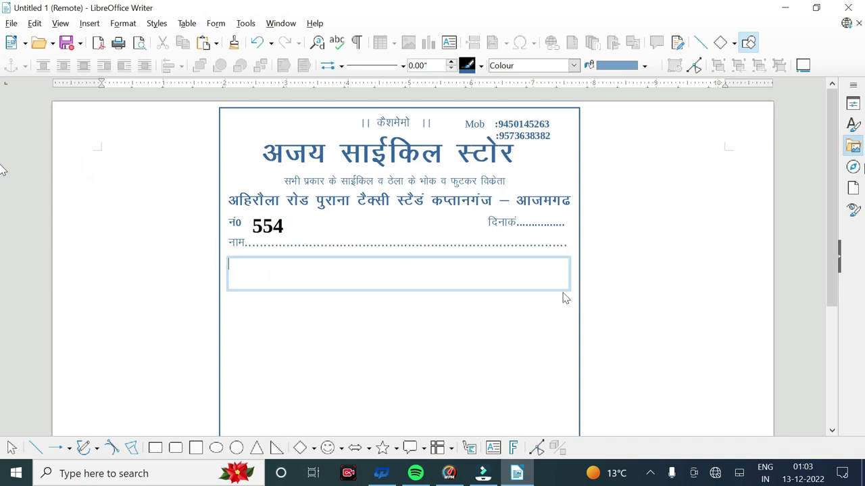
pyautogui.click(120, 64)
pyautogui.write('Kur')
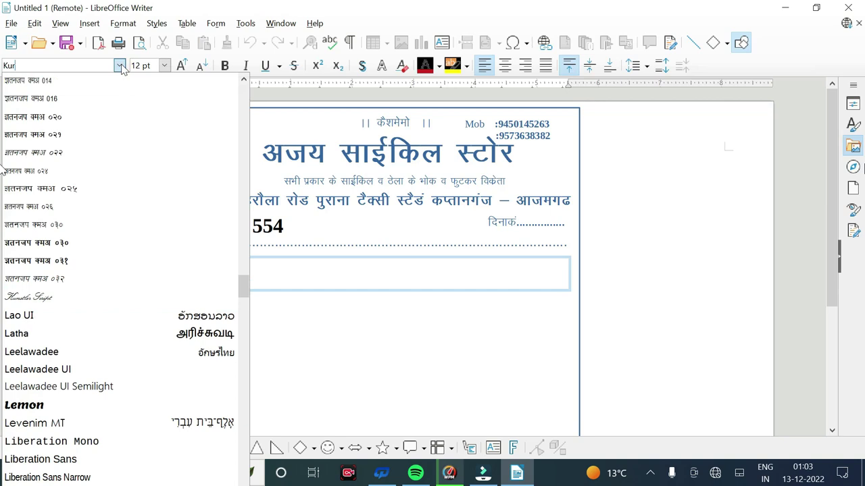
pyautogui.scroll(2, 80, 149)
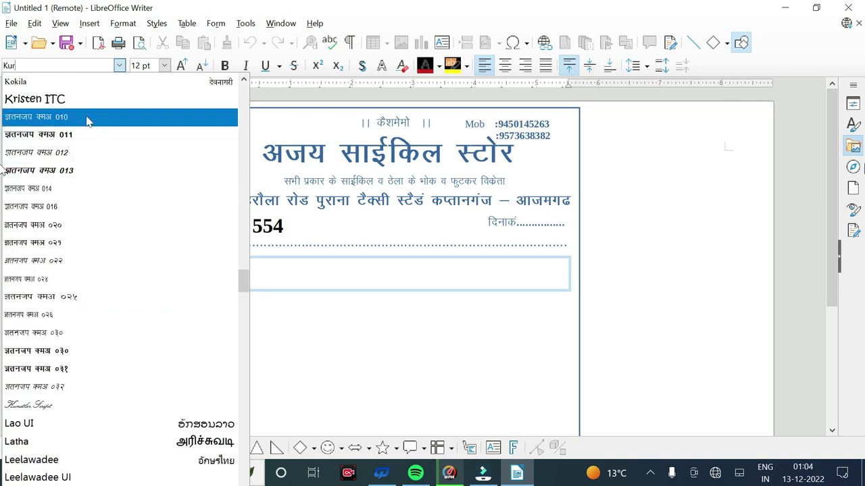
pyautogui.click(86, 118)
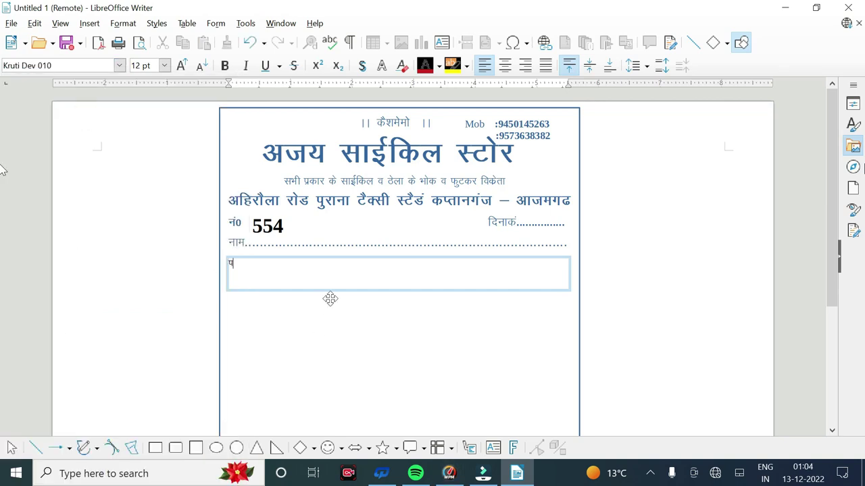
pyautogui.write('r')
pyautogui.hotkey('shift', 'Home')
pyautogui.click(182, 66)
pyautogui.click(182, 66)
pyautogui.click(182, 66)
pyautogui.click(439, 65)
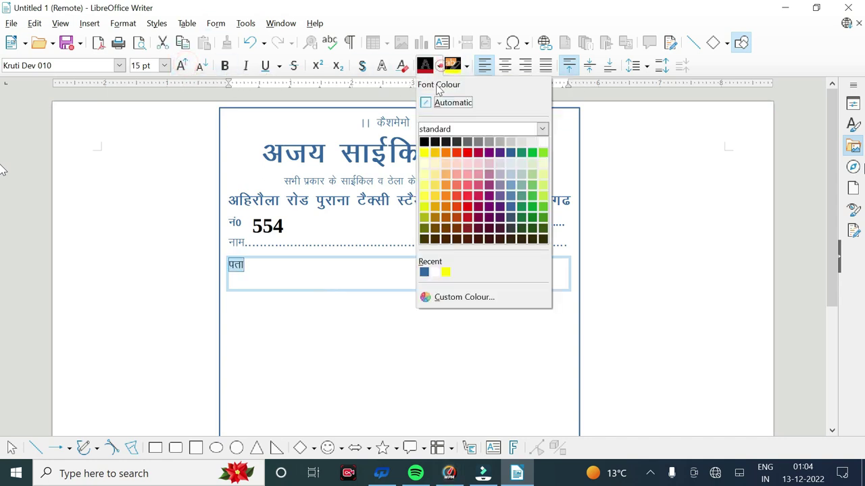
pyautogui.click(506, 210)
pyautogui.click(278, 268)
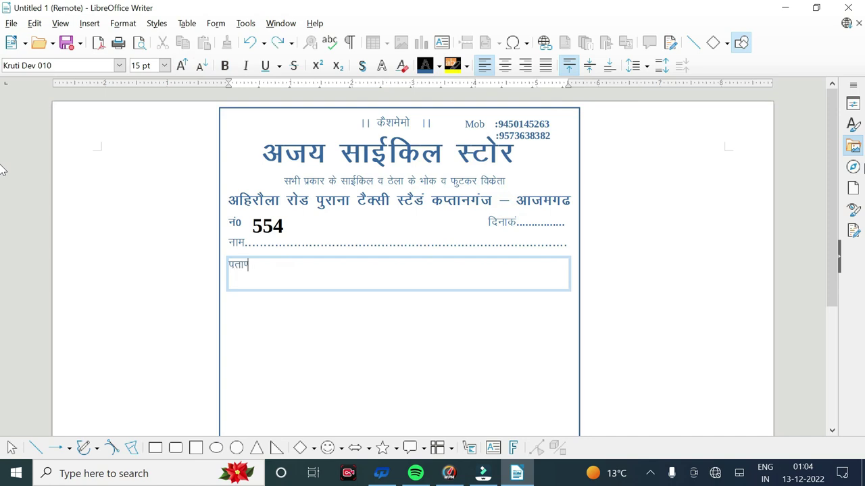
# Switch the text to Arial for the dotted blank and remove the garbled address label
pyautogui.click(119, 66)
pyautogui.write('Arial')
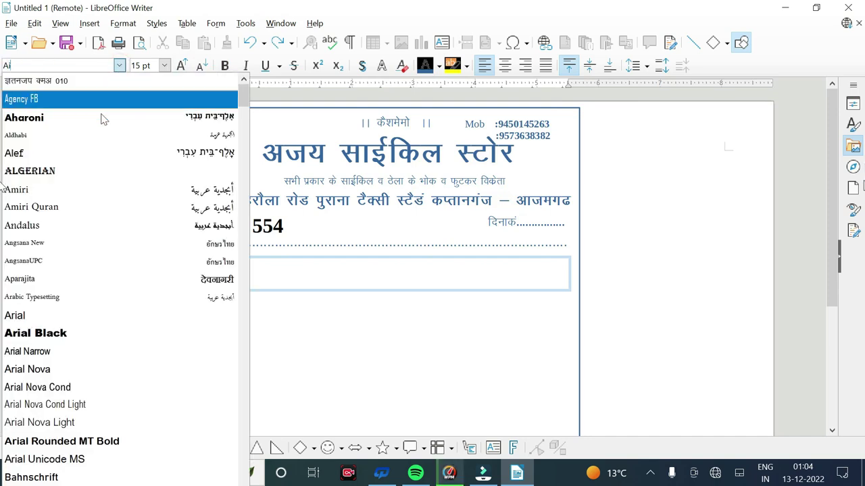
pyautogui.press('Return')
pyautogui.write('प्ता.........................................................................................')
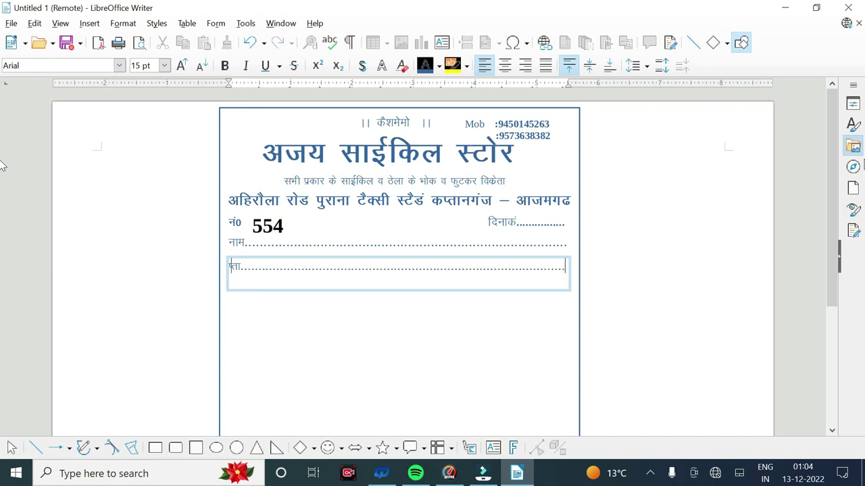
pyautogui.press('Return')
pyautogui.write('k')
pyautogui.press('Home')
pyautogui.press('Delete')
pyautogui.press('Delete')
pyautogui.press('Delete')
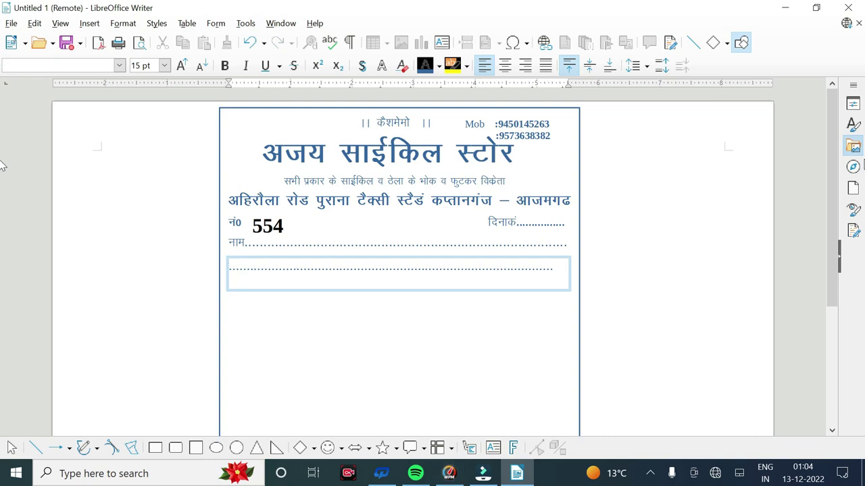
# Retype the पता label in Kruti Dev 010 ahead of the dotted line
pyautogui.click(119, 64)
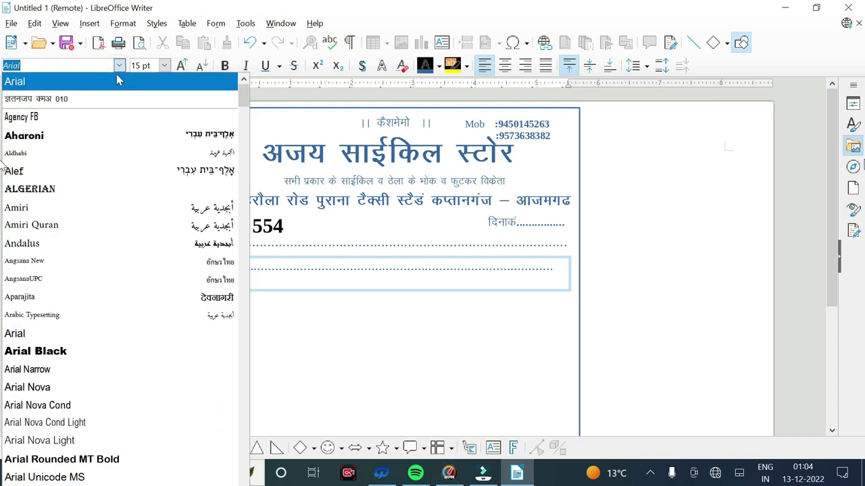
pyautogui.write('Kunstler Script')
pyautogui.scroll(2, 102, 164)
pyautogui.scroll(1, 102, 164)
pyautogui.click(91, 201)
pyautogui.click(118, 65)
pyautogui.scroll(-7, 95, 169)
pyautogui.scroll(2, 95, 169)
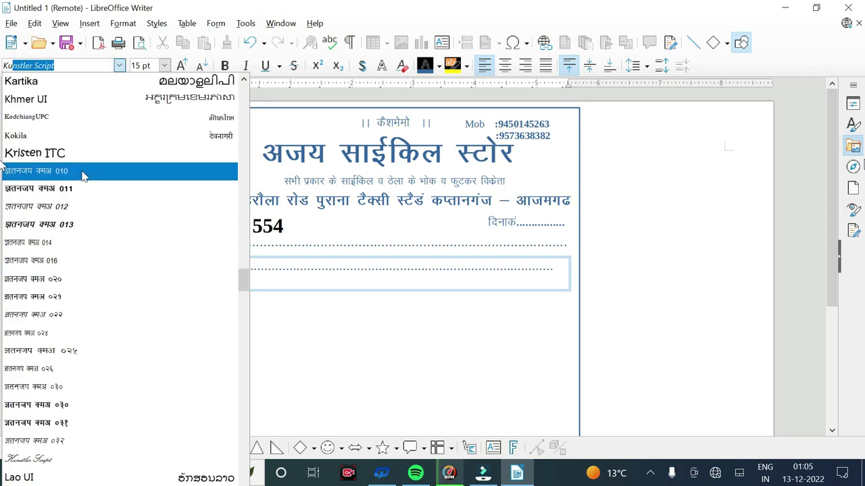
pyautogui.press('Escape')
pyautogui.write('irk')
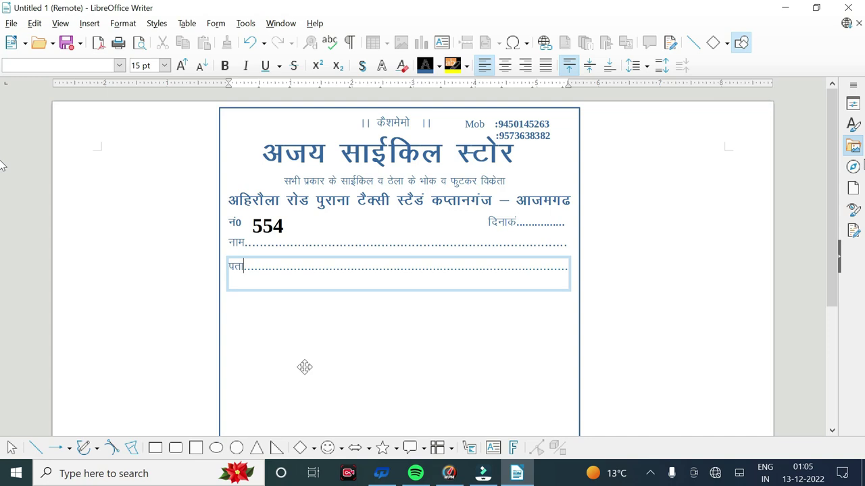
# Move the पता text box up so it sits directly under the नाम line
pyautogui.press('Escape')
pyautogui.press('Up')
pyautogui.moveTo(305, 270); pyautogui.dragTo(303, 282)
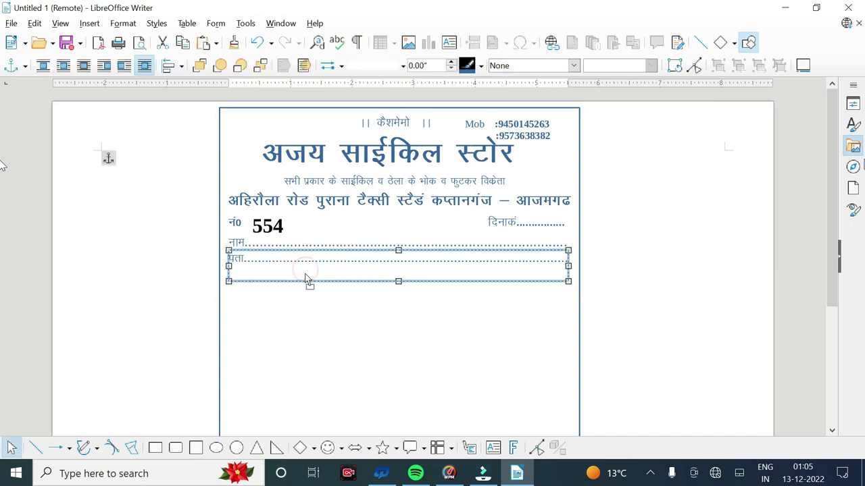
pyautogui.click(614, 283)
pyautogui.click(338, 264)
pyautogui.moveTo(327, 281)
pyautogui.mouseDown()
pyautogui.moveTo(319, 264)
pyautogui.moveTo(359, 299)
pyautogui.mouseUp()
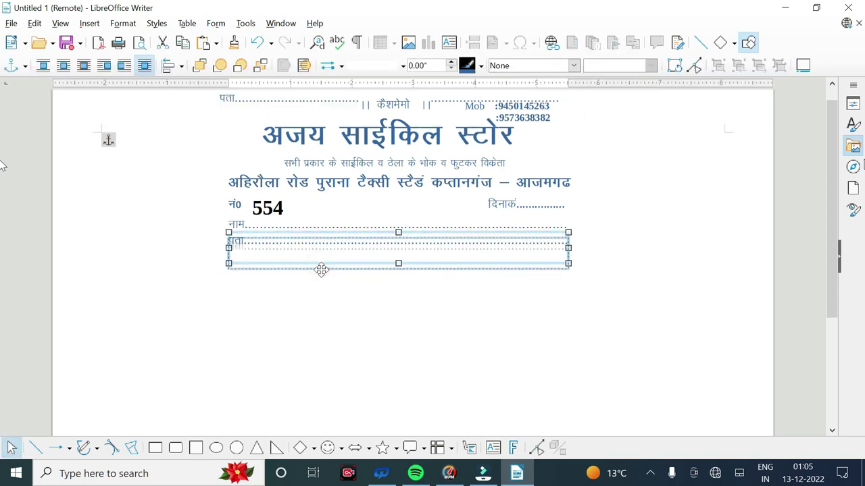
pyautogui.hotkey('ctrl', 'z')
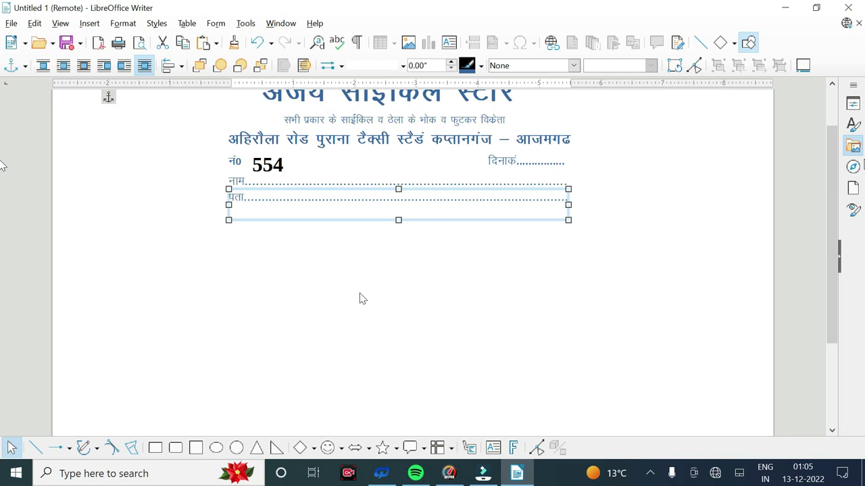
pyautogui.moveTo(293, 263); pyautogui.dragTo(305, 284)
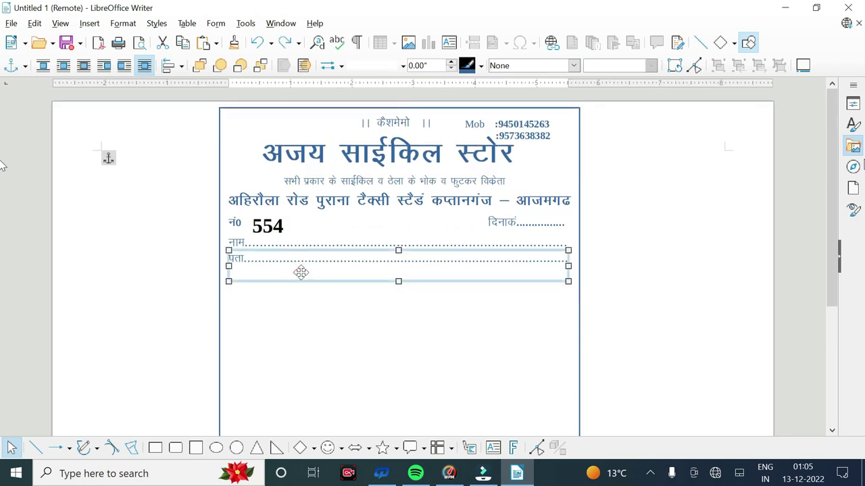
pyautogui.moveTo(299, 285); pyautogui.dragTo(302, 284)
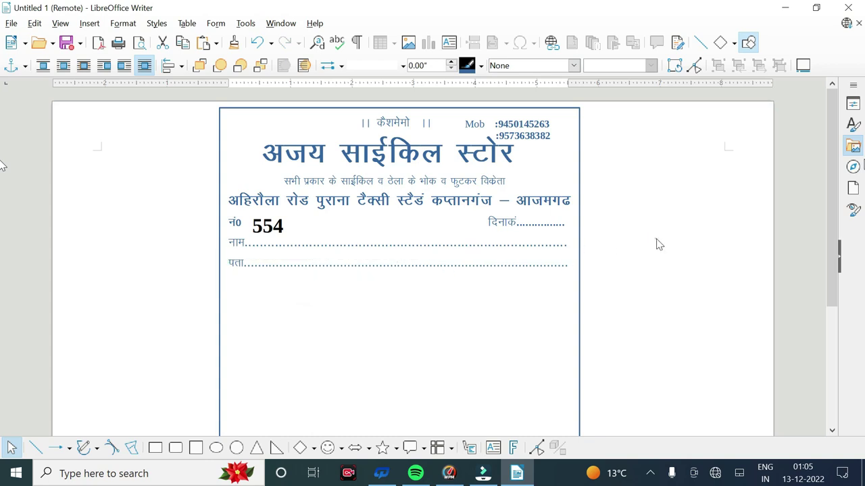
pyautogui.click(656, 245)
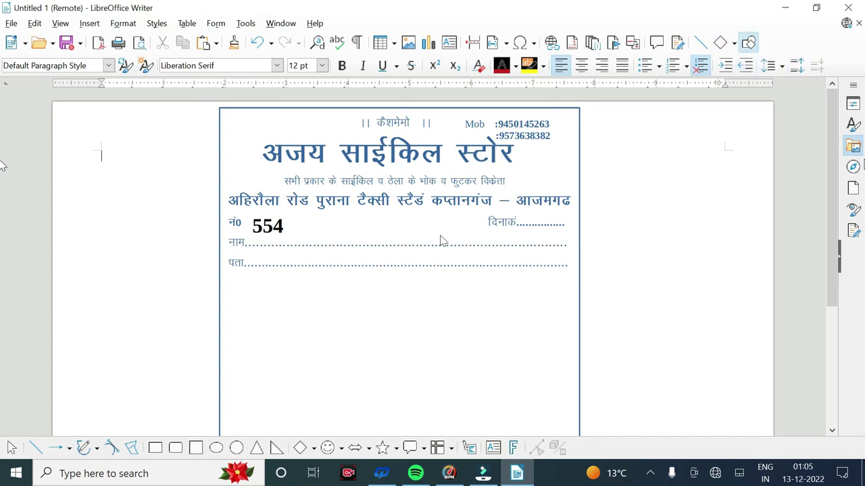
pyautogui.click(35, 448)
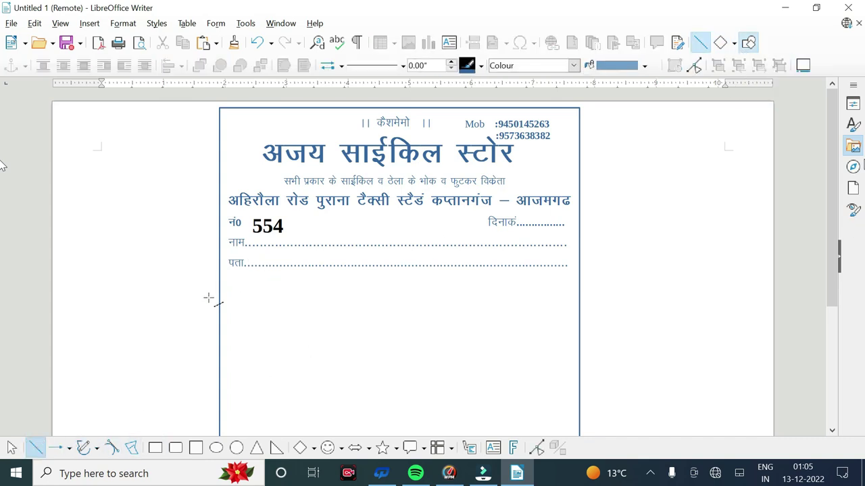
# Draw a thickened horizontal divider across the box below the address, deleting a stray short line
pyautogui.moveTo(220, 282); pyautogui.dragTo(574, 282)
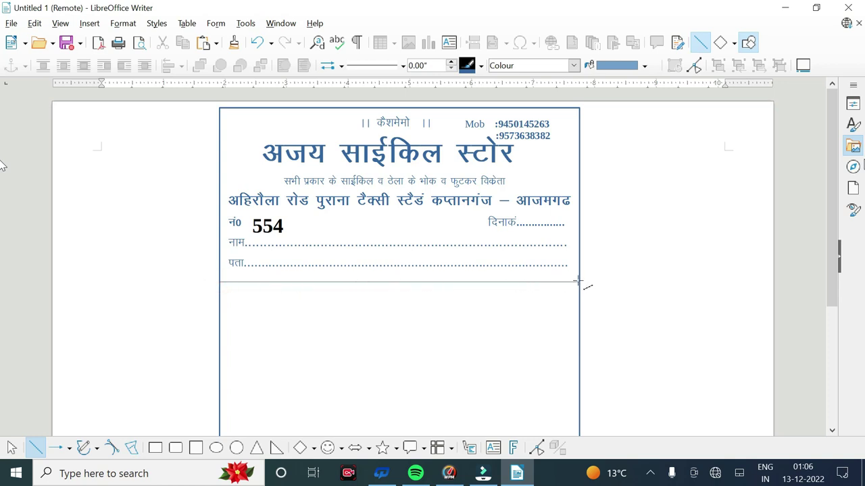
pyautogui.moveTo(578, 281); pyautogui.dragTo(579, 281)
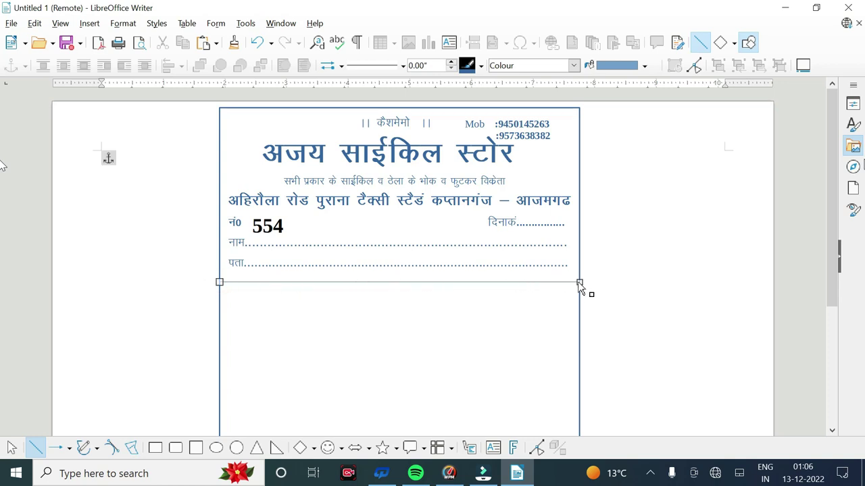
pyautogui.click(450, 62)
pyautogui.click(450, 62)
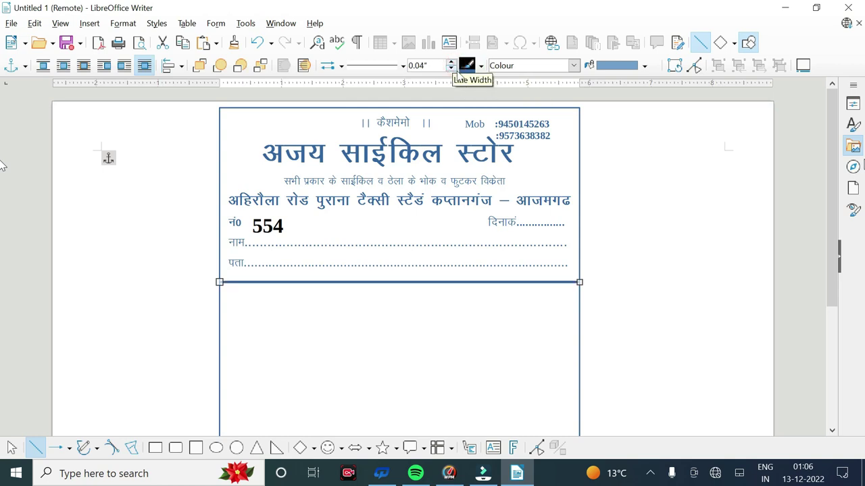
pyautogui.click(674, 206)
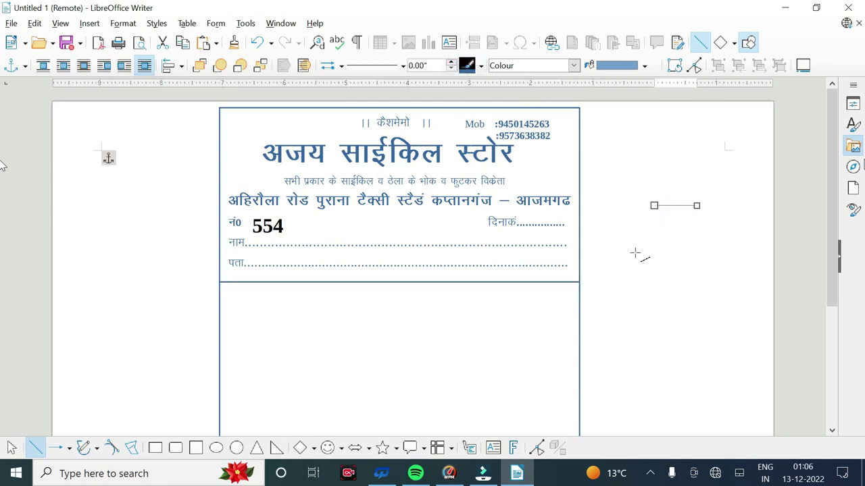
pyautogui.press('Delete')
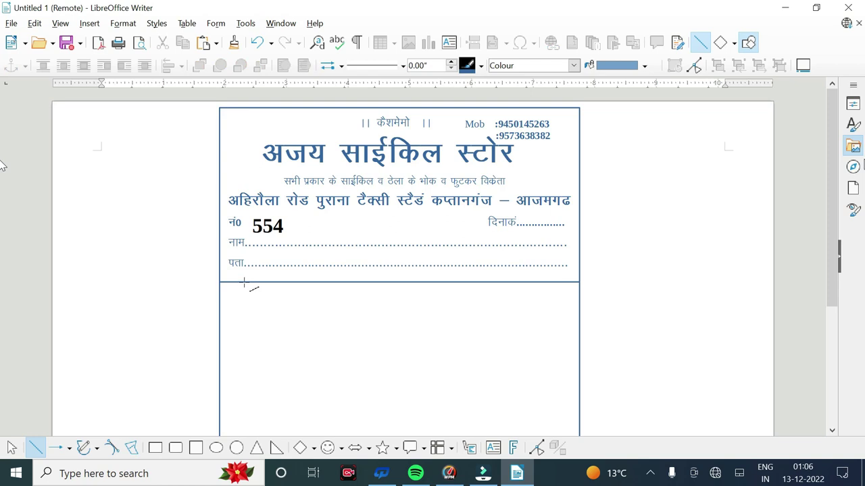
# Add a vertical first-column line and a heading-row line, both at 0.02" width
pyautogui.moveTo(245, 284); pyautogui.dragTo(246, 302)
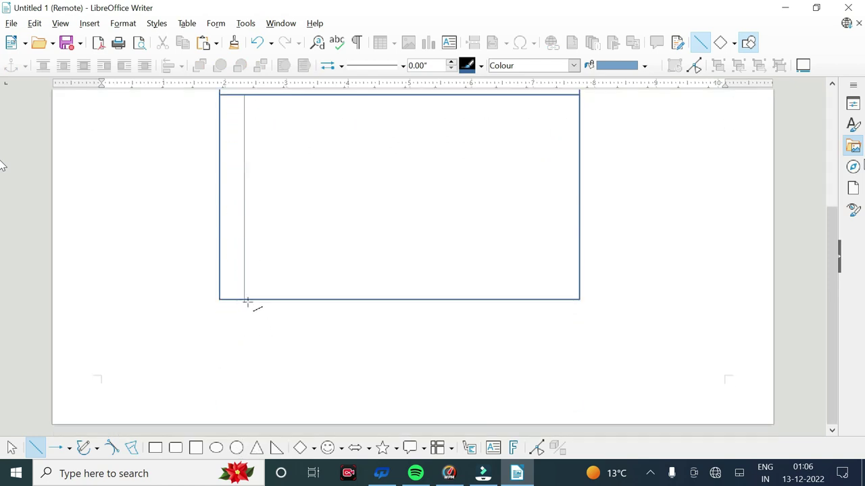
pyautogui.moveTo(245, 303); pyautogui.dragTo(245, 300)
pyautogui.click(450, 62)
pyautogui.scroll(2, 397, 162)
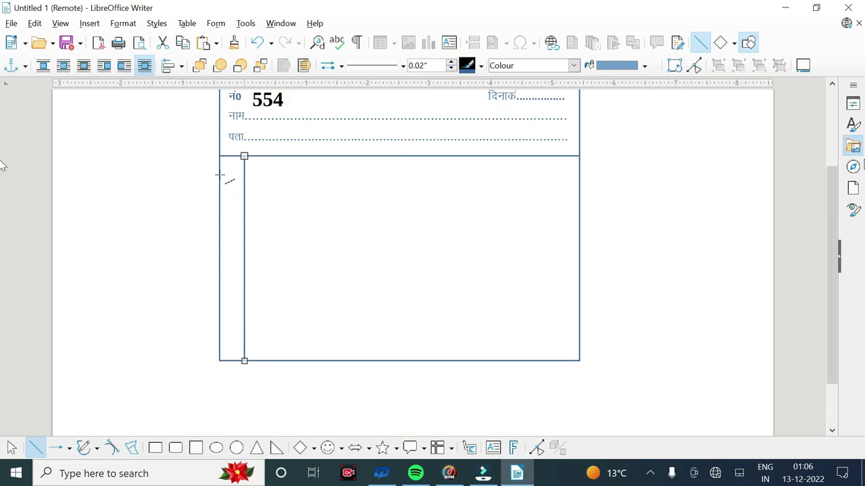
pyautogui.moveTo(220, 175)
pyautogui.mouseDown()
pyautogui.moveTo(573, 187)
pyautogui.moveTo(578, 176)
pyautogui.mouseUp()
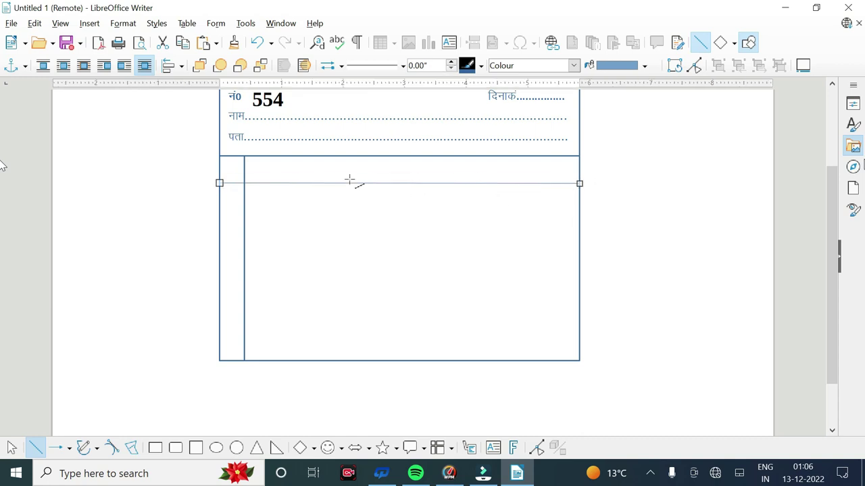
pyautogui.click(450, 62)
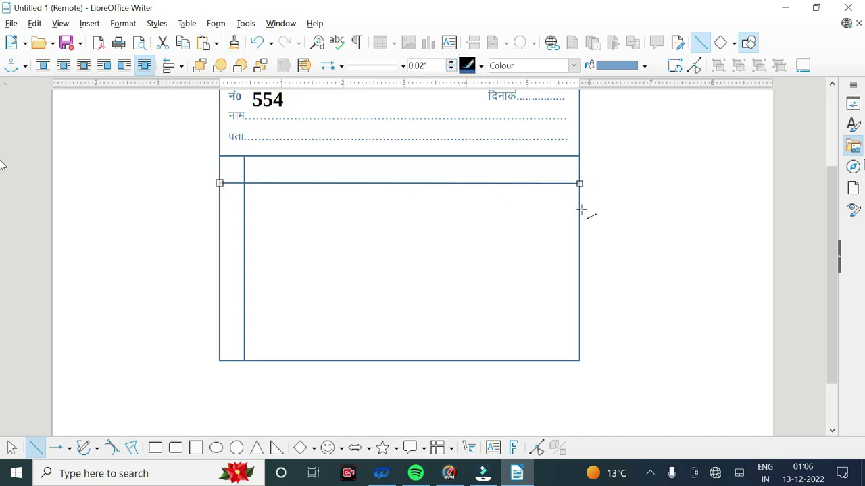
pyautogui.click(13, 451)
pyautogui.moveTo(266, 181); pyautogui.dragTo(268, 183)
pyautogui.hotkey('ctrl', 'z')
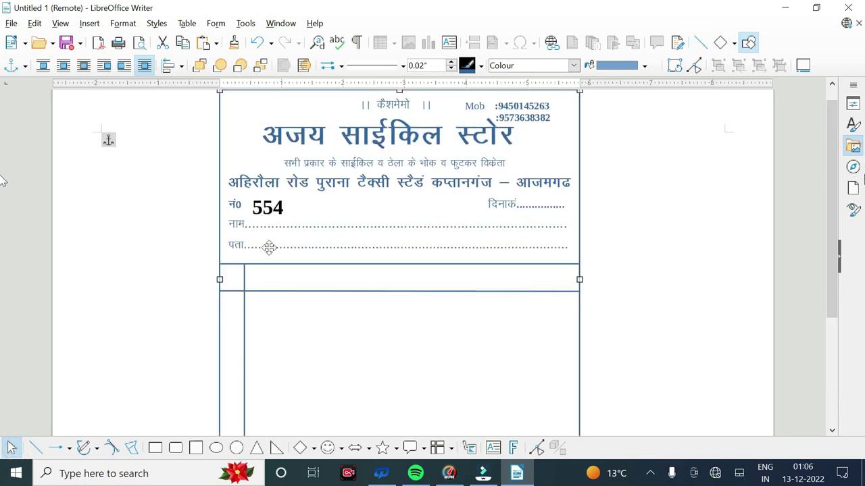
# Raise the heading-row line slightly and stretch it to the right edge
pyautogui.click(273, 292)
pyautogui.hotkey('ctrl', 'y')
pyautogui.hotkey('ctrl', 'z')
pyautogui.moveTo(284, 296)
pyautogui.mouseDown()
pyautogui.moveTo(283, 288)
pyautogui.moveTo(284, 295)
pyautogui.moveTo(313, 284)
pyautogui.mouseUp()
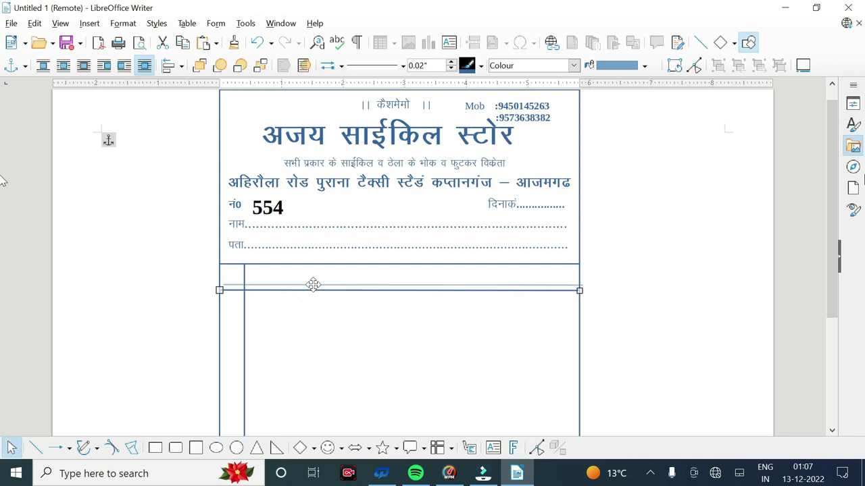
pyautogui.click(653, 284)
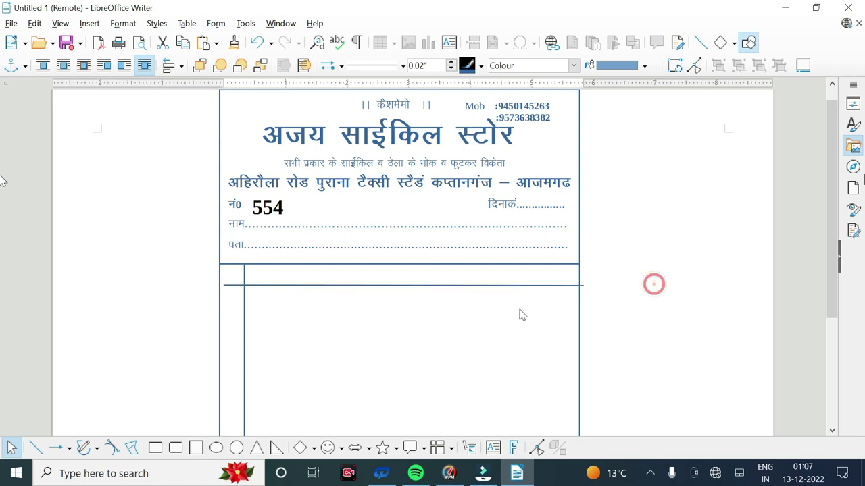
pyautogui.click(423, 285)
pyautogui.press('Left')
pyautogui.moveTo(426, 286)
pyautogui.mouseDown()
pyautogui.moveTo(441, 285)
pyautogui.moveTo(430, 285)
pyautogui.mouseUp()
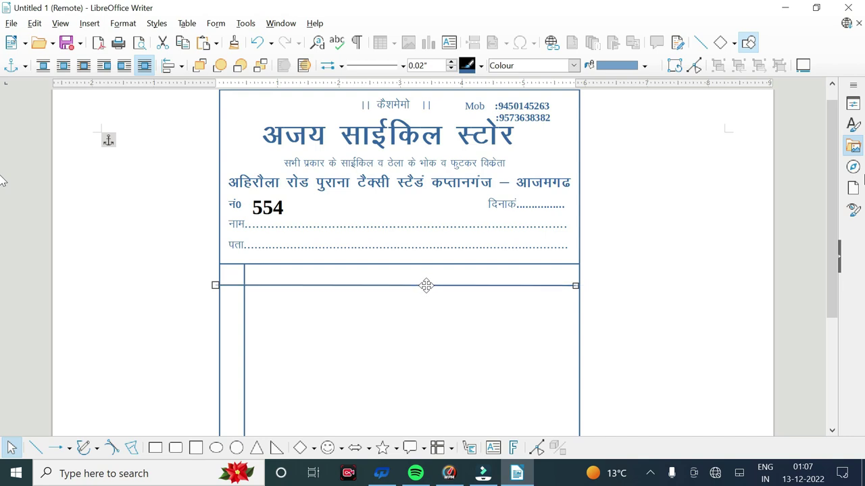
pyautogui.click(656, 293)
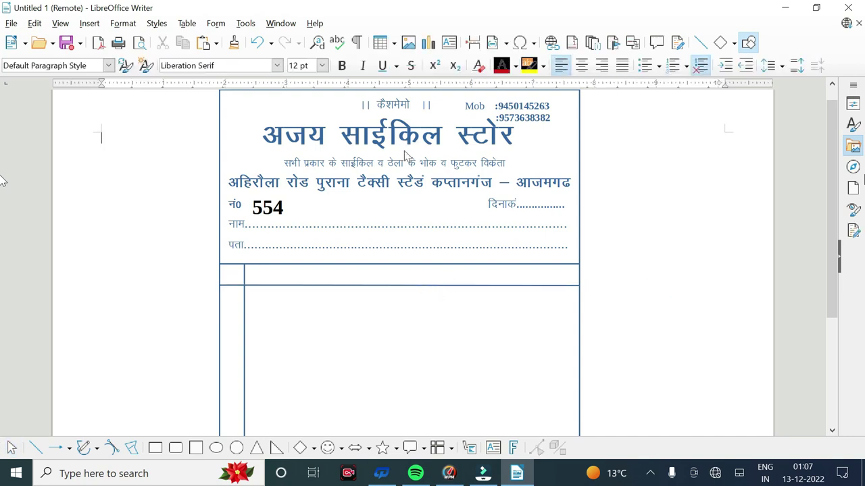
# Copy the first column line twice to add two more vertical column dividers
pyautogui.click(244, 295)
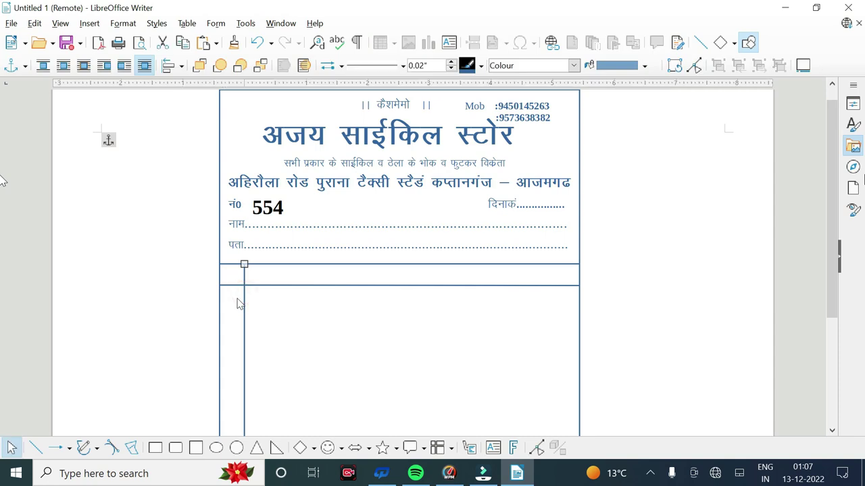
pyautogui.scroll(-3, 238, 303)
pyautogui.scroll(3, 262, 210)
pyautogui.moveTo(244, 361); pyautogui.dragTo(419, 358)
pyautogui.scroll(-3, 486, 407)
pyautogui.moveTo(419, 306); pyautogui.dragTo(427, 304)
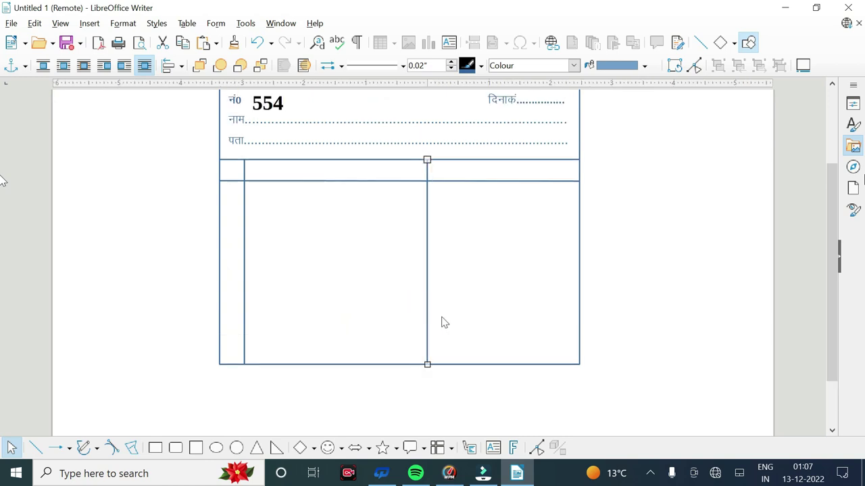
pyautogui.press('Right')
pyautogui.press('Left')
pyautogui.press('Left')
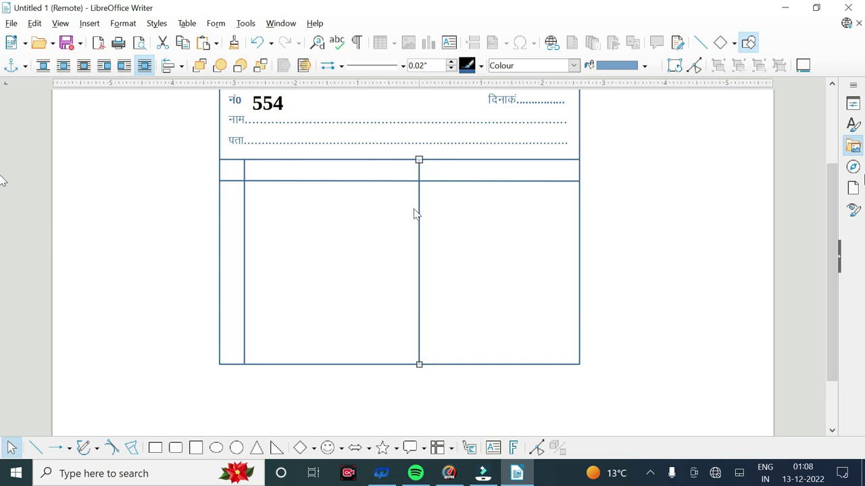
pyautogui.moveTo(420, 216); pyautogui.dragTo(452, 217)
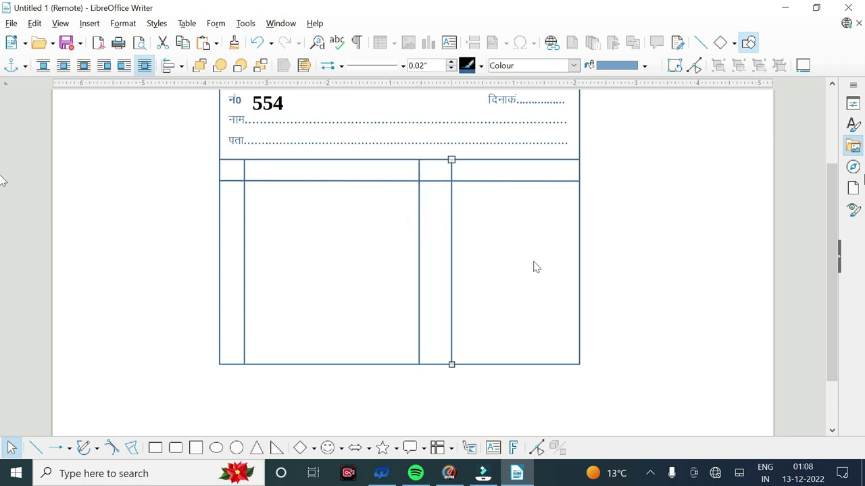
pyautogui.press('Right')
pyautogui.press('Right')
pyautogui.press('Right')
pyautogui.press('Right')
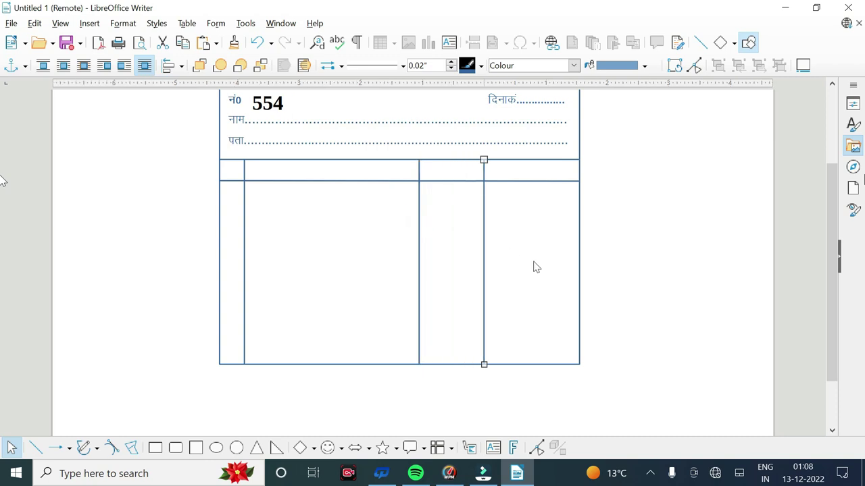
pyautogui.press('Escape')
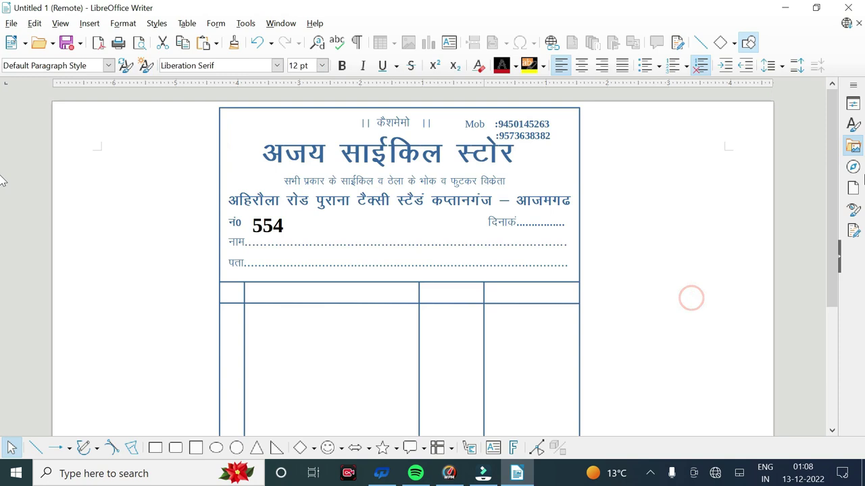
# Draw a 0.02" horizontal line across the last two columns near the table bottom
pyautogui.click(89, 23)
pyautogui.click(111, 169)
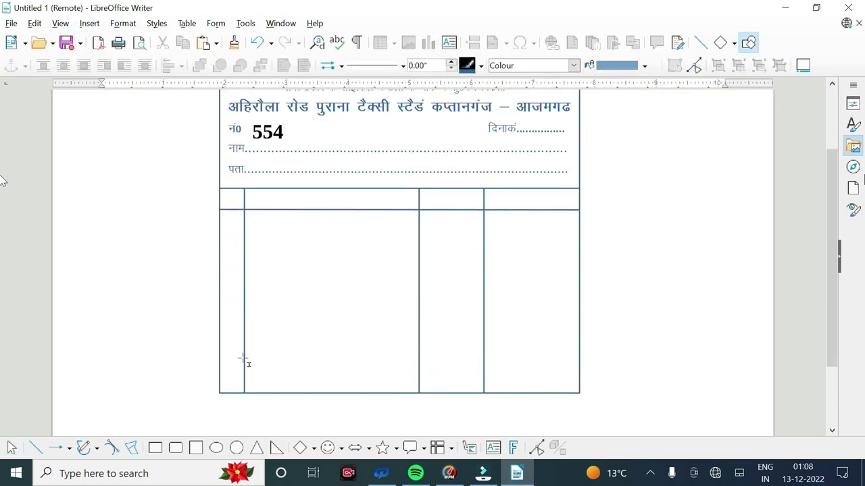
pyautogui.click(35, 447)
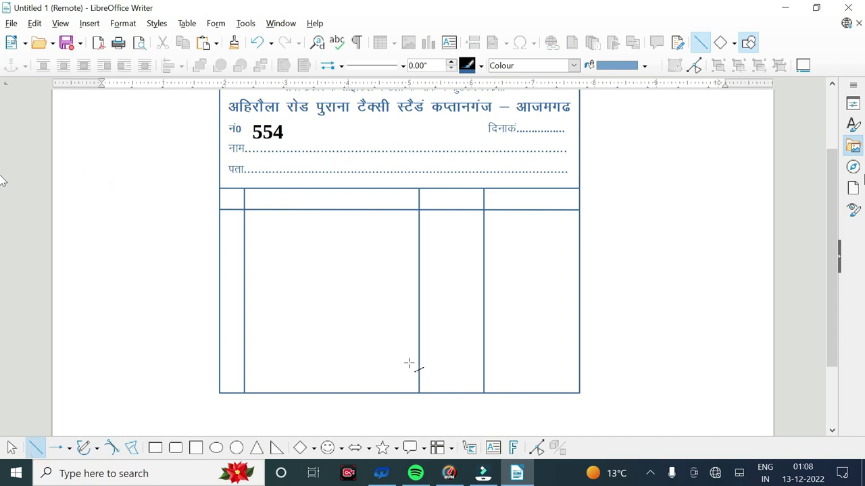
pyautogui.moveTo(419, 370); pyautogui.dragTo(519, 376)
pyautogui.moveTo(578, 369); pyautogui.dragTo(579, 368)
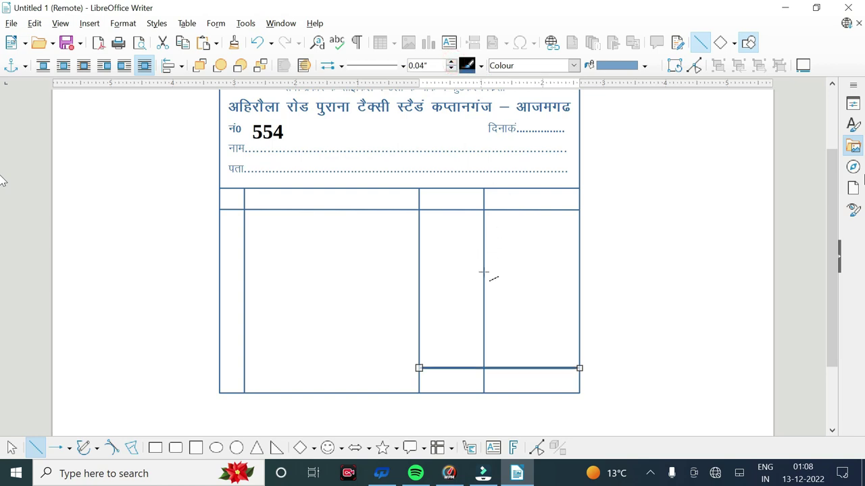
pyautogui.click(450, 69)
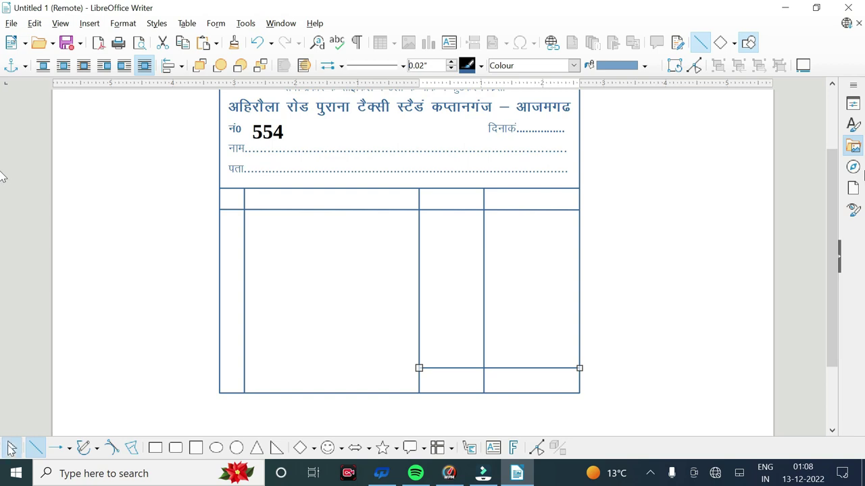
pyautogui.click(12, 448)
pyautogui.click(650, 332)
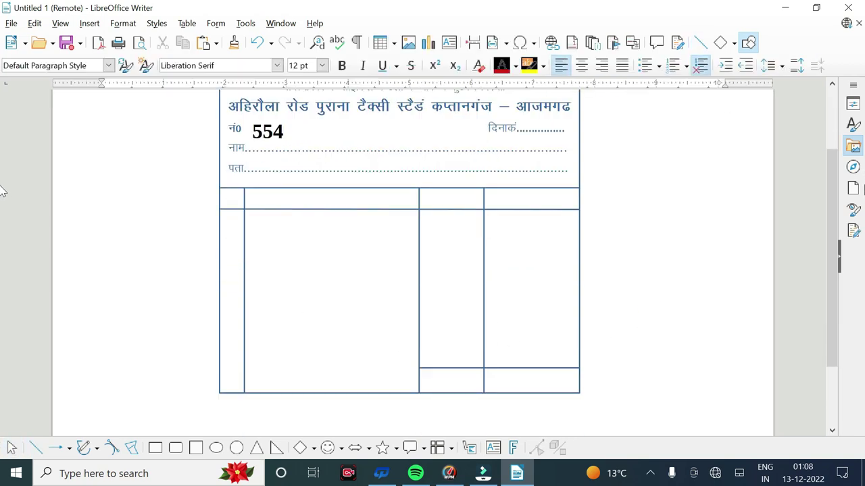
# Select and check the line under the header row
pyautogui.scroll(1, 275, 317)
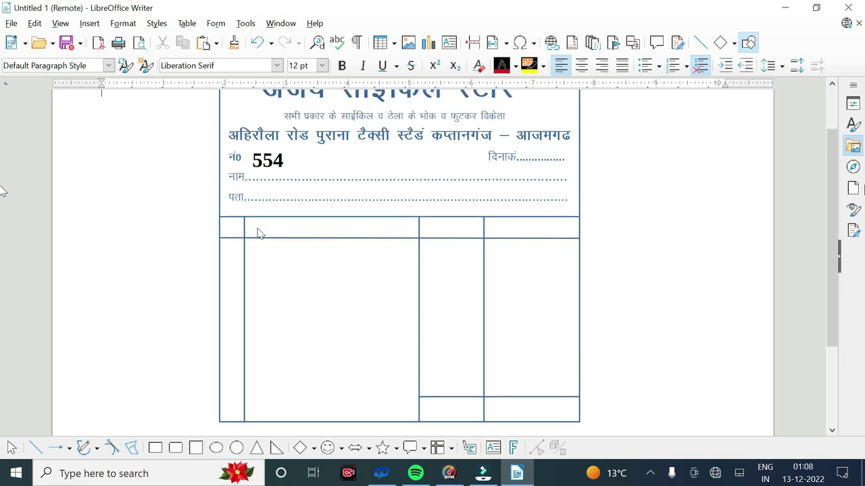
pyautogui.click(257, 230)
pyautogui.scroll(2, 666, 250)
pyautogui.click(297, 303)
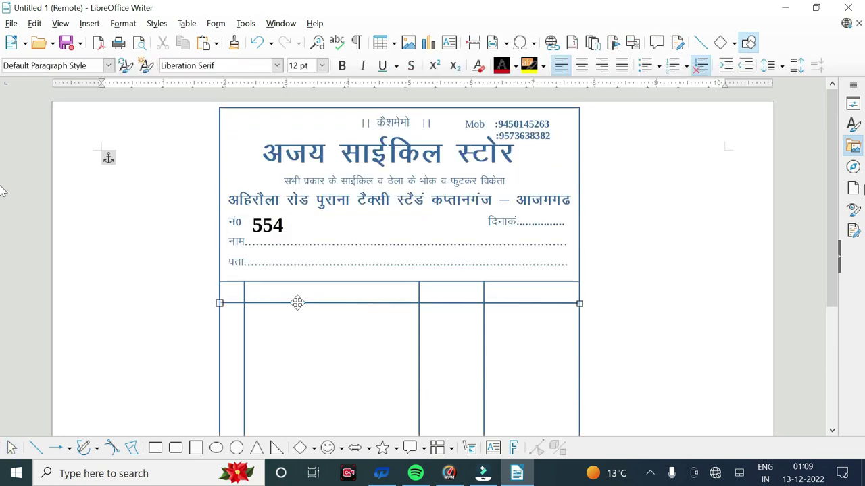
pyautogui.click(617, 277)
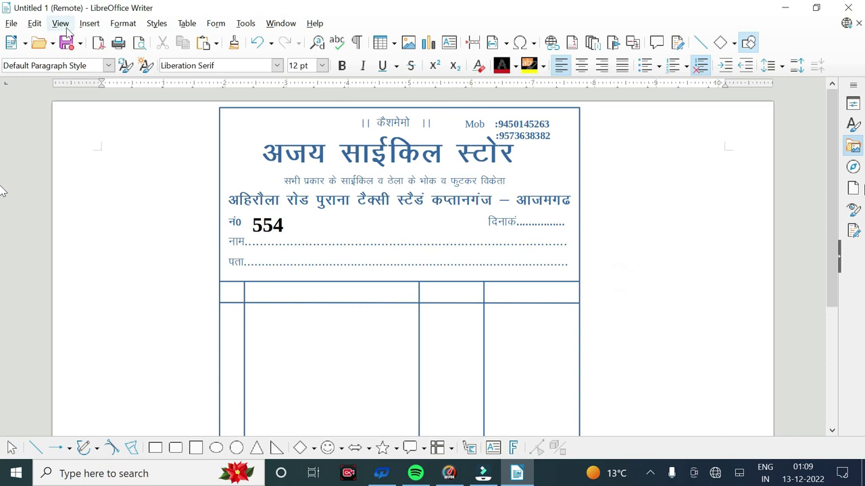
pyautogui.click(89, 23)
# Create a small text box with bold, dark-blue Kruti Dev 010 text for the कम heading
pyautogui.click(108, 169)
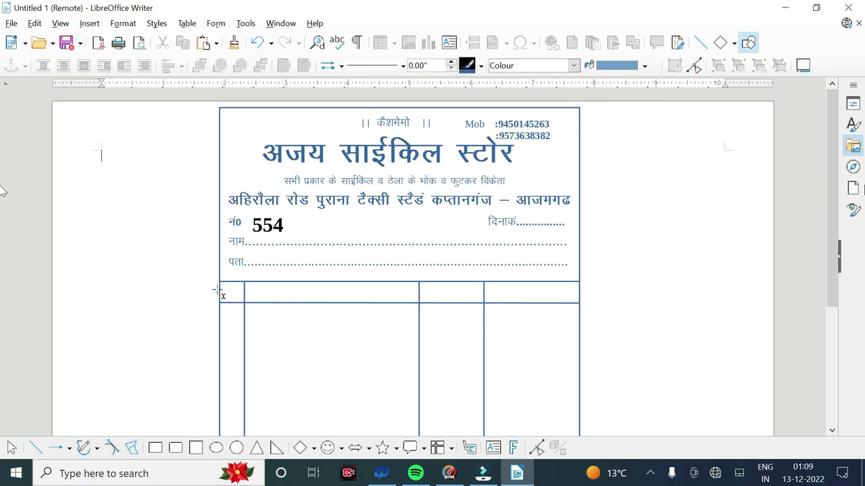
pyautogui.moveTo(143, 283); pyautogui.dragTo(174, 310)
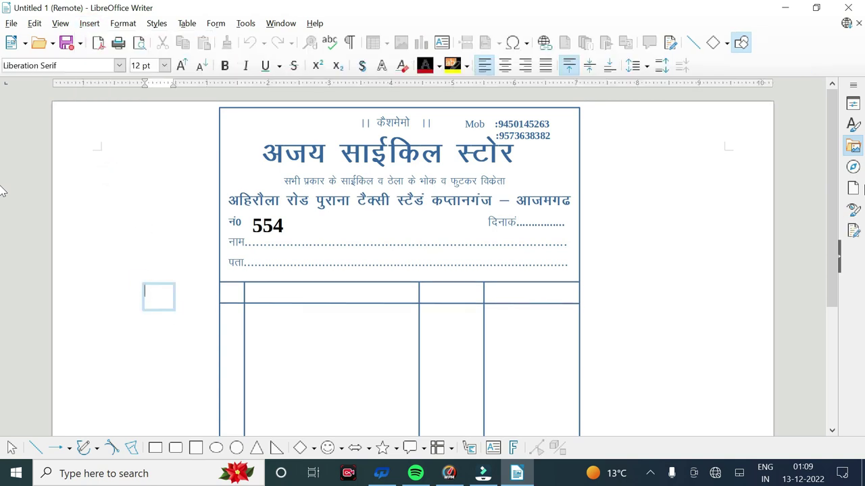
pyautogui.click(119, 65)
pyautogui.write('K')
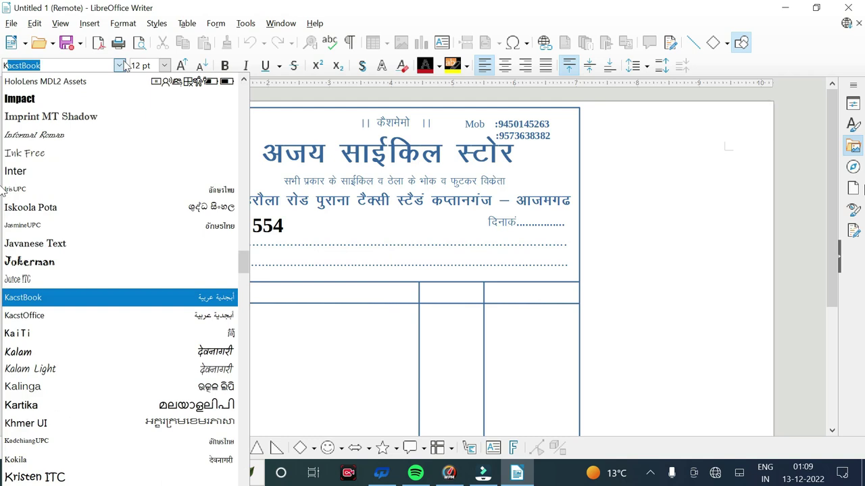
pyautogui.write('uti Dev 010')
pyautogui.scroll(3, 105, 156)
pyautogui.click(100, 166)
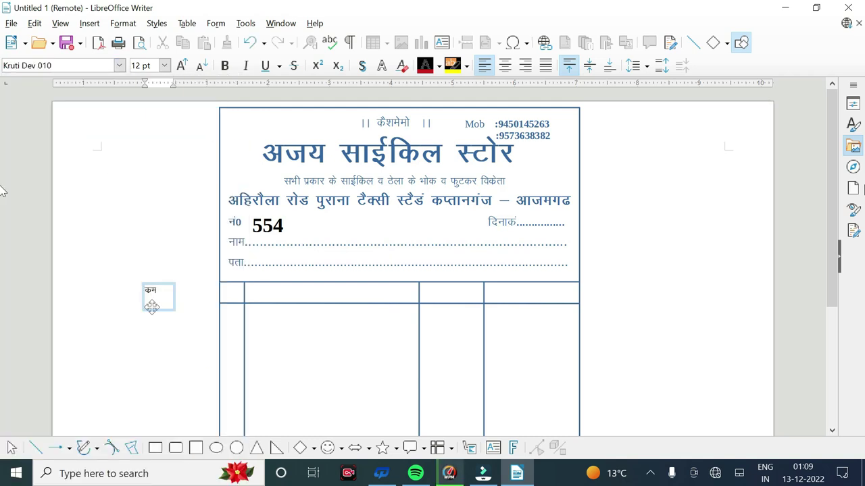
pyautogui.click(438, 66)
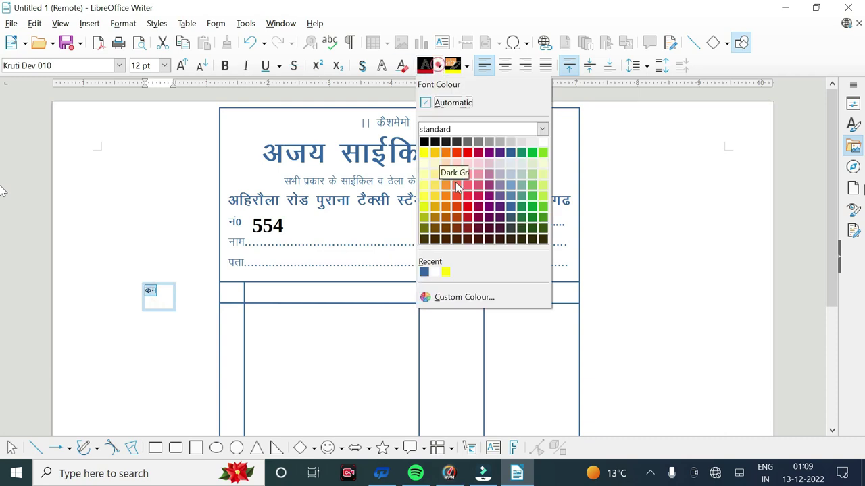
pyautogui.click(508, 206)
pyautogui.click(224, 65)
# Move the कम box into the first header cell and enlarge its text to 15 pt
pyautogui.click(158, 295)
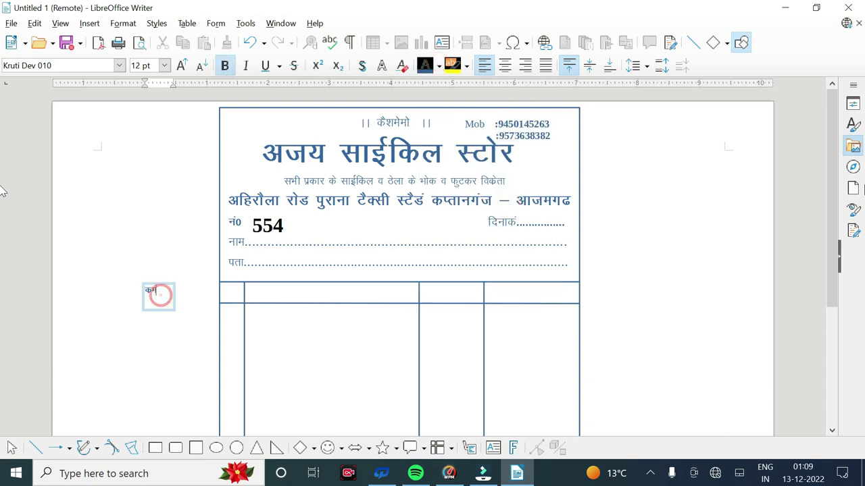
pyautogui.moveTo(169, 310); pyautogui.dragTo(242, 307)
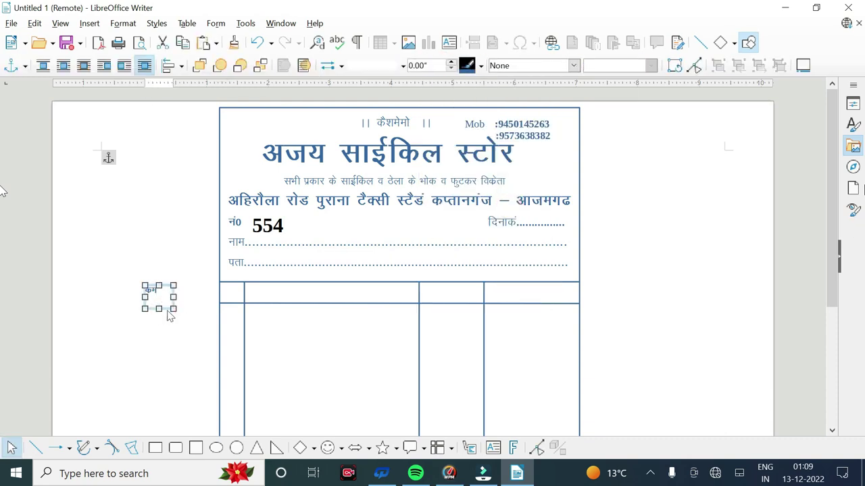
pyautogui.doubleClick(229, 292)
pyautogui.click(184, 66)
pyautogui.click(184, 66)
pyautogui.click(183, 65)
pyautogui.click(242, 309)
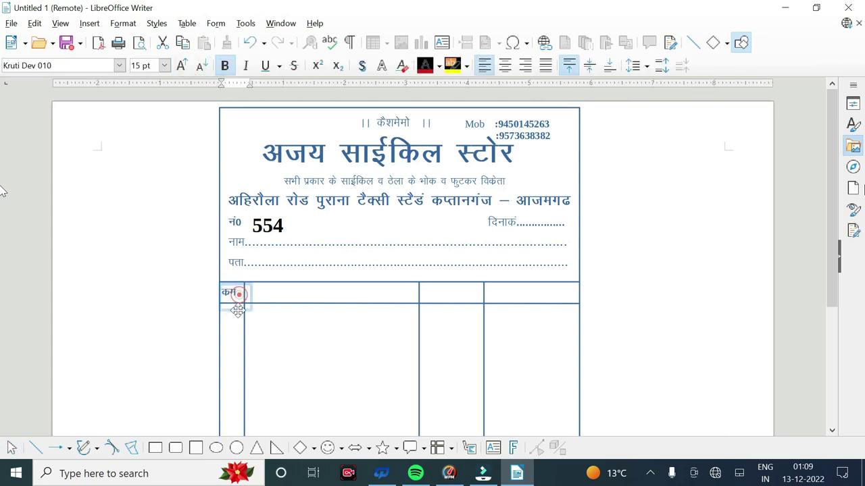
pyautogui.click(182, 289)
pyautogui.click(228, 301)
pyautogui.moveTo(228, 300); pyautogui.dragTo(230, 302)
pyautogui.click(146, 286)
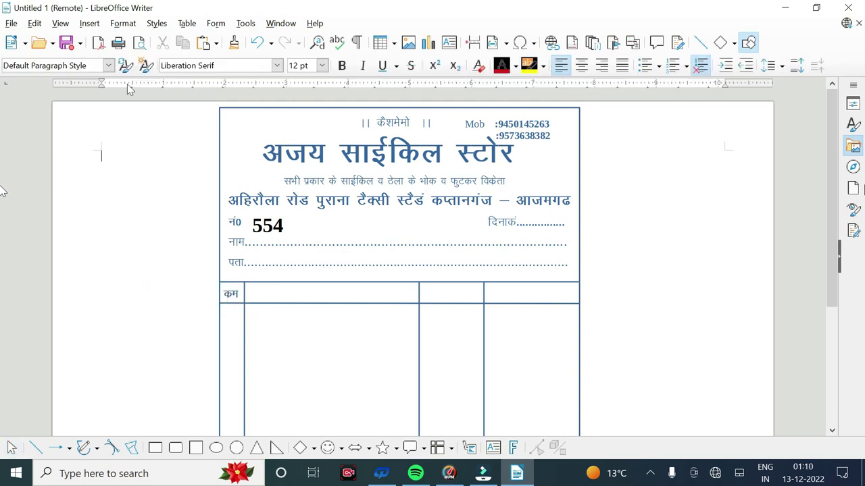
pyautogui.click(89, 22)
pyautogui.click(121, 169)
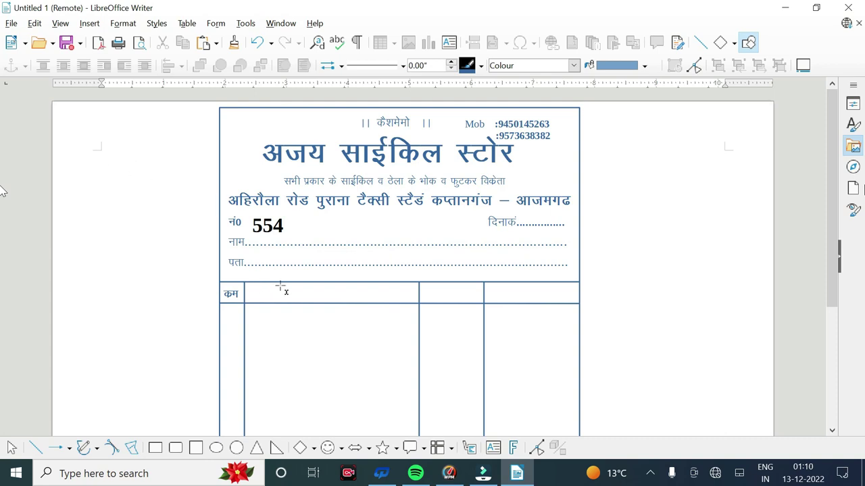
# Draw a text box in the second header cell and type विवरण in Kruti Dev 010
pyautogui.moveTo(280, 286); pyautogui.dragTo(378, 311)
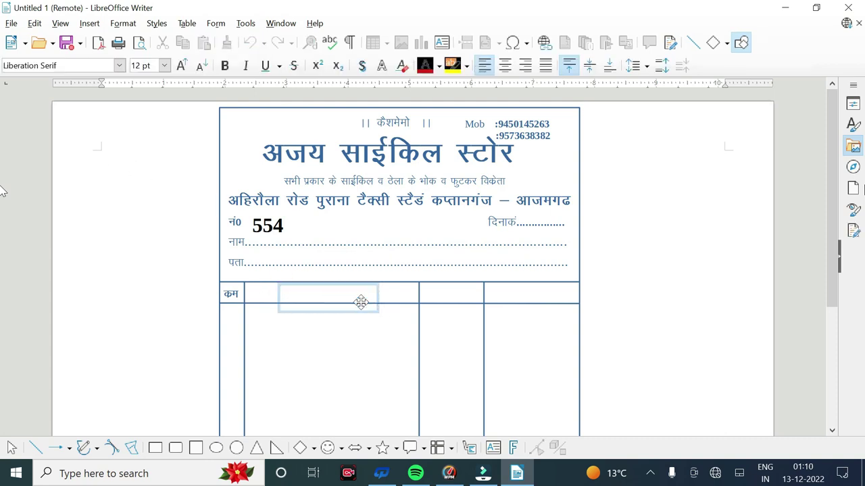
pyautogui.click(119, 65)
pyautogui.write('Kru')
pyautogui.click(123, 124)
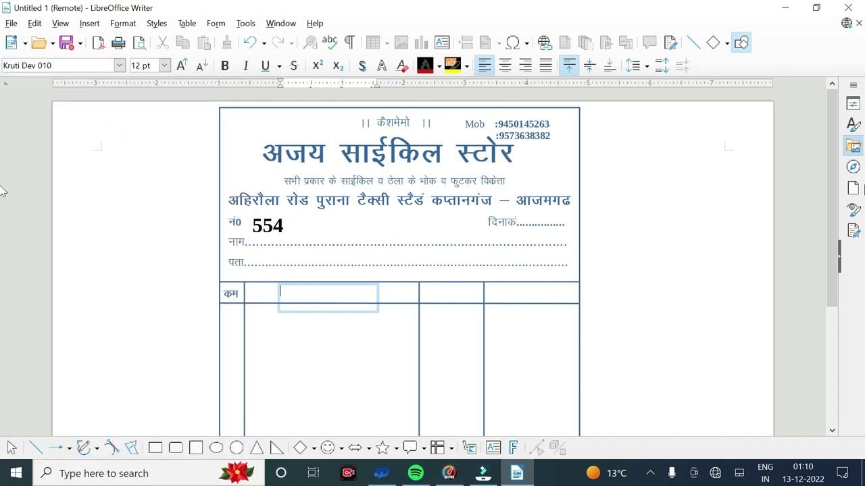
pyautogui.write('ooj.k')
pyautogui.click(282, 290)
pyautogui.write('f')
# Make विवरण dark blue at 20 pt and space out its letters
pyautogui.doubleClick(314, 296)
pyautogui.click(438, 66)
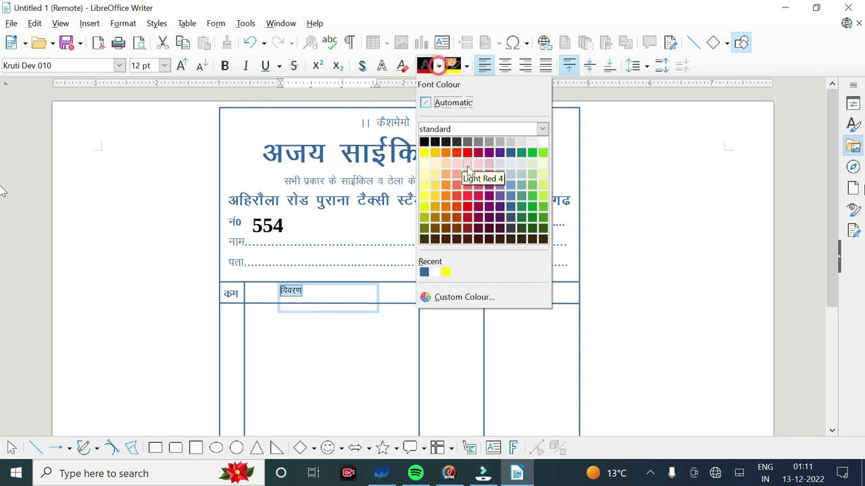
pyautogui.click(510, 207)
pyautogui.click(182, 66)
pyautogui.click(182, 65)
pyautogui.click(182, 65)
pyautogui.click(181, 65)
pyautogui.click(293, 297)
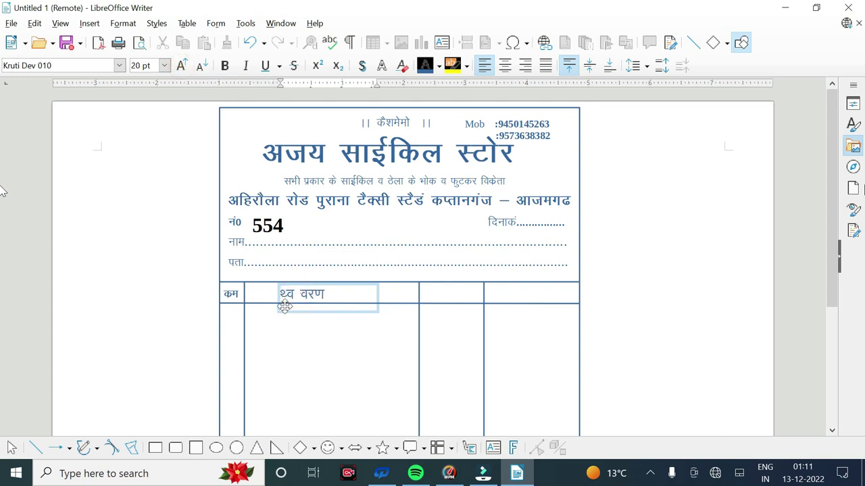
pyautogui.press('Right')
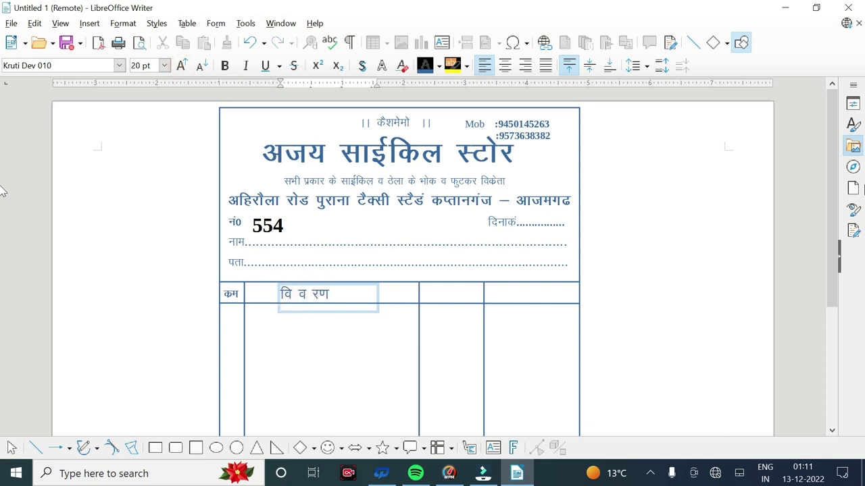
pyautogui.press('Right')
# Centre the वि व र ण box over the description column
pyautogui.press('Escape')
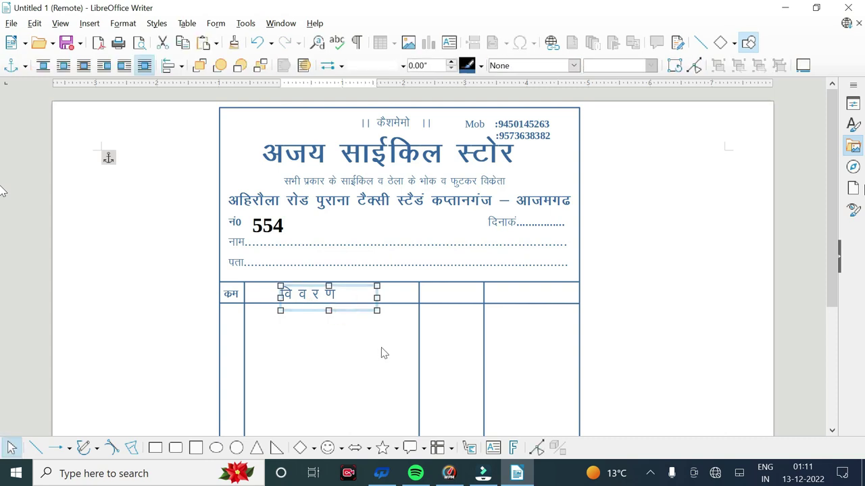
pyautogui.moveTo(334, 309); pyautogui.dragTo(354, 309)
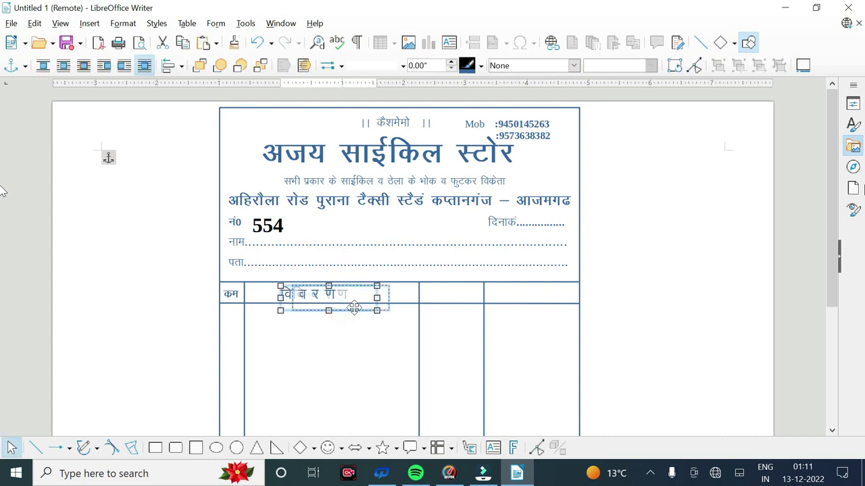
pyautogui.click(649, 326)
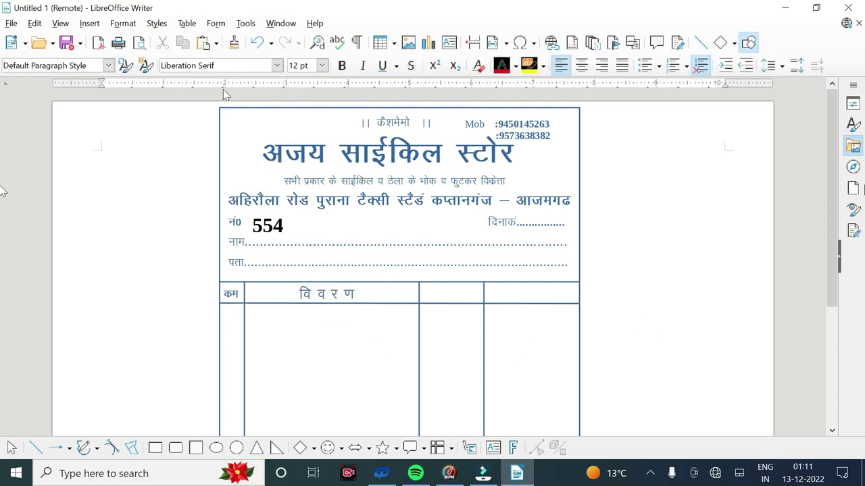
pyautogui.click(320, 300)
pyautogui.click(357, 293)
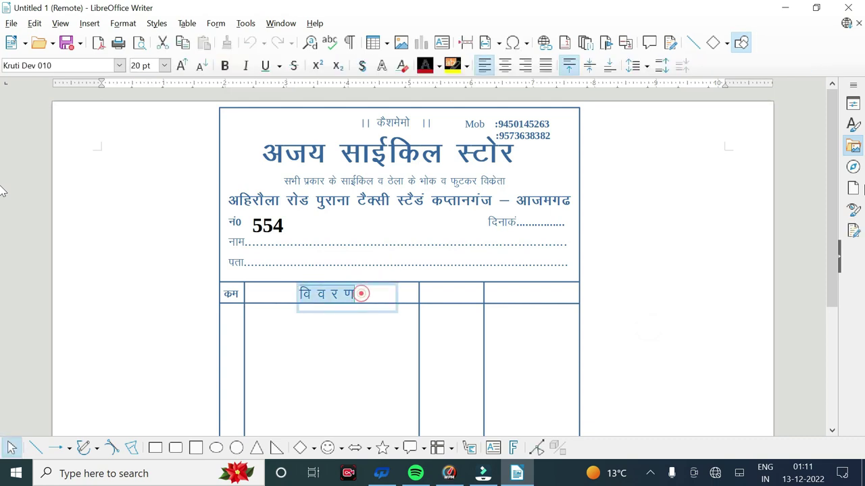
pyautogui.hotkey('ctrl', 'a')
pyautogui.press('Escape')
pyautogui.press('Escape')
# Draw a new text box in the third header cell for the next heading
pyautogui.click(89, 23)
pyautogui.click(115, 173)
pyautogui.moveTo(426, 289); pyautogui.dragTo(473, 305)
pyautogui.click(119, 65)
# Apply the Kruti Dev 010 font to the दर heading and enlarge it to 18 pt
pyautogui.write('Ku')
pyautogui.click(100, 127)
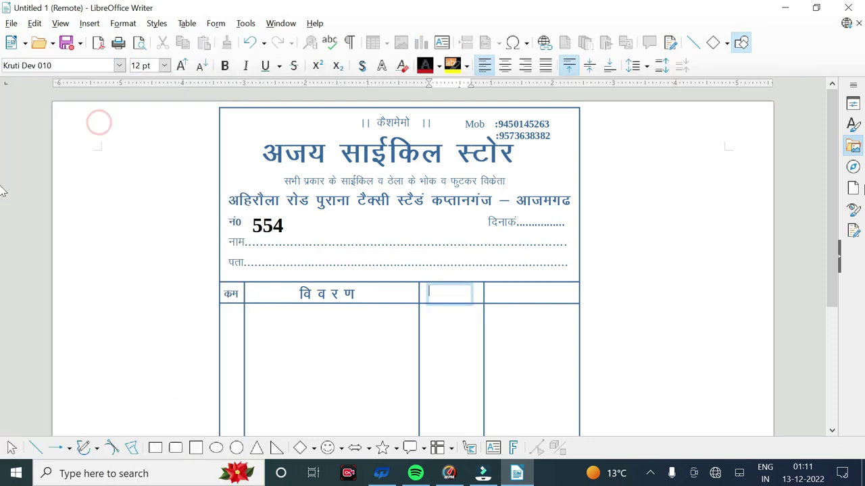
pyautogui.doubleClick(439, 290)
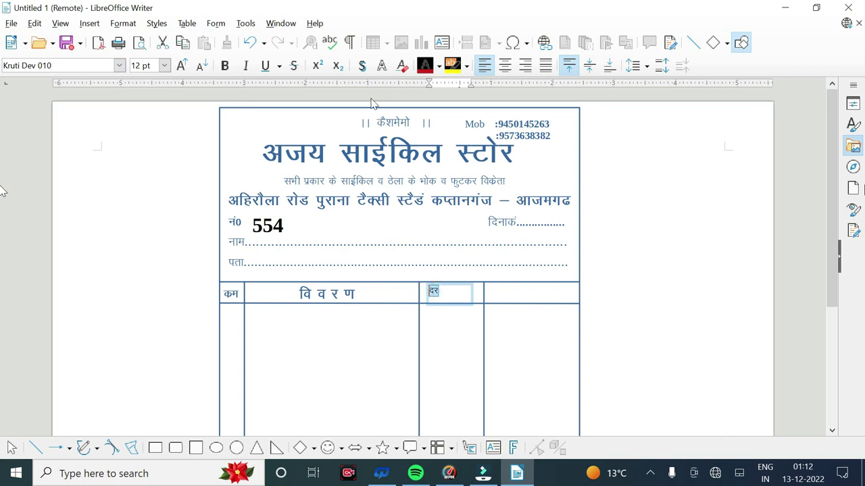
pyautogui.click(189, 59)
pyautogui.click(189, 60)
pyautogui.click(189, 59)
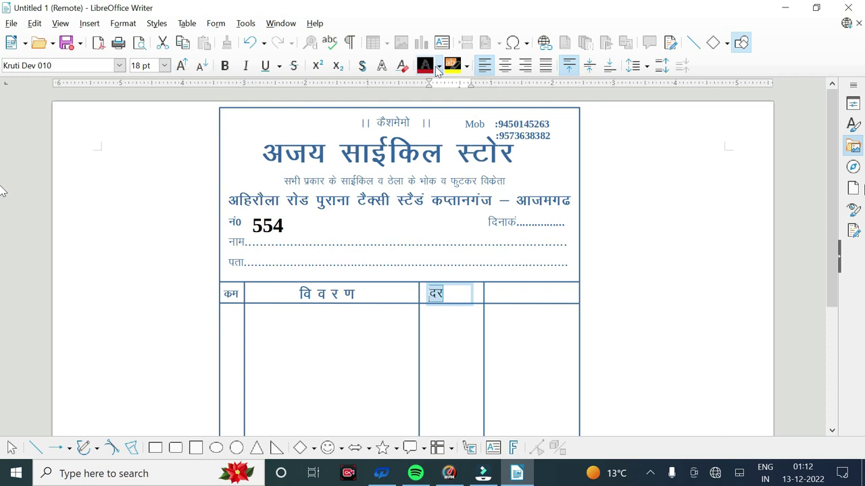
# Colour the दर heading dark blue, enlarge it further and shift it right within its cell
pyautogui.click(439, 66)
pyautogui.click(516, 208)
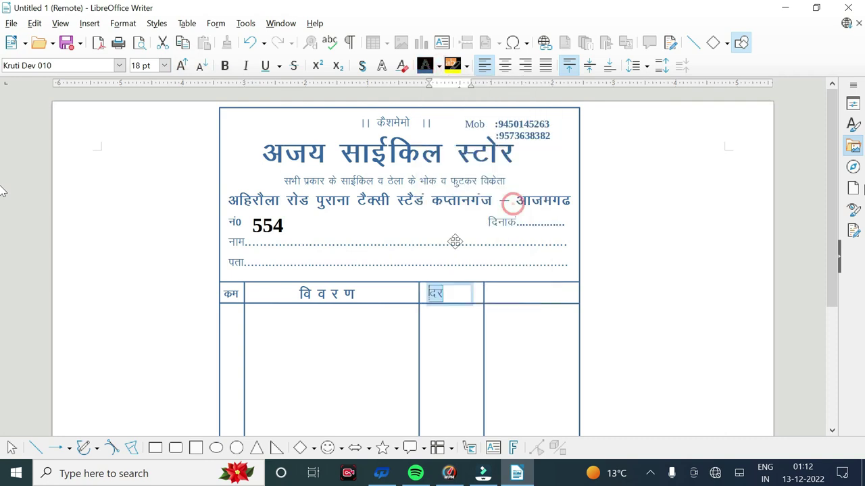
pyautogui.click(181, 65)
pyautogui.press('Right')
pyautogui.press('Right')
pyautogui.press('Right')
pyautogui.press('Right')
pyautogui.click(613, 303)
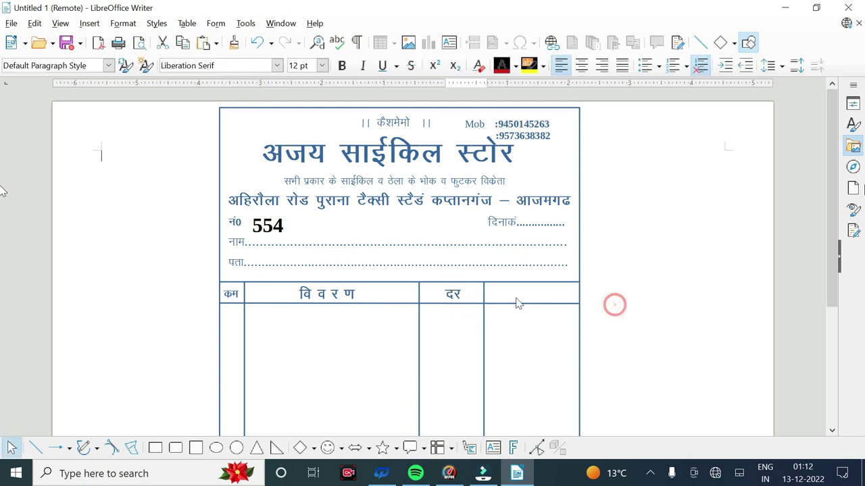
# Draw a text box in the fourth header cell using the Kruti Dev 010 font
pyautogui.click(89, 23)
pyautogui.click(112, 169)
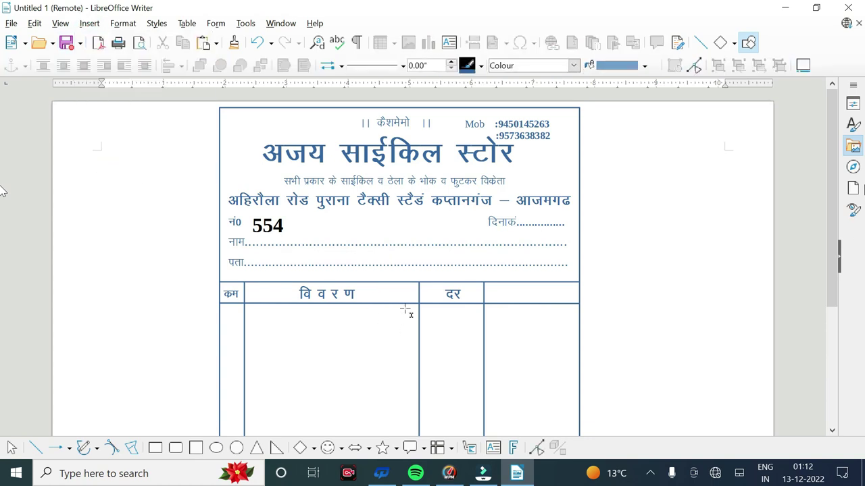
pyautogui.moveTo(491, 284); pyautogui.dragTo(561, 311)
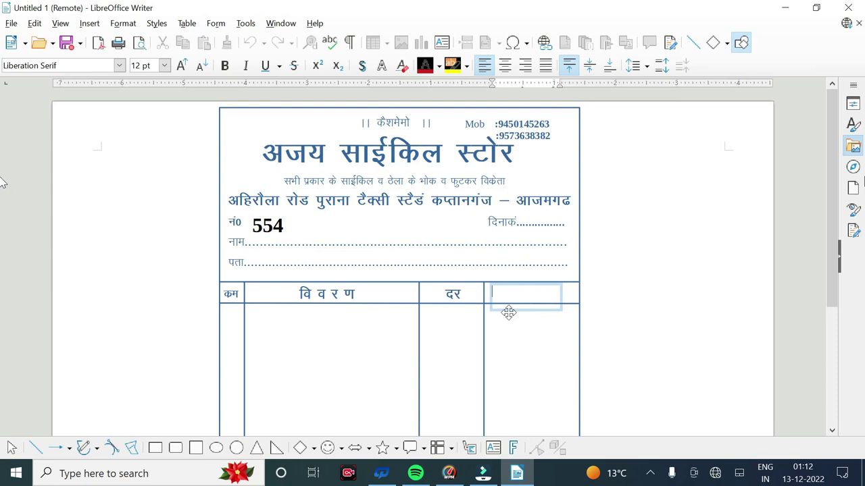
pyautogui.click(122, 66)
pyautogui.write('Ku')
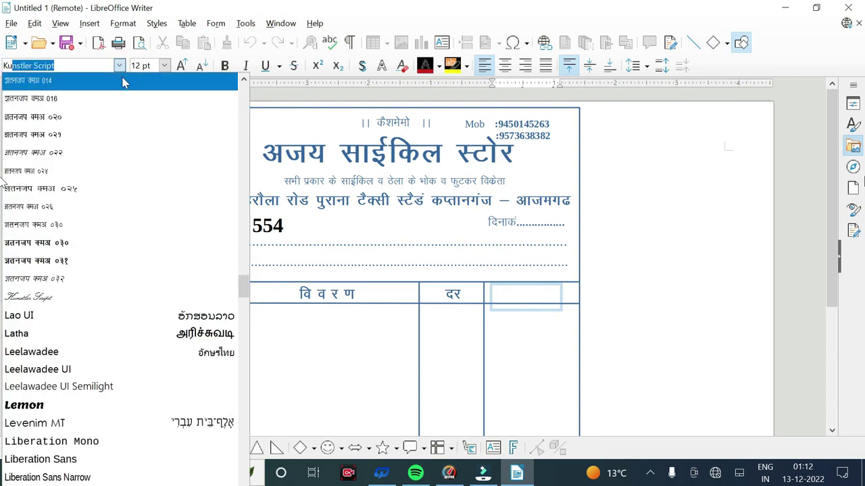
pyautogui.press('Escape')
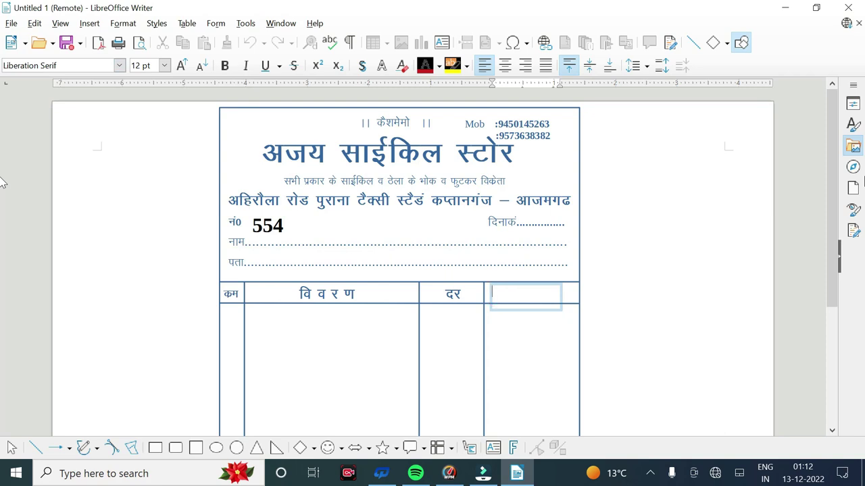
pyautogui.click(120, 66)
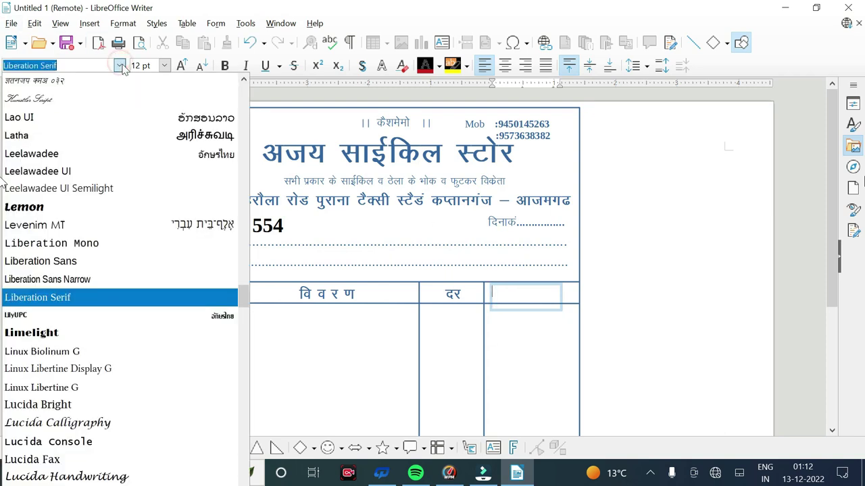
pyautogui.write('Kurt')
pyautogui.scroll(2, 59, 169)
pyautogui.click(58, 110)
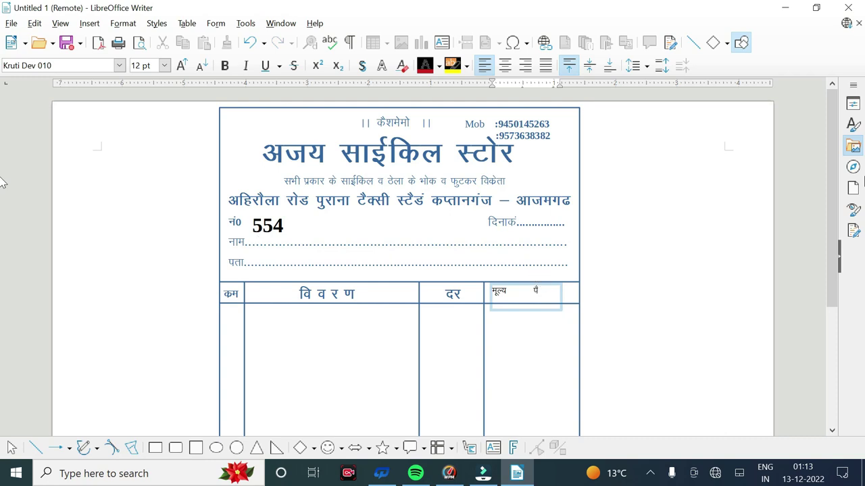
# Make the मूल्य पै heading 16 pt, bold and dark blue
pyautogui.moveTo(539, 290); pyautogui.dragTo(492, 290)
pyautogui.click(181, 66)
pyautogui.click(181, 66)
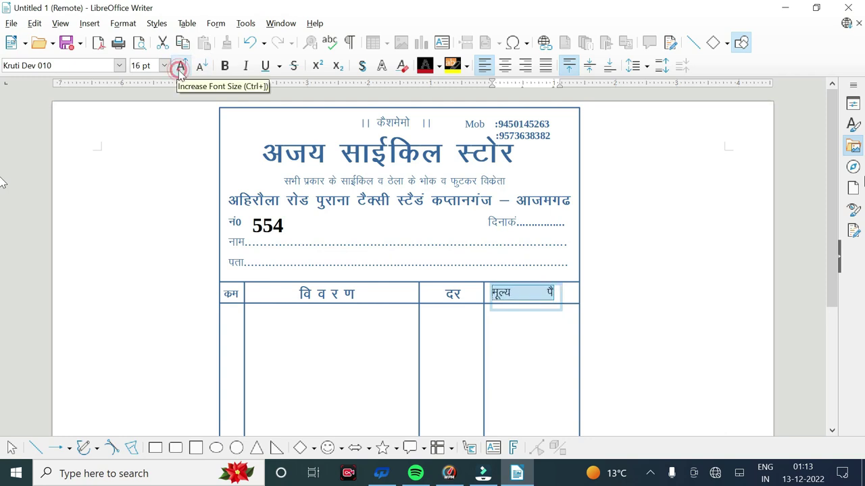
pyautogui.click(225, 66)
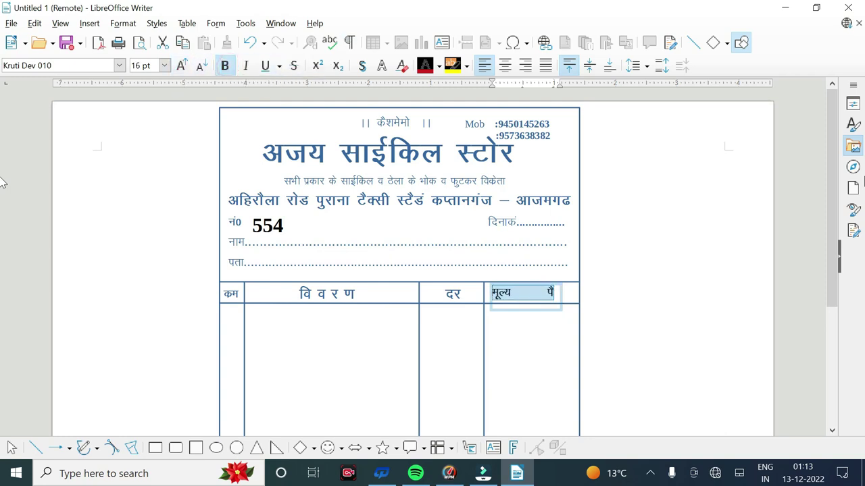
pyautogui.click(439, 66)
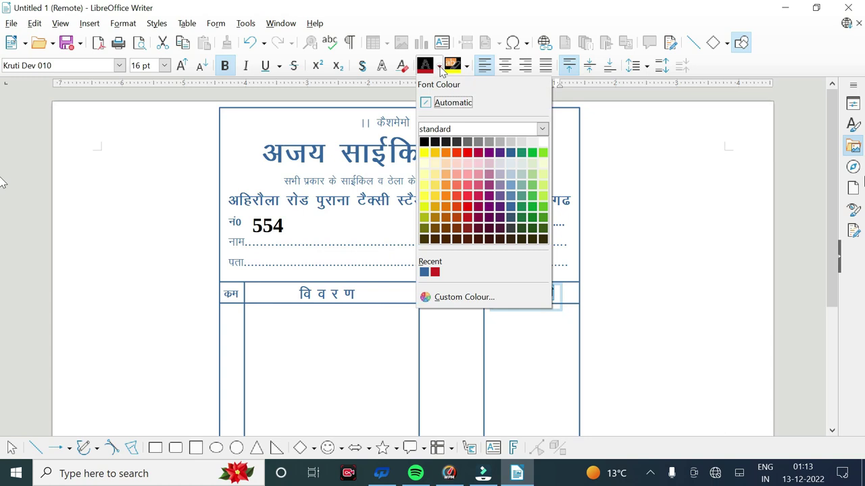
pyautogui.click(510, 207)
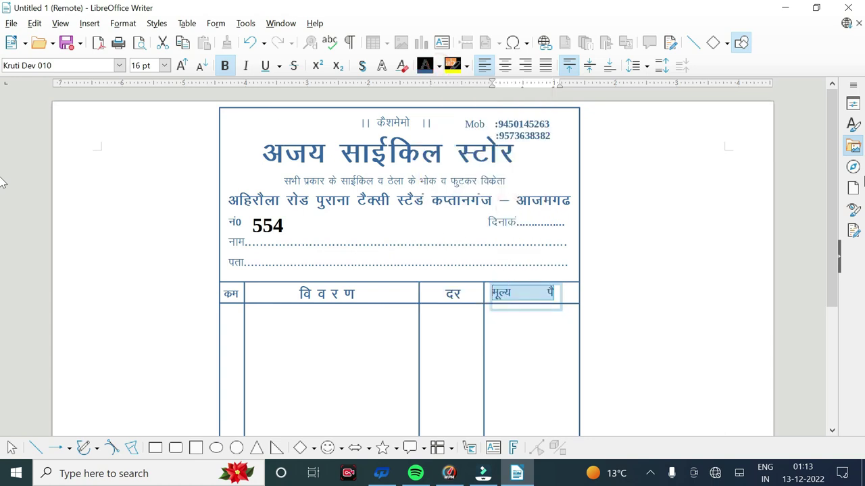
# Widen the मूल्य पै box so पै sits on the header line
pyautogui.click(563, 309)
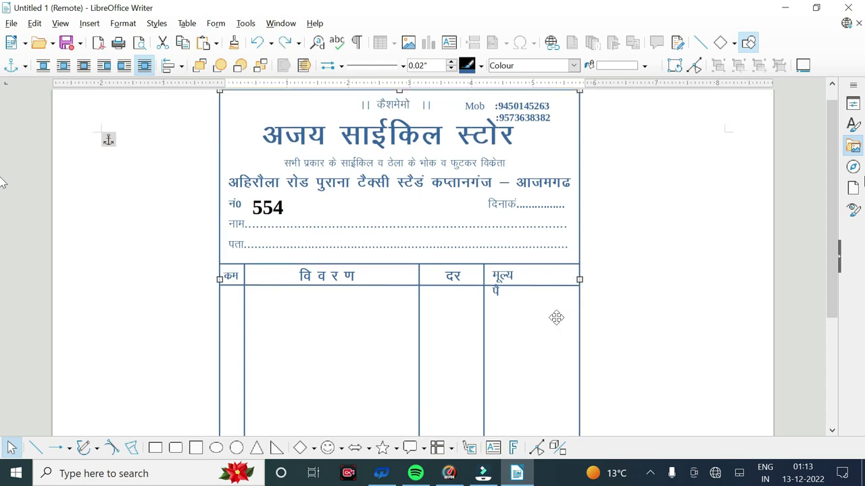
pyautogui.click(502, 302)
pyautogui.moveTo(564, 302); pyautogui.dragTo(602, 302)
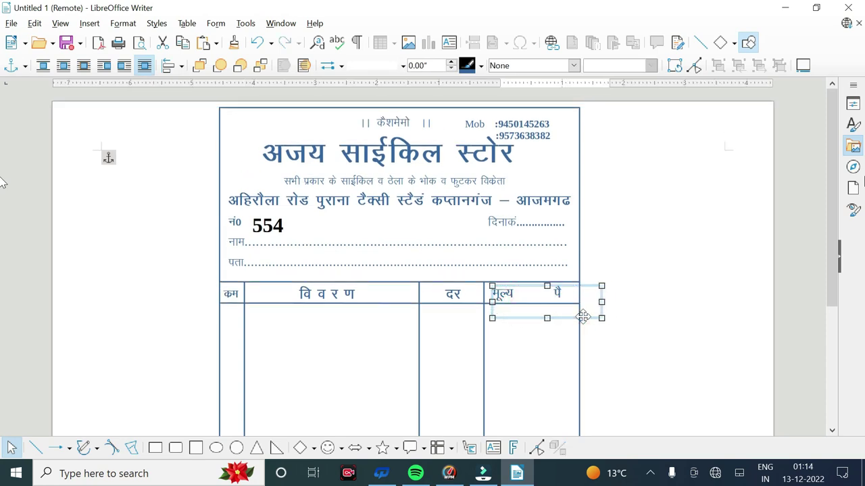
pyautogui.click(675, 291)
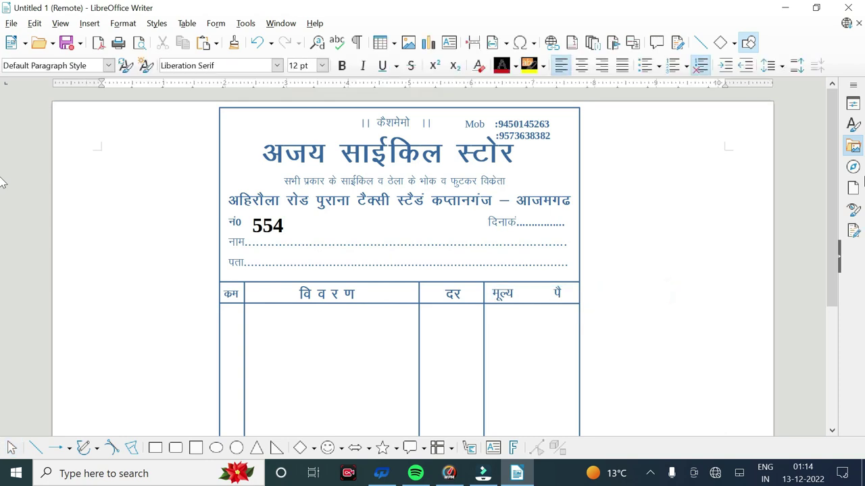
# Draw a white-filled rectangle spanning the full width beneath the item table
pyautogui.scroll(-1, 3, 183)
pyautogui.scroll(-2, 3, 182)
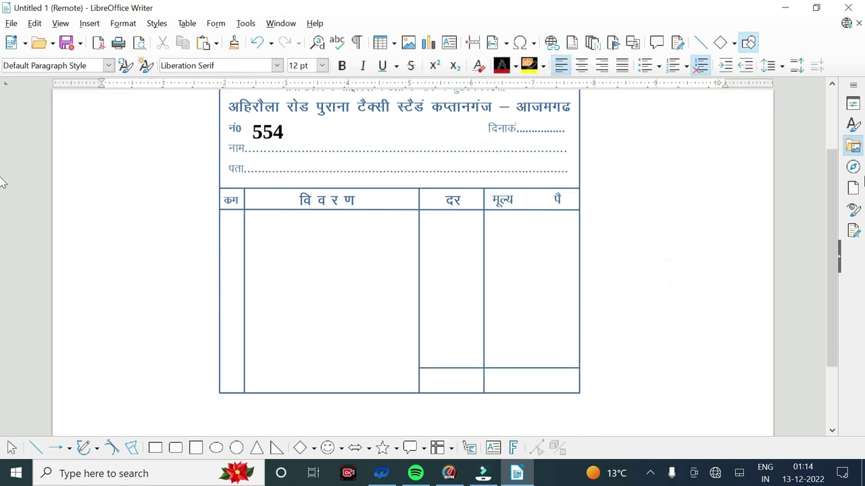
pyautogui.scroll(-2, 559, 349)
pyautogui.scroll(2, 3, 181)
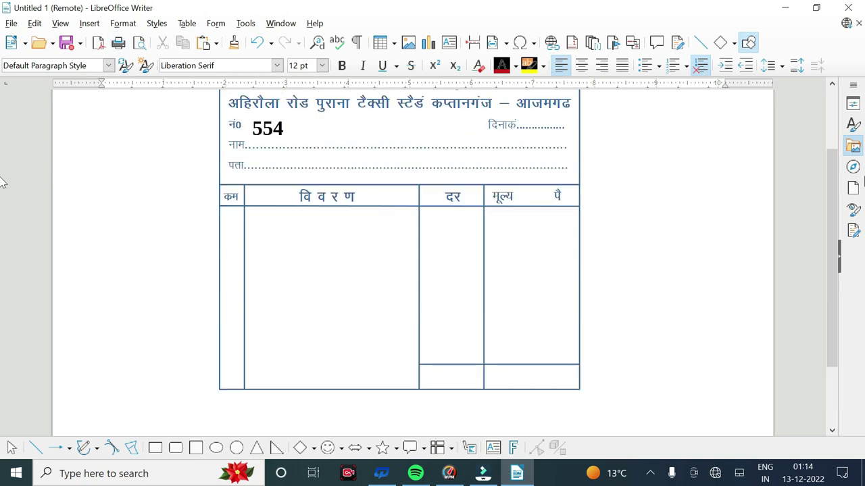
pyautogui.scroll(1, 2, 181)
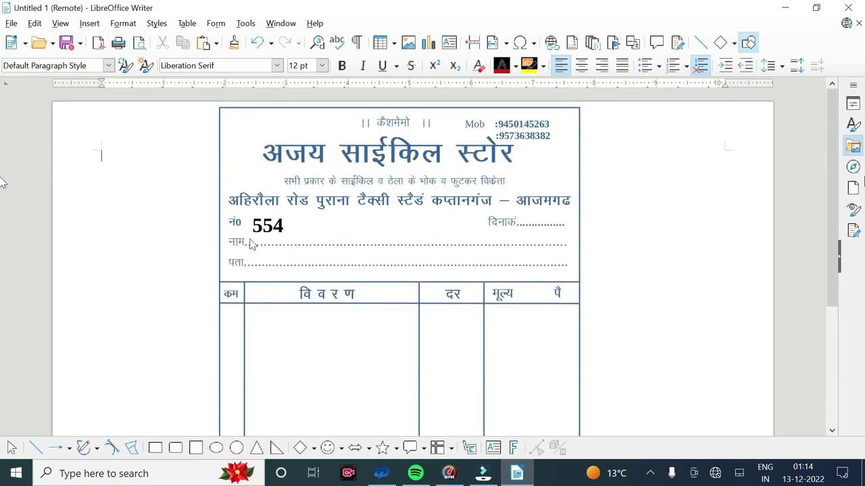
pyautogui.keyDown('ctrl'); pyautogui.scroll(-2, 250, 245); pyautogui.keyUp('ctrl')
pyautogui.keyDown('ctrl'); pyautogui.scroll(1, 337, 275); pyautogui.keyUp('ctrl')
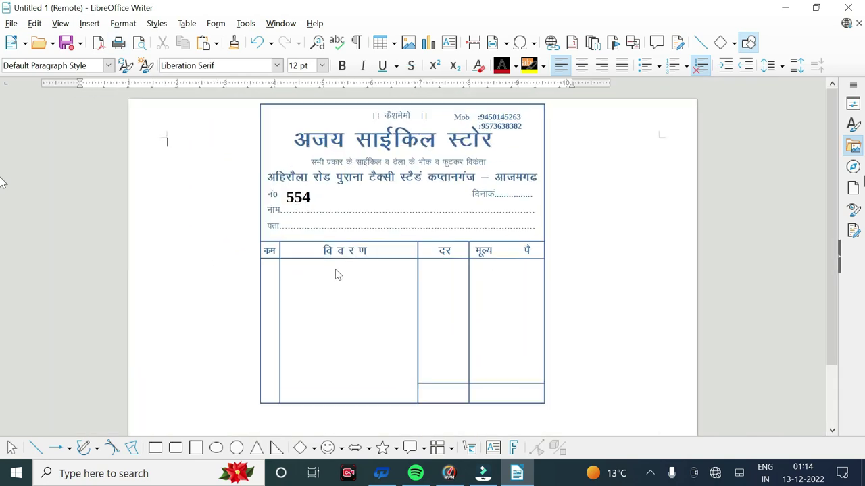
pyautogui.scroll(-1, 353, 291)
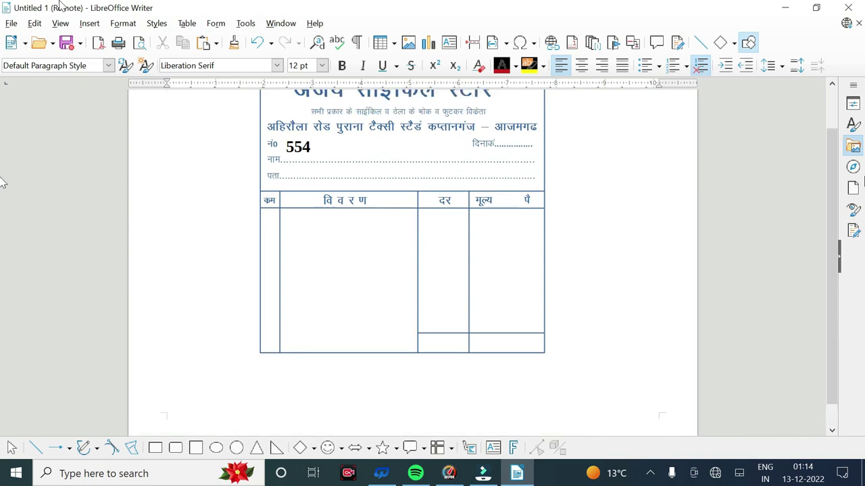
pyautogui.scroll(1, 2, 181)
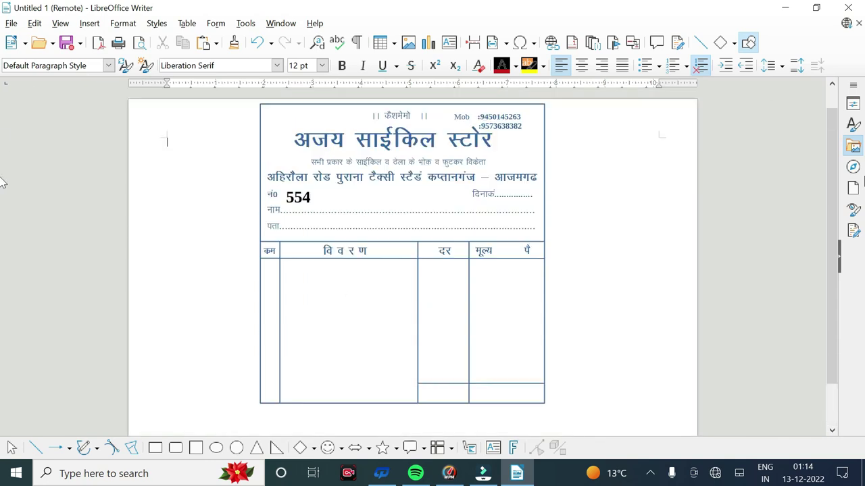
pyautogui.click(195, 447)
pyautogui.scroll(-1, 273, 335)
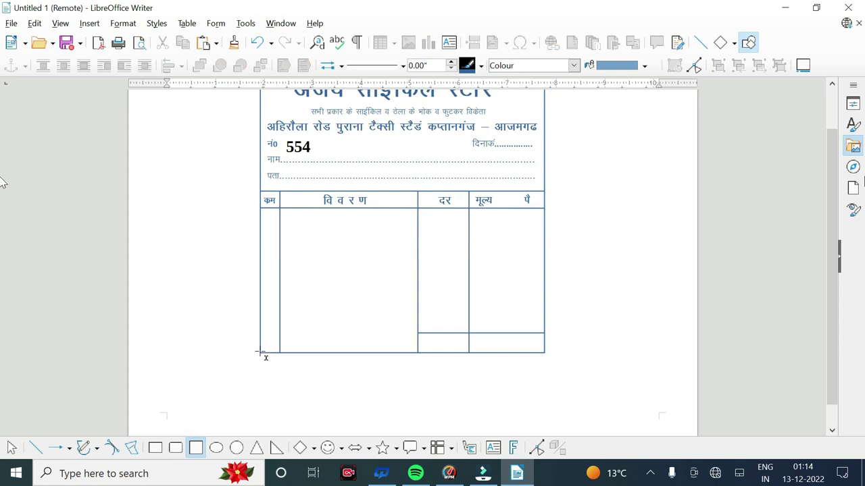
pyautogui.moveTo(259, 353); pyautogui.dragTo(432, 393)
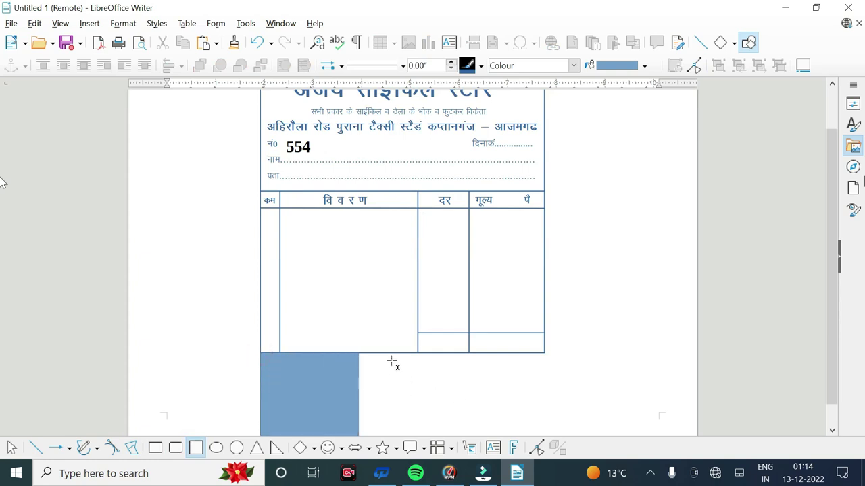
pyautogui.moveTo(392, 363)
pyautogui.mouseDown()
pyautogui.moveTo(300, 392)
pyautogui.moveTo(544, 384)
pyautogui.mouseUp()
pyautogui.click(644, 65)
pyautogui.click(710, 94)
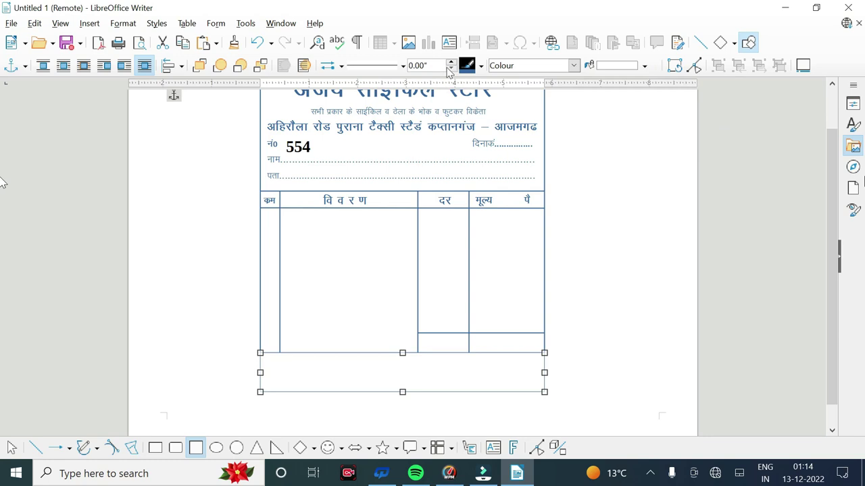
pyautogui.click(645, 209)
# Undo the accidental small square and draw a text box in the total box's right side
pyautogui.hotkey('ctrl', 'z')
pyautogui.scroll(-1, 452, 346)
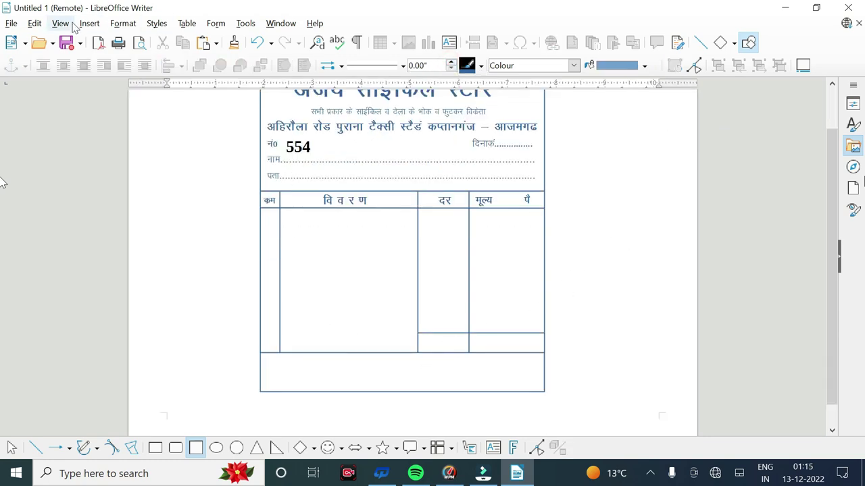
pyautogui.click(90, 23)
pyautogui.click(101, 169)
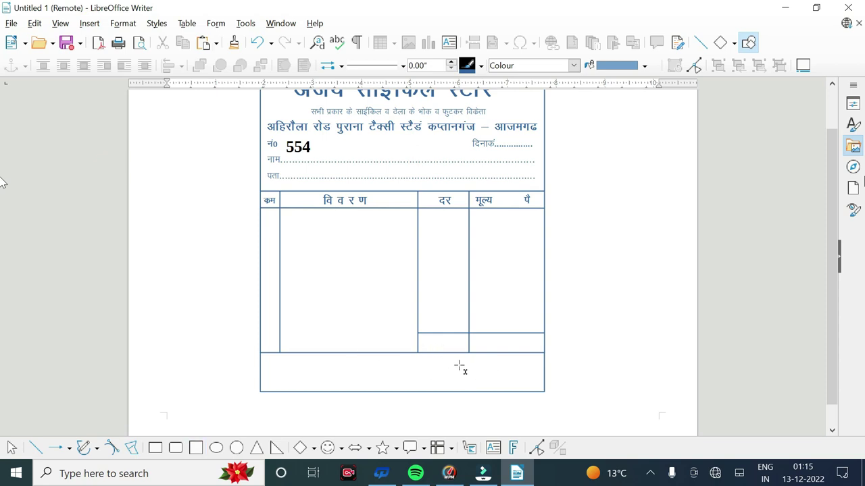
pyautogui.moveTo(439, 357); pyautogui.dragTo(541, 381)
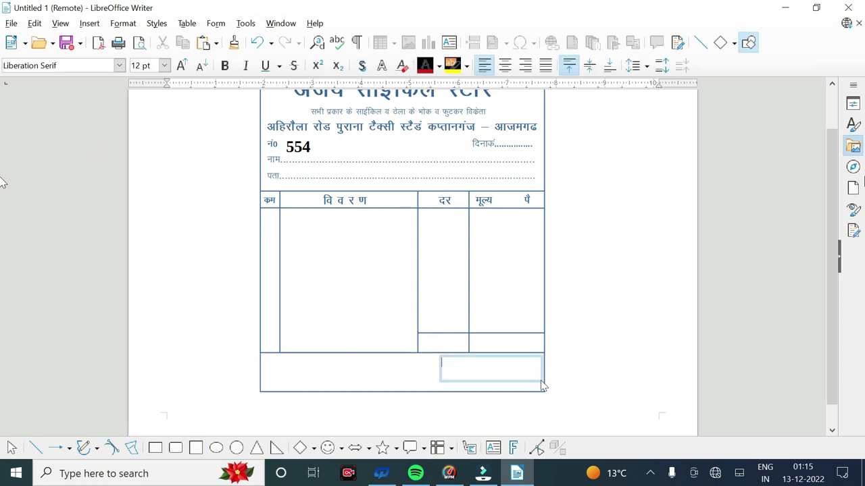
# Set the total box's new text frame to the Kruti Dev 010 font
pyautogui.click(119, 64)
pyautogui.write('Kurt')
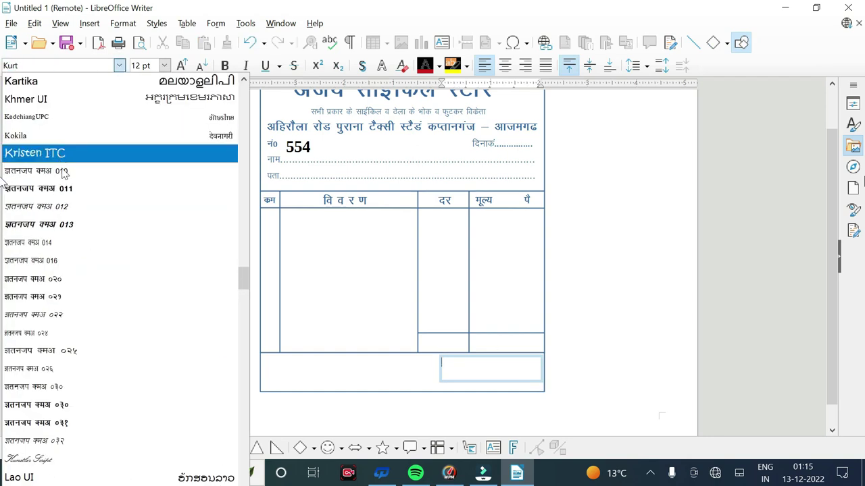
pyautogui.click(62, 169)
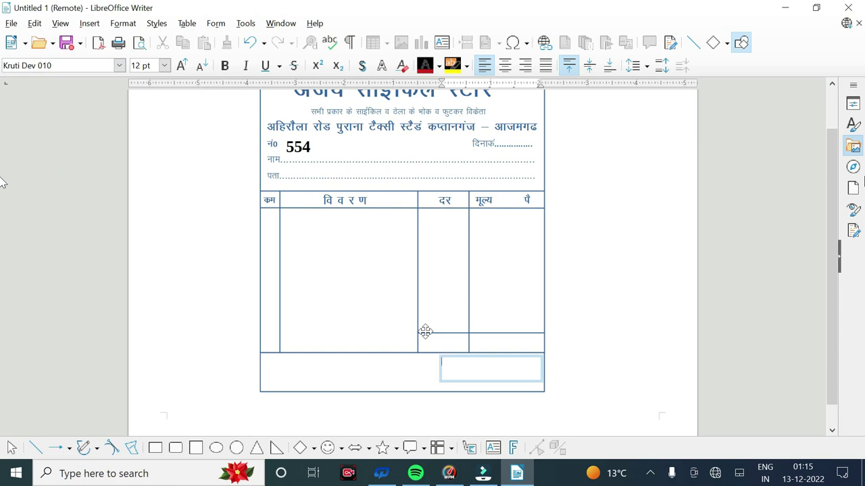
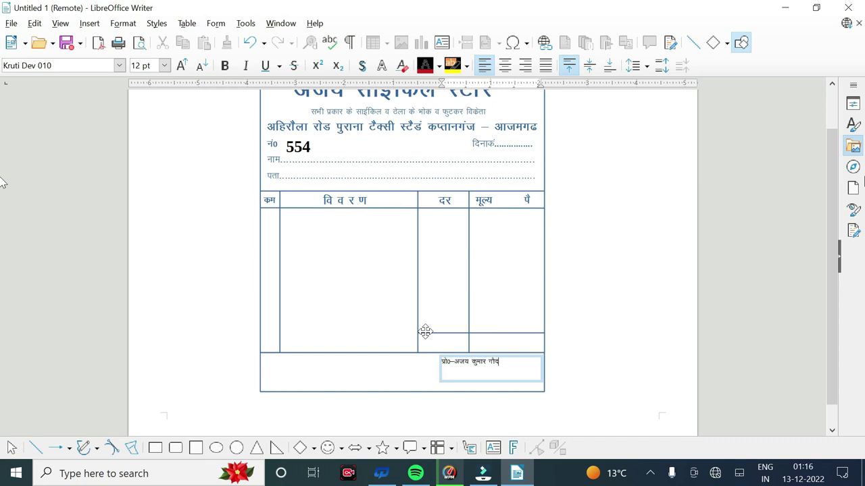
# Correct the surname's last letter and select the proprietor's name
pyautogui.press('BackSpace')
pyautogui.write('M')
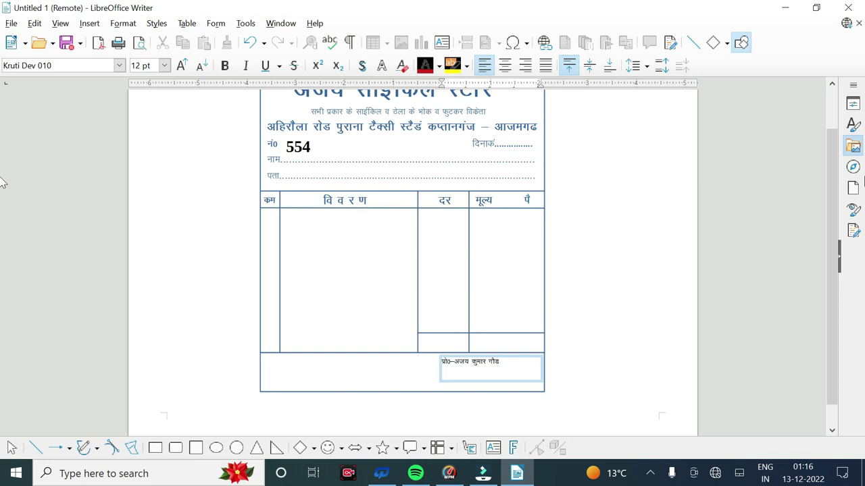
pyautogui.moveTo(500, 361); pyautogui.dragTo(453, 361)
# Make the proprietor's name 21 pt, bold and Dark Blue 1
pyautogui.click(181, 66)
pyautogui.click(181, 65)
pyautogui.click(181, 66)
pyautogui.click(181, 65)
pyautogui.click(181, 65)
pyautogui.click(224, 66)
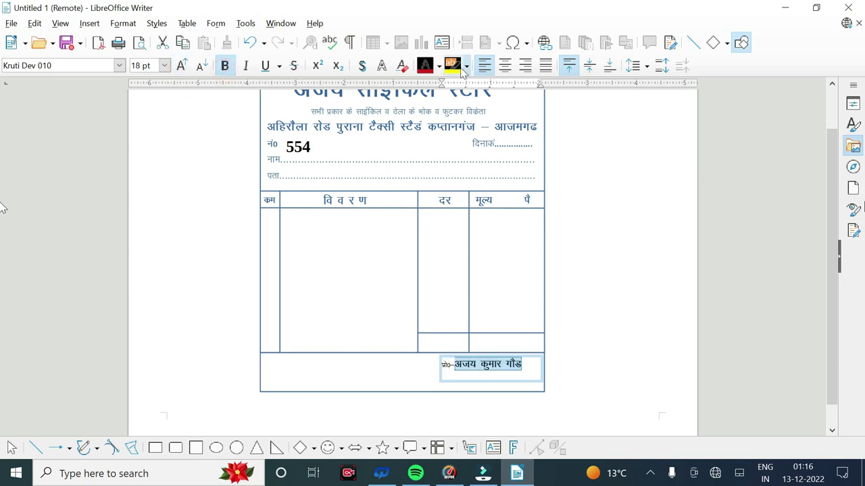
pyautogui.click(439, 66)
pyautogui.click(508, 206)
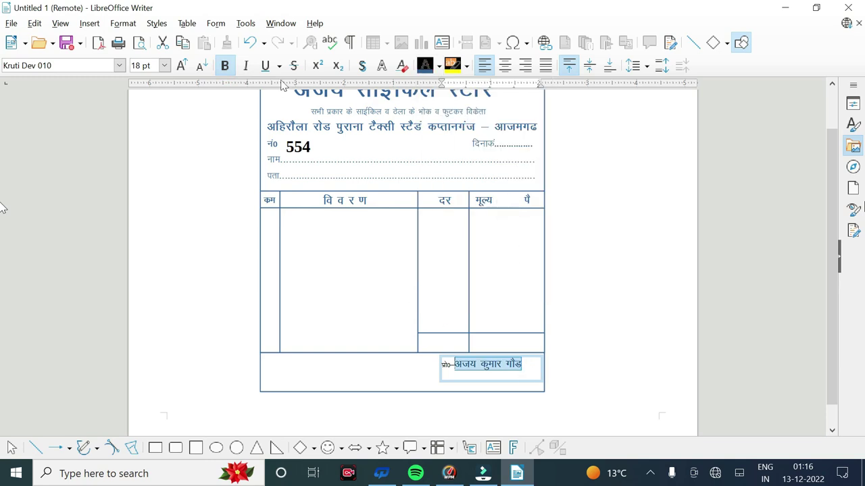
pyautogui.click(182, 67)
# Enlarge the small prefix before the name to match it
pyautogui.hotkey('shift', 'Home')
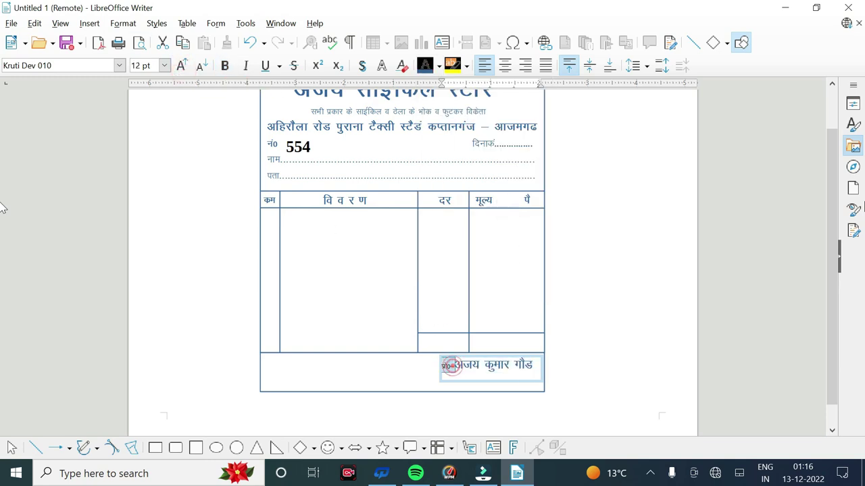
pyautogui.click(181, 66)
pyautogui.click(181, 65)
pyautogui.click(181, 66)
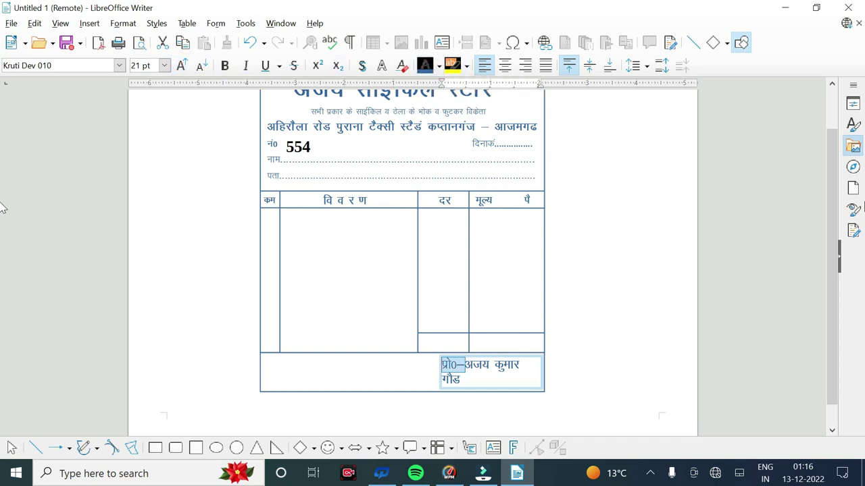
# Widen the proprietor text box so the line fits on one line
pyautogui.click(541, 373)
pyautogui.moveTo(541, 373); pyautogui.dragTo(569, 376)
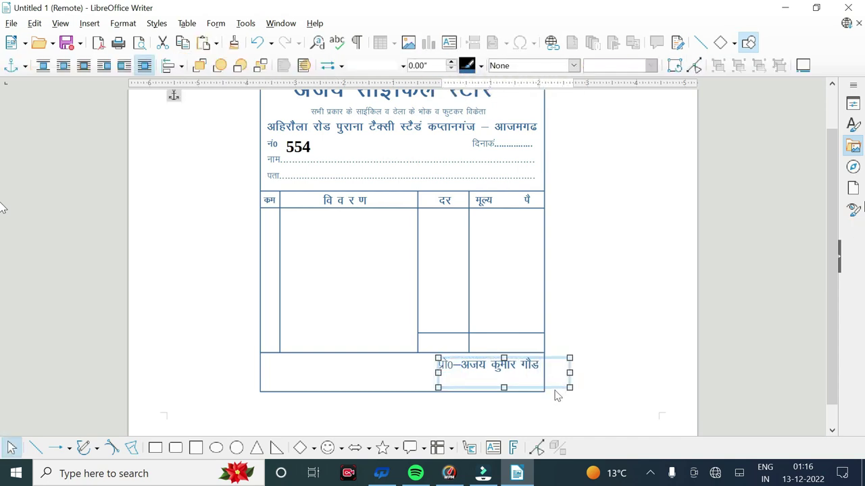
pyautogui.click(585, 321)
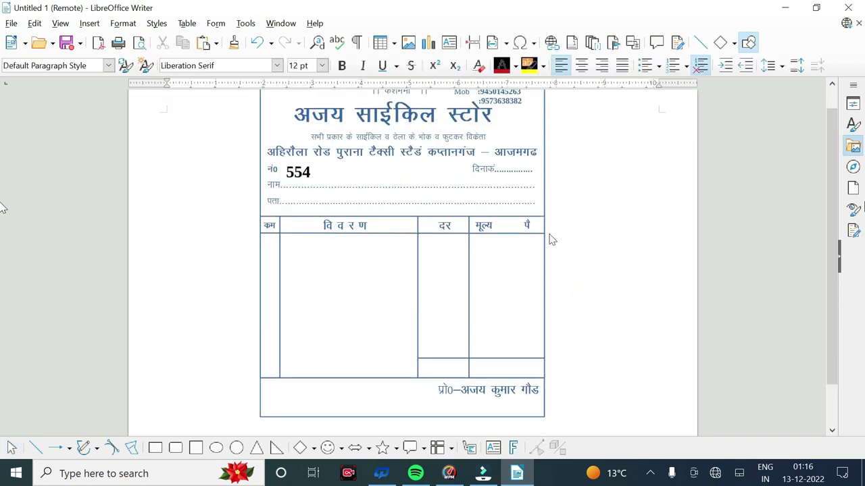
# Draw a new text box in the total row cell
pyautogui.scroll(-1, 446, 270)
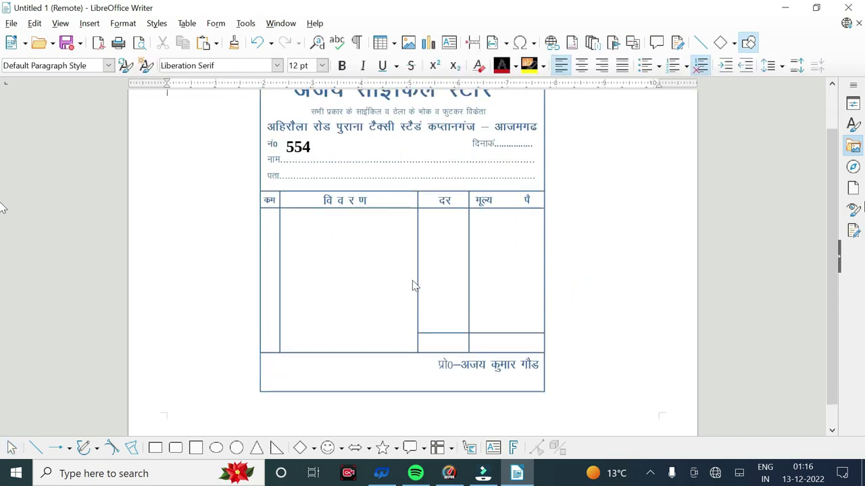
pyautogui.scroll(1, 413, 286)
pyautogui.scroll(1, 415, 283)
pyautogui.click(90, 23)
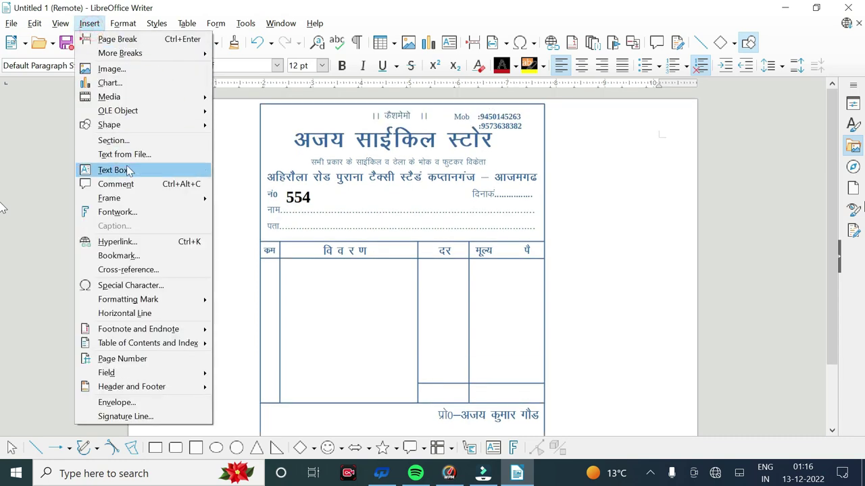
pyautogui.click(127, 171)
pyautogui.moveTo(420, 385); pyautogui.dragTo(476, 403)
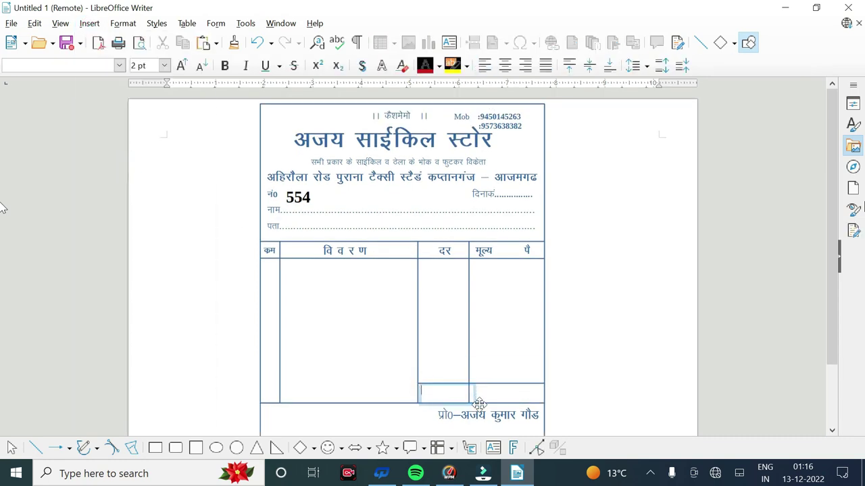
# Set the box font to Kruti Dev 010 and type the टोटल label
pyautogui.click(120, 66)
pyautogui.write('Kurt')
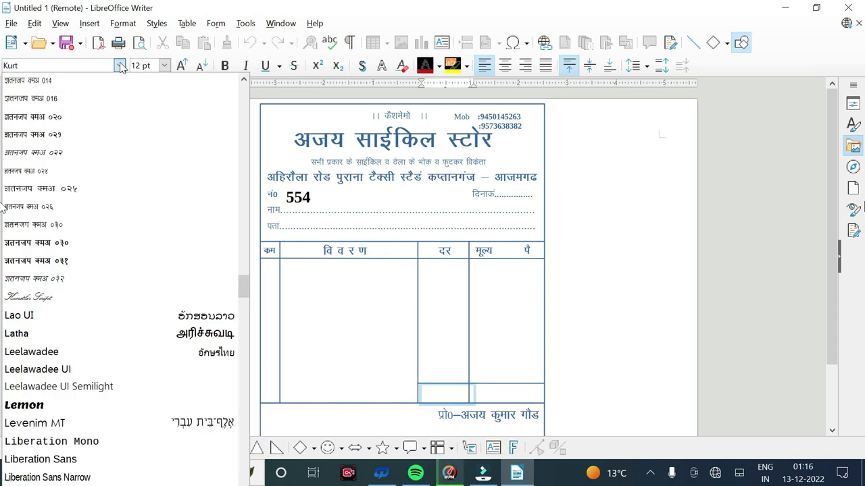
pyautogui.click(68, 138)
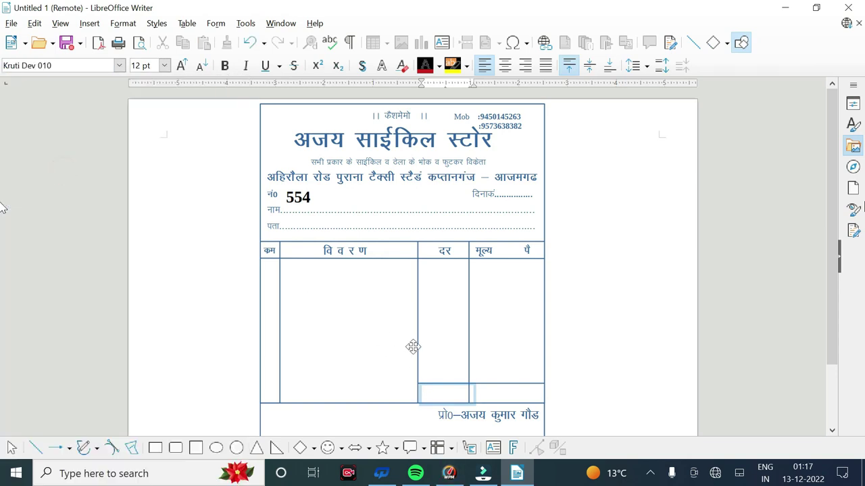
pyautogui.click(446, 393)
pyautogui.write('व')
pyautogui.press('BackSpace')
pyautogui.write('Vks')
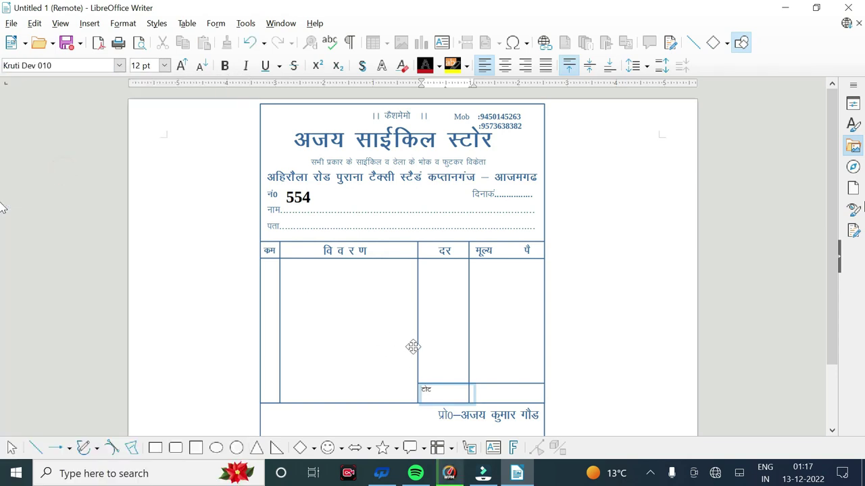
# Enlarge the टोटल label to 24 pt, bold and dark blue
pyautogui.hotkey('ctrl', 'a')
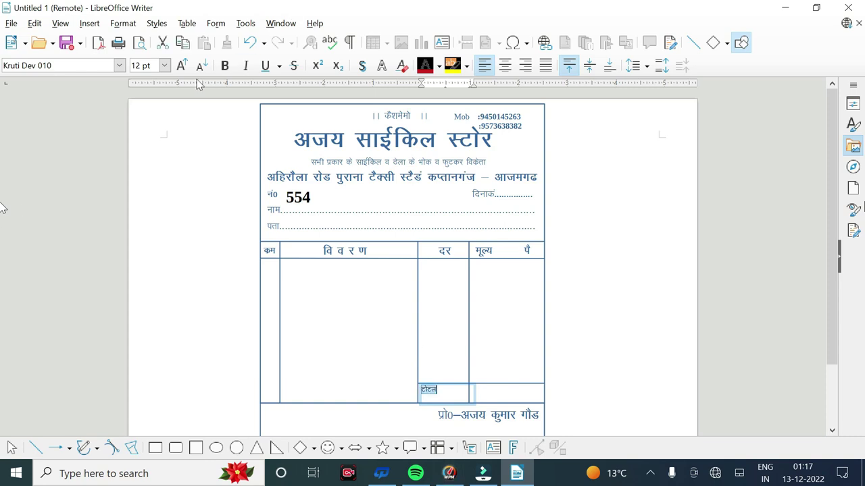
pyautogui.click(162, 43)
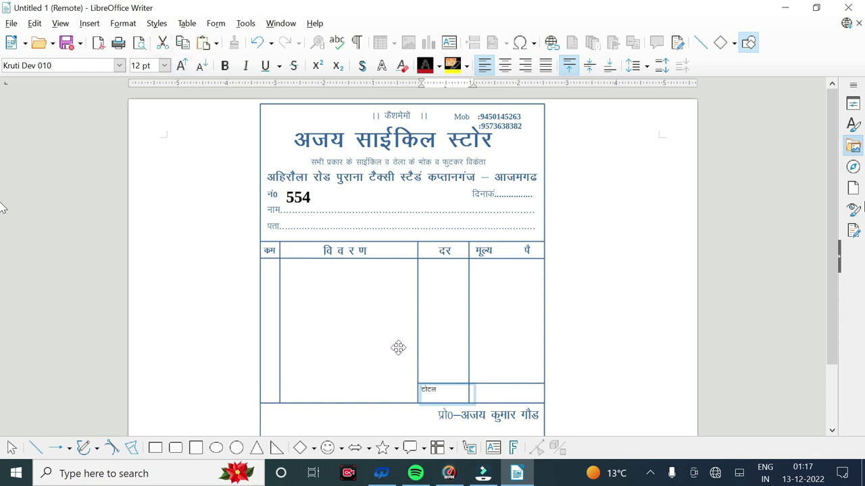
pyautogui.hotkey('ctrl', 'z')
pyautogui.click(181, 66)
pyautogui.click(180, 66)
pyautogui.click(180, 65)
pyautogui.click(180, 66)
pyautogui.click(180, 65)
pyautogui.click(225, 66)
pyautogui.click(438, 65)
pyautogui.click(508, 209)
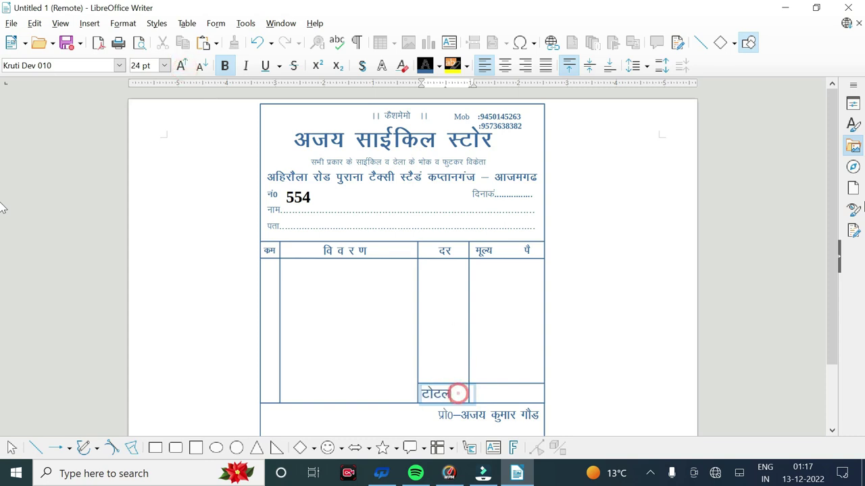
# Nudge the टोटल label frame slightly right and deselect it
pyautogui.click(473, 395)
pyautogui.press('Right')
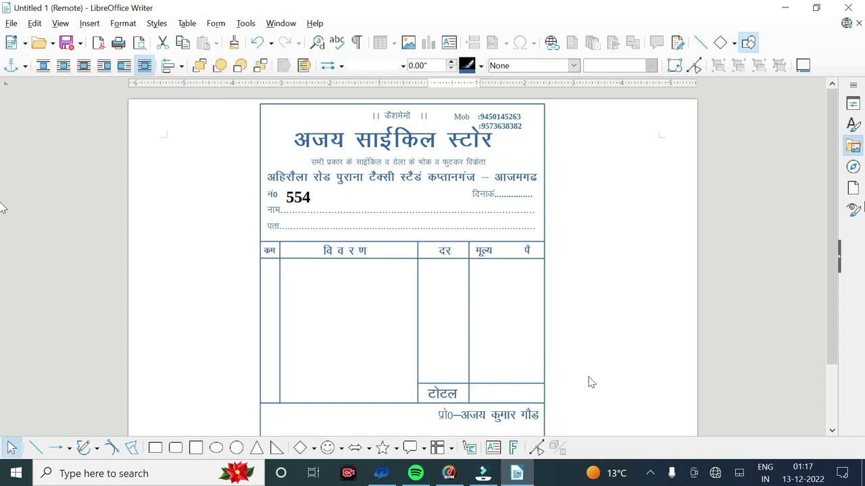
pyautogui.click(590, 382)
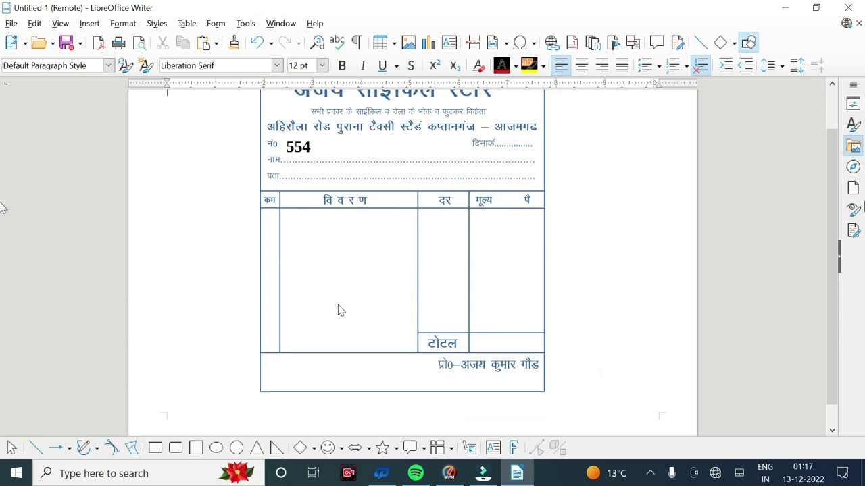
# Draw a new text box below the proprietor line
pyautogui.scroll(2, 359, 346)
pyautogui.scroll(-1, 394, 338)
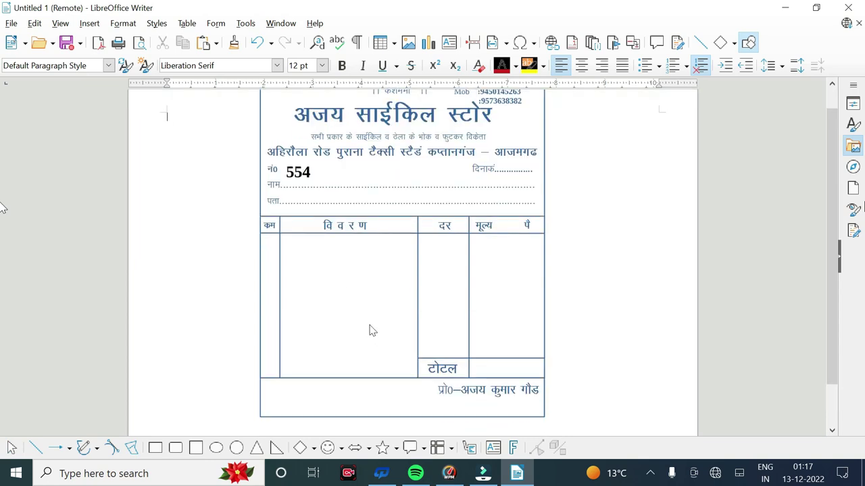
pyautogui.click(89, 23)
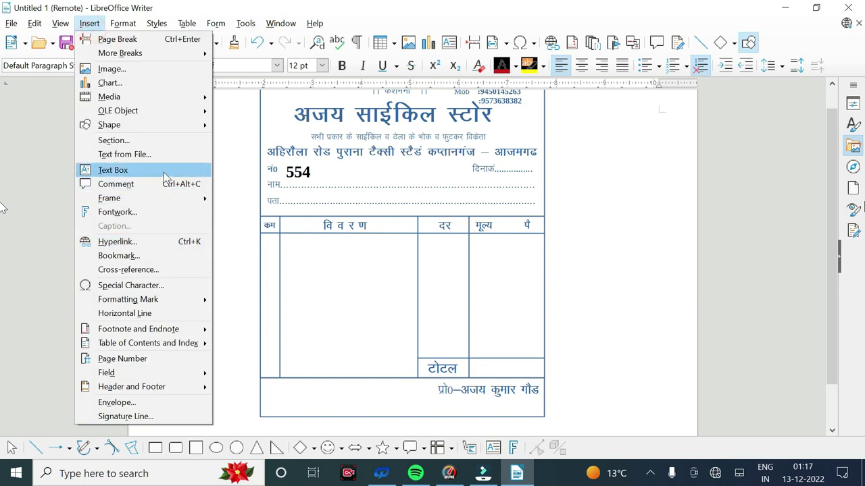
pyautogui.click(164, 172)
pyautogui.moveTo(342, 401); pyautogui.dragTo(429, 415)
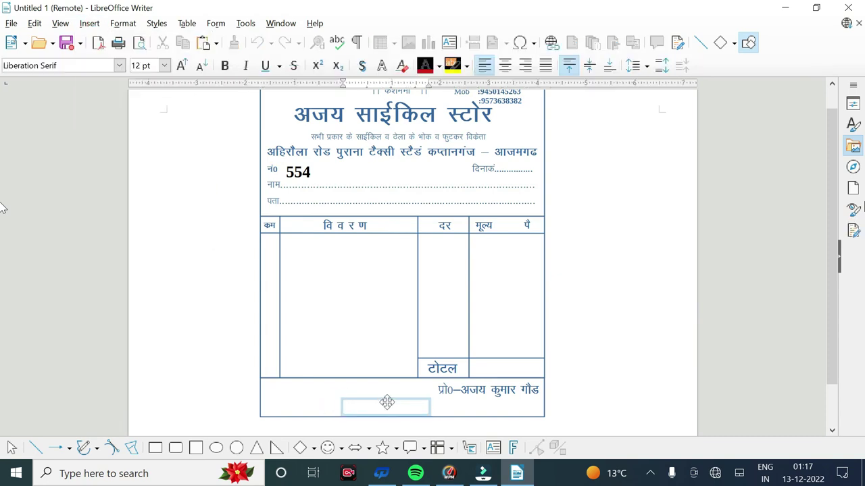
pyautogui.press('BackSpace')
# Set the box font to Kruti Dev 010 and type हस्ताचर ग्राहक
pyautogui.click(119, 65)
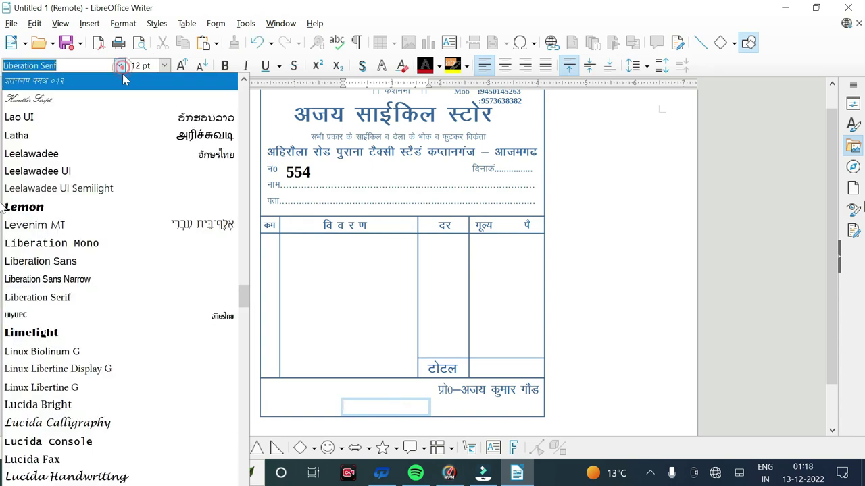
pyautogui.scroll(-3, 106, 244)
pyautogui.scroll(8, 107, 240)
pyautogui.scroll(3, 107, 240)
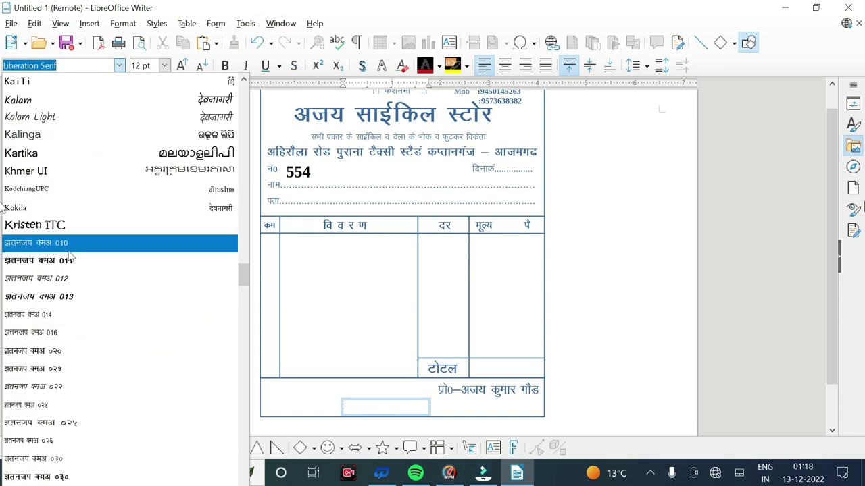
pyautogui.click(107, 241)
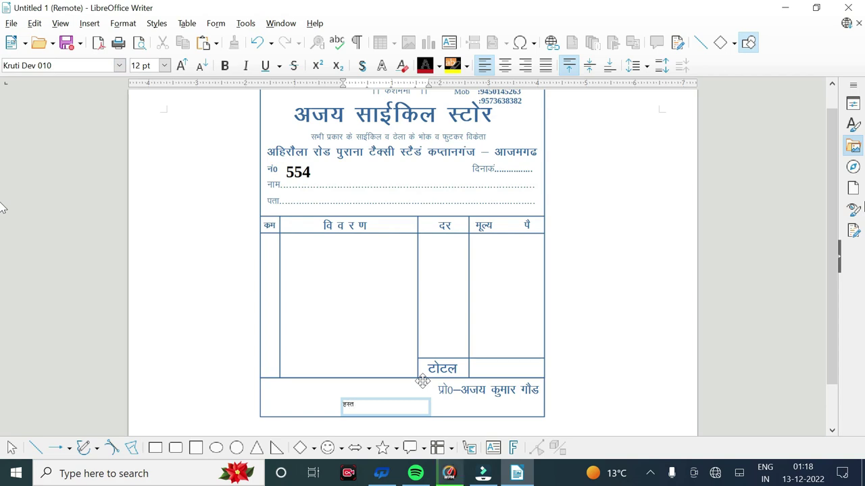
pyautogui.press('BackSpace')
pyautogui.write(',')
pyautogui.write('k')
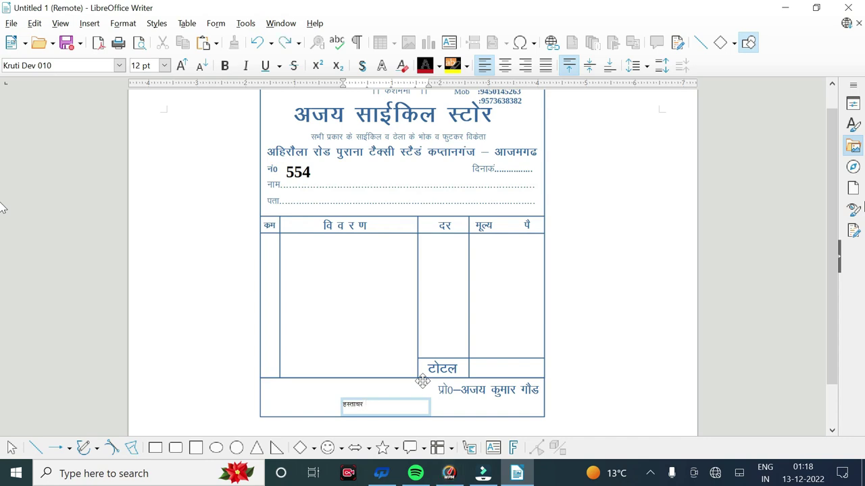
pyautogui.write('gd')
# Make the signature text 20 pt, bold and dark blue
pyautogui.hotkey('ctrl', 'a')
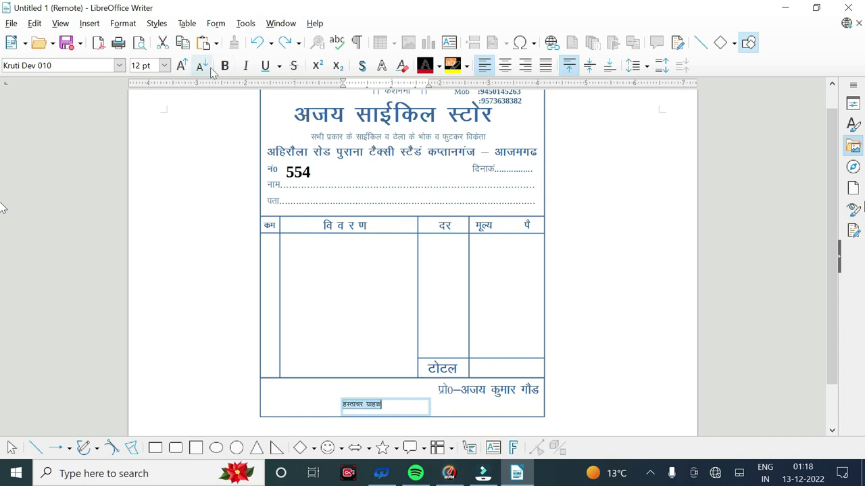
pyautogui.click(182, 66)
pyautogui.click(182, 65)
pyautogui.click(182, 66)
pyautogui.click(182, 66)
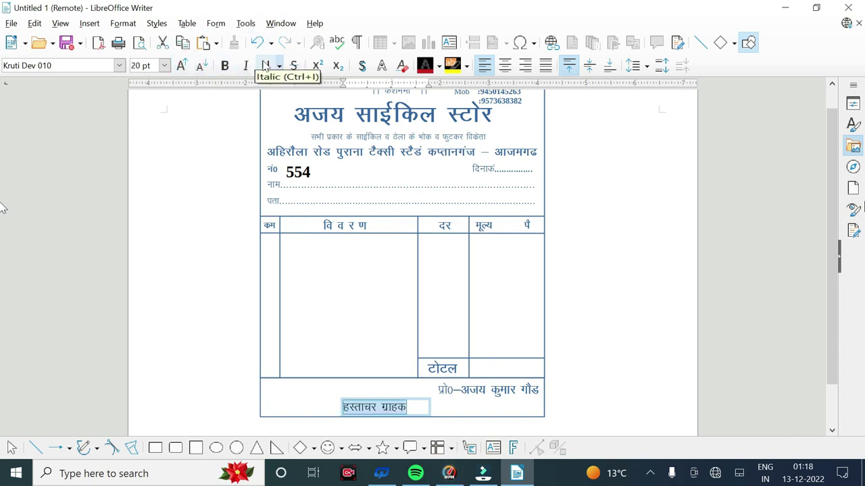
pyautogui.click(226, 66)
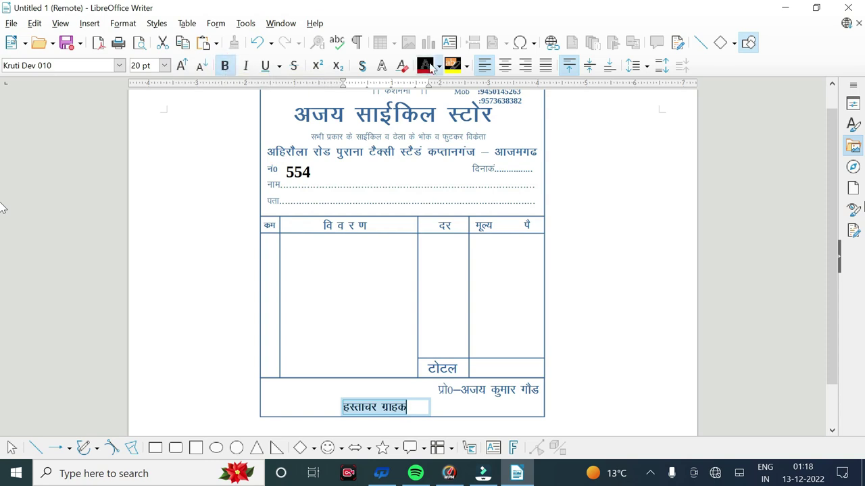
pyautogui.click(439, 65)
pyautogui.click(513, 206)
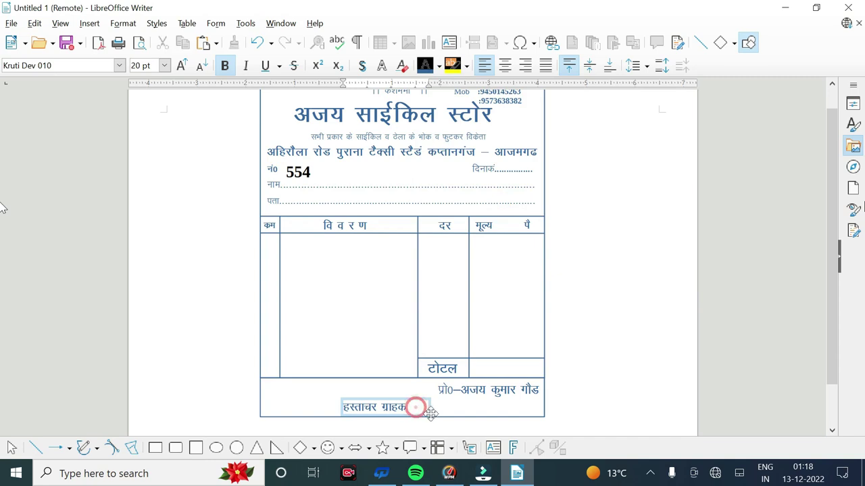
# Shift the signature box slightly right and down, then deselect it
pyautogui.click(428, 407)
pyautogui.click(554, 410)
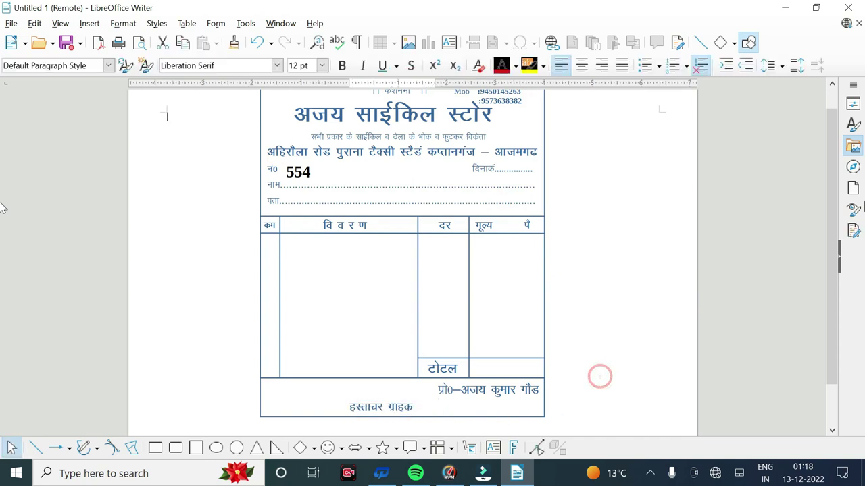
pyautogui.click(403, 403)
pyautogui.moveTo(403, 403); pyautogui.dragTo(411, 406)
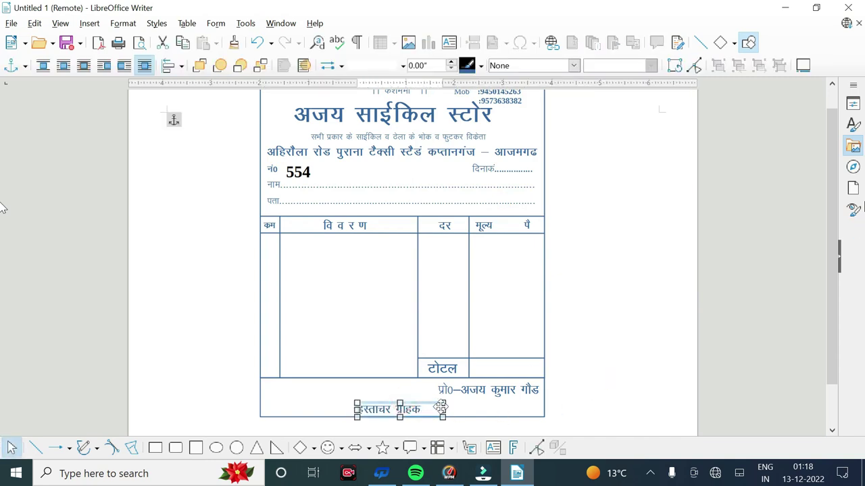
pyautogui.click(569, 392)
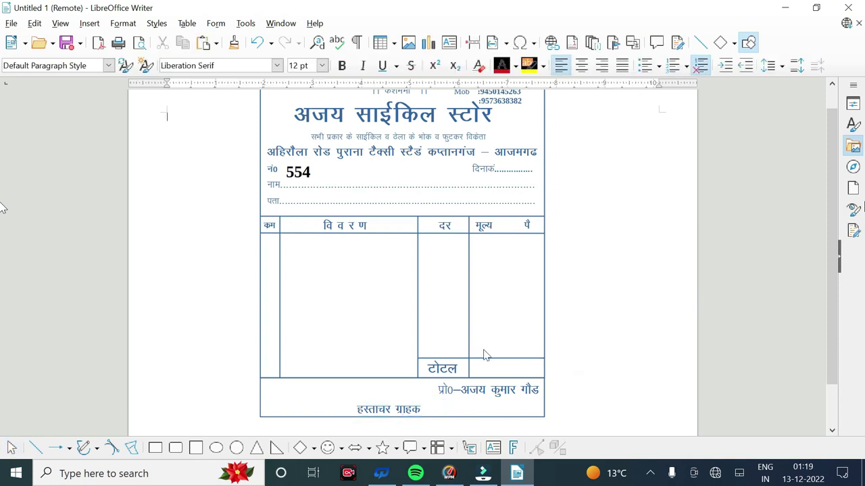
pyautogui.scroll(1, 444, 321)
pyautogui.scroll(-1, 412, 356)
pyautogui.scroll(1, 409, 358)
pyautogui.scroll(-1, 408, 360)
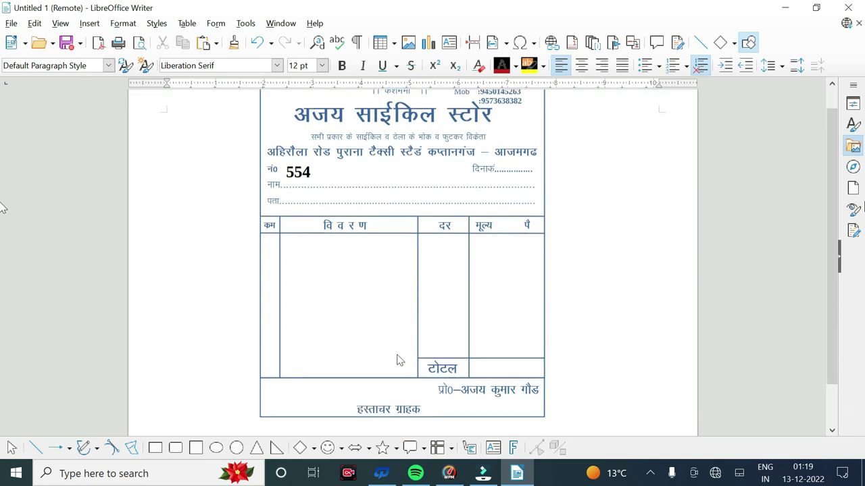